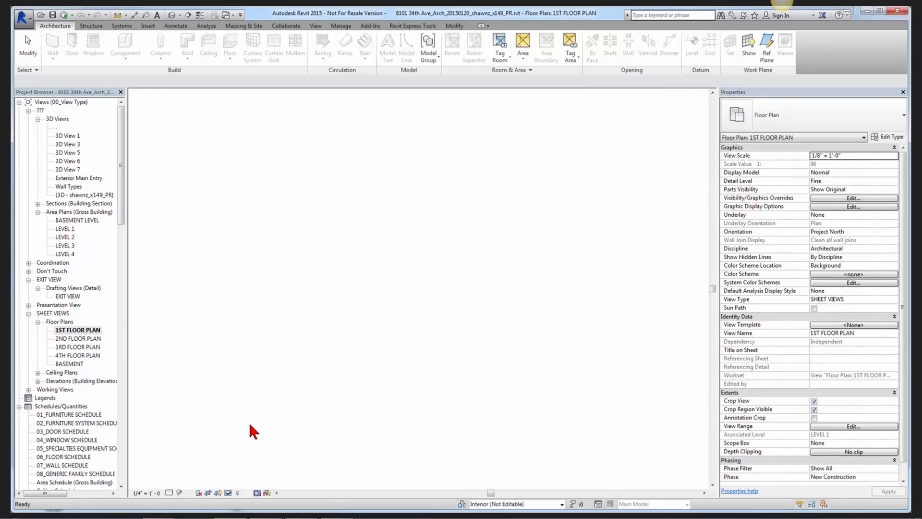
Step: Examine the type properties of the Office 3 door and compare its type with double door 35 and the Office 1 door
scroll(624, 247, up, 10)
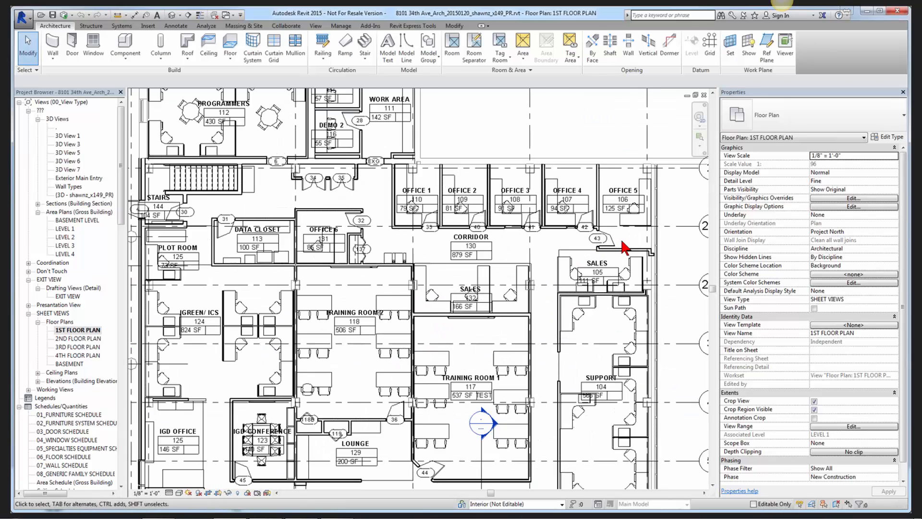
scroll(602, 251, down, 4)
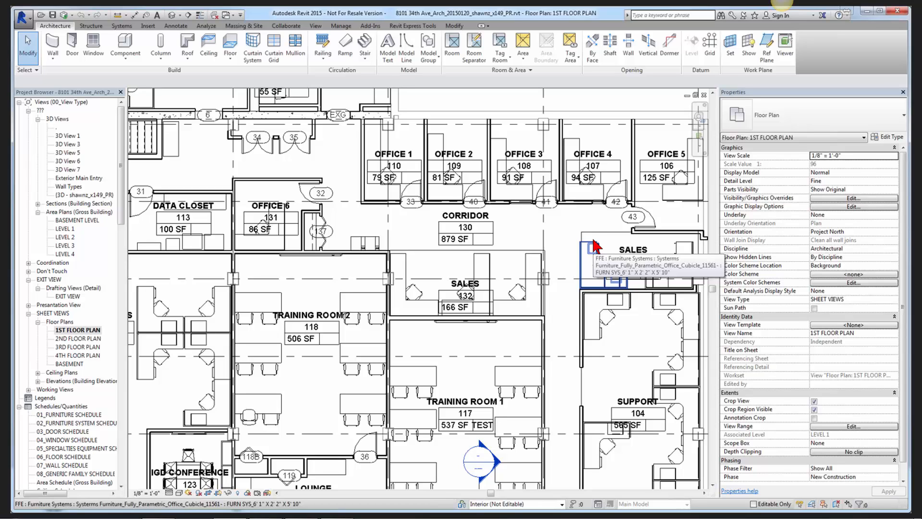
click(556, 209)
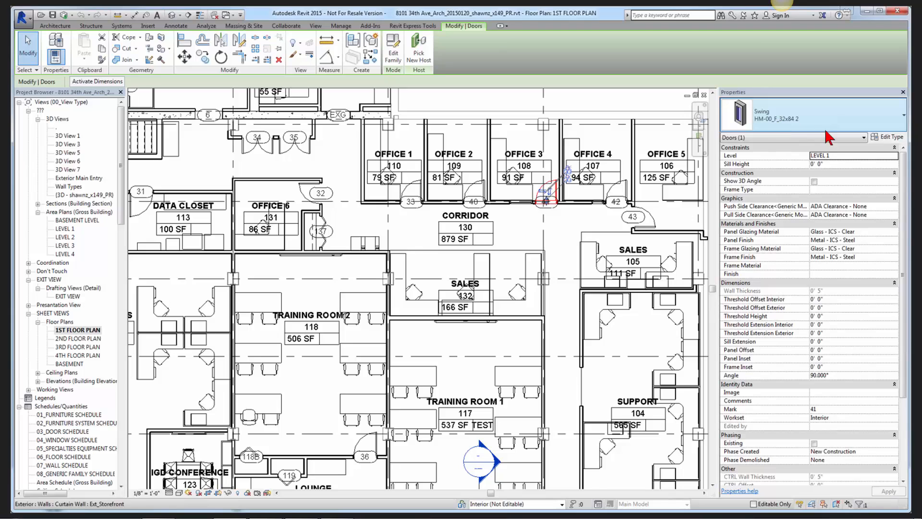
click(888, 139)
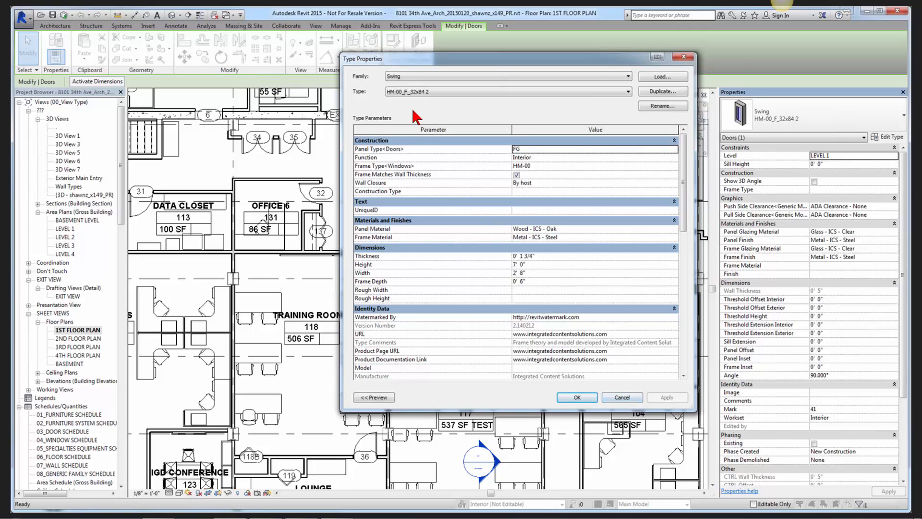
click(621, 397)
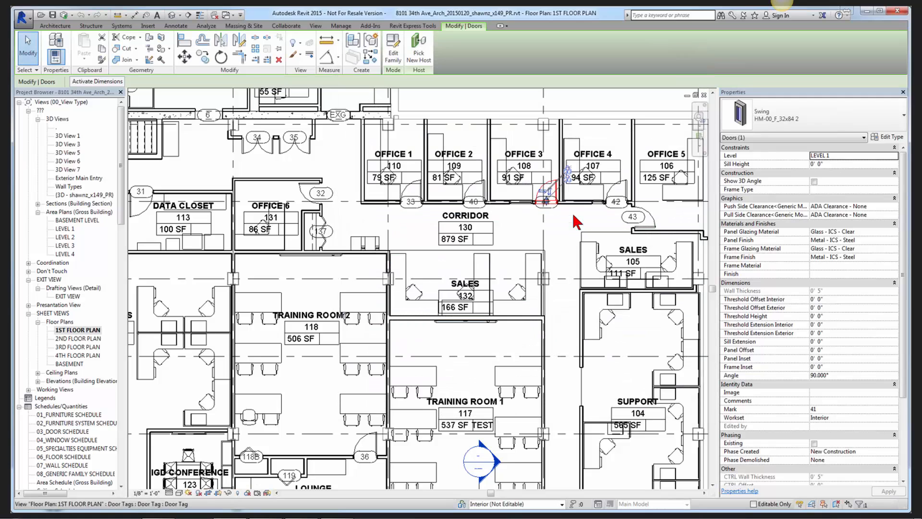
click(308, 155)
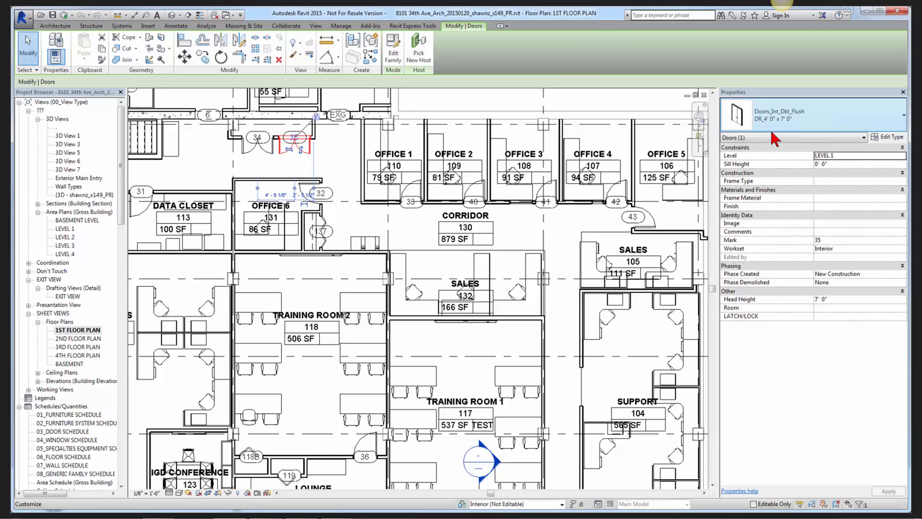
click(559, 192)
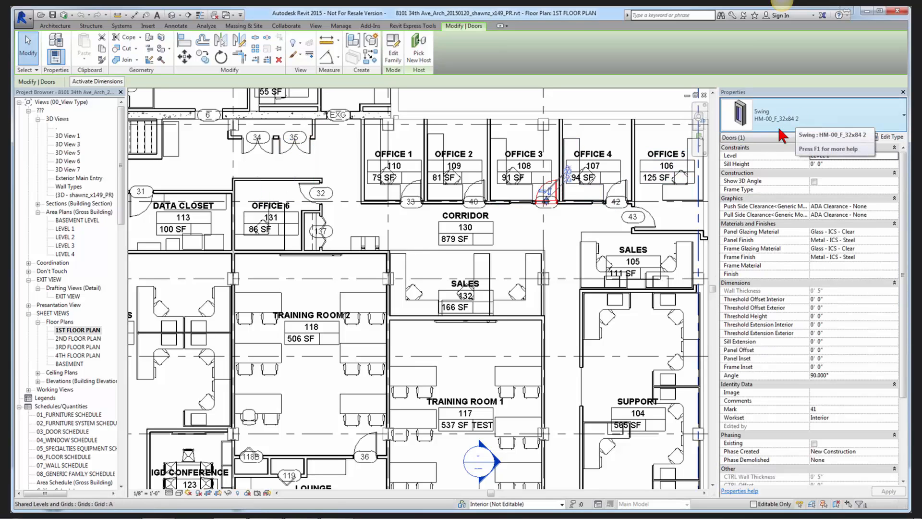
click(424, 194)
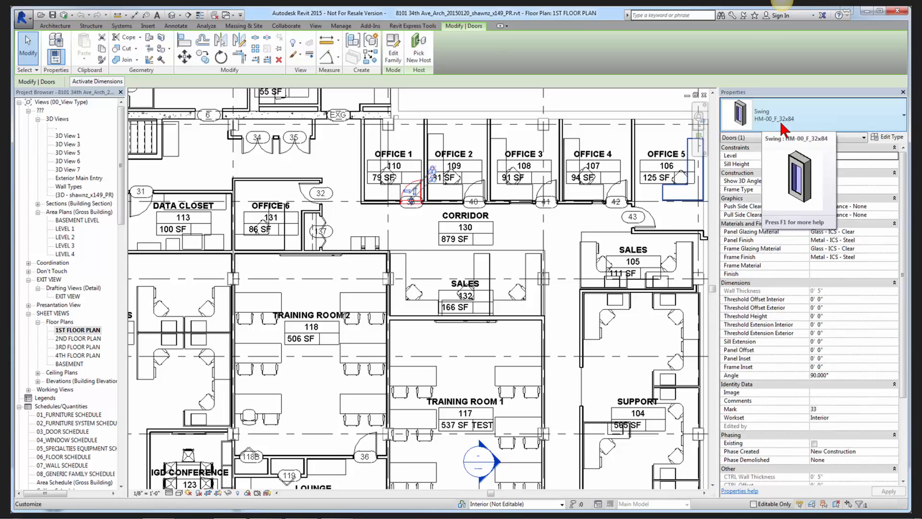
click(338, 174)
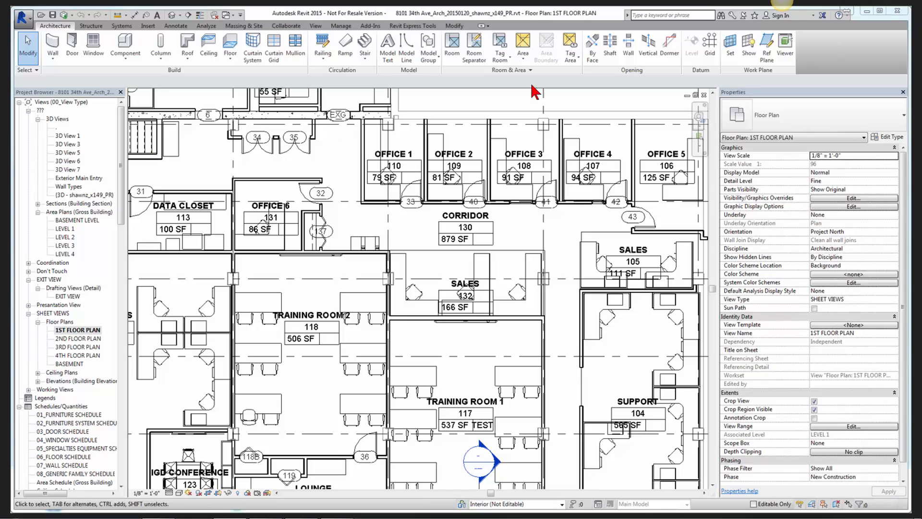
Step: Open the Spreadsheet Link tool and select Doors among the available categories
click(415, 28)
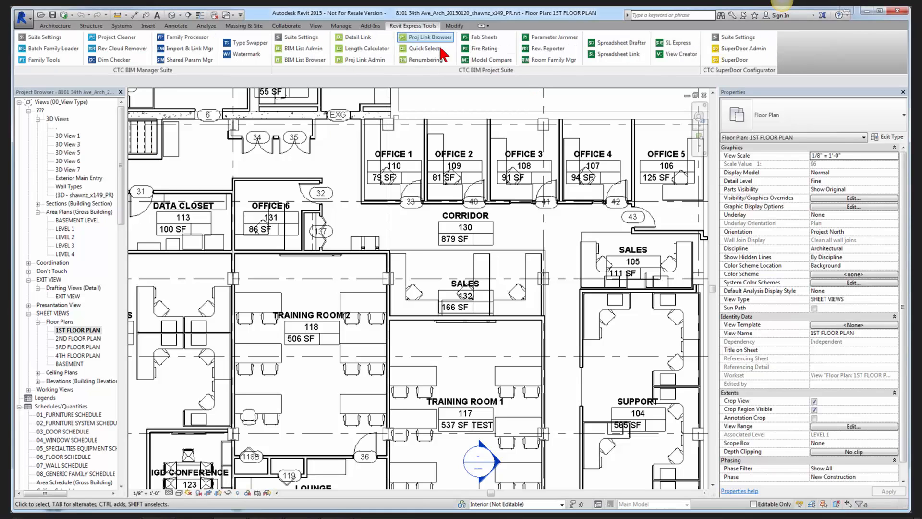
click(619, 54)
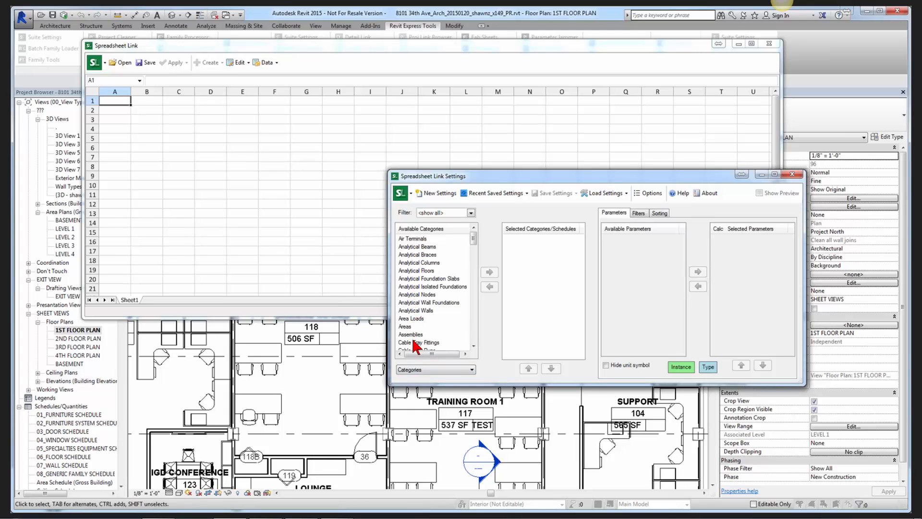
click(409, 262)
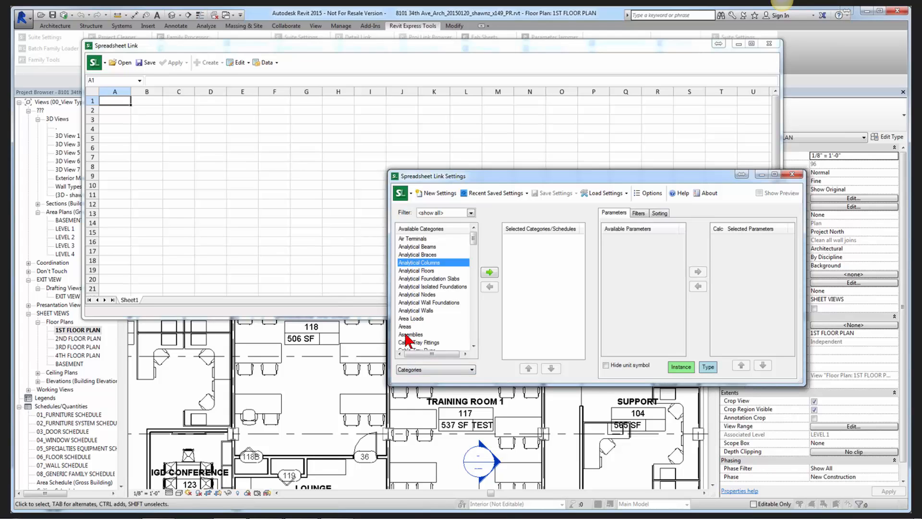
click(412, 320)
scroll(411, 327, down, 3)
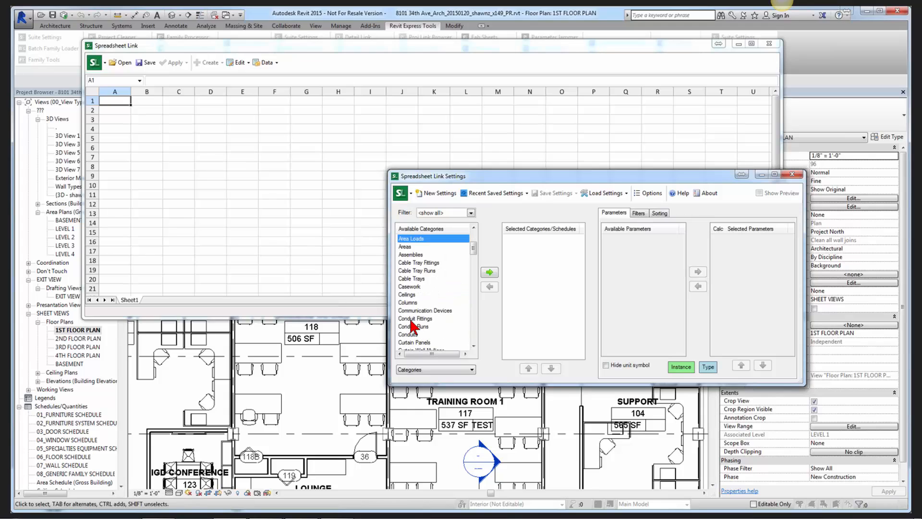
scroll(411, 331, down, 2)
click(406, 328)
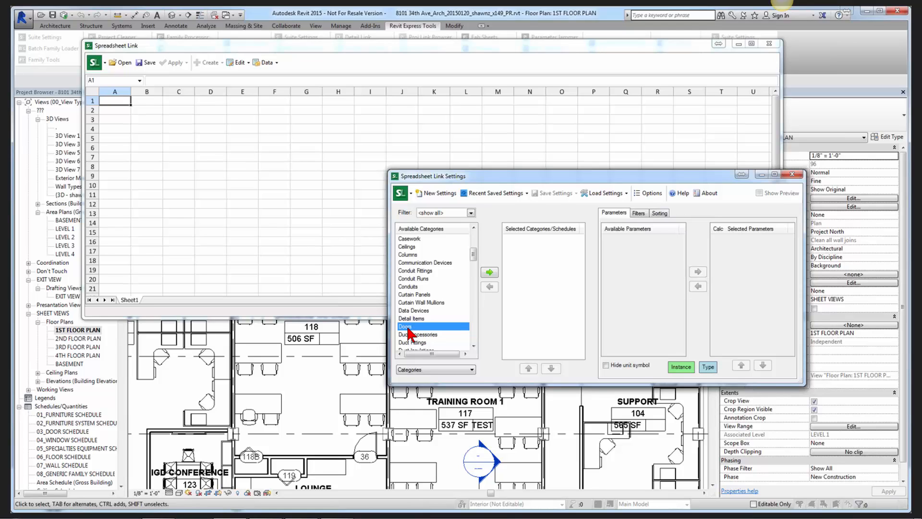
Step: Switch the available list from Categories to Types and add Doors Types to the selected categories
click(434, 371)
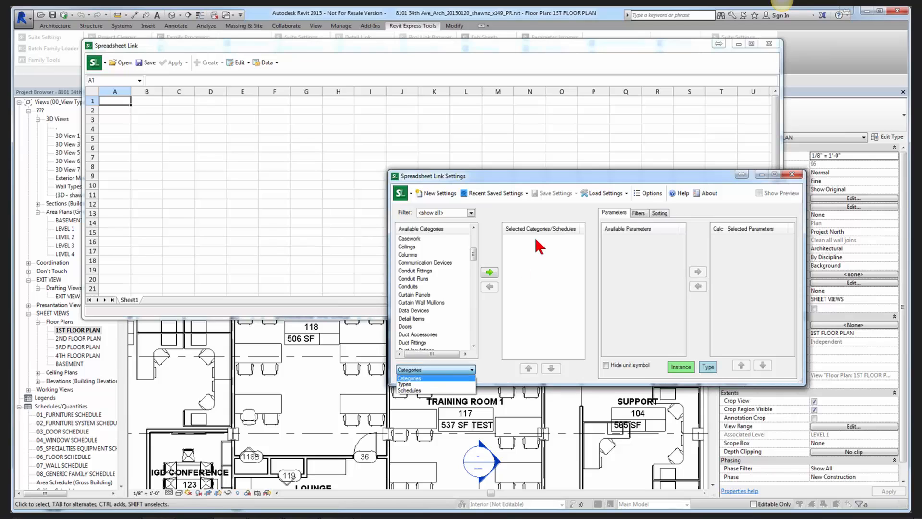
click(419, 384)
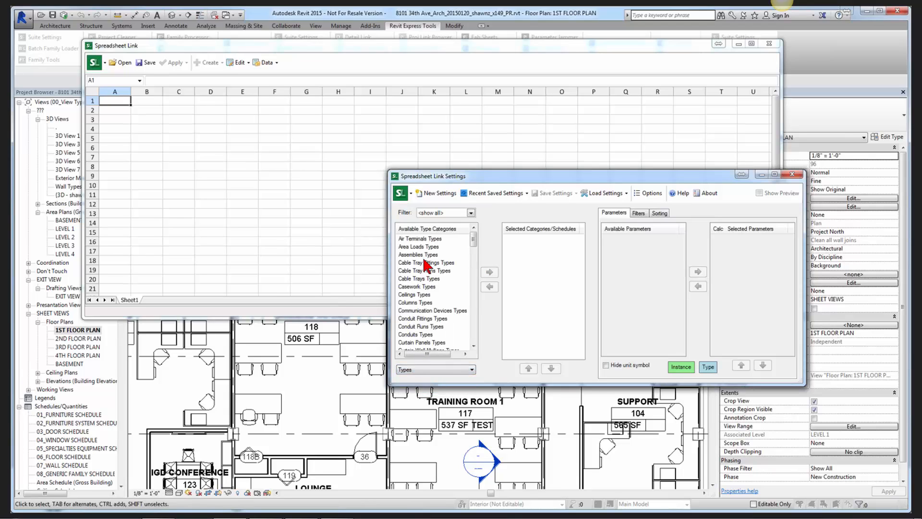
click(425, 327)
scroll(425, 331, down, 2)
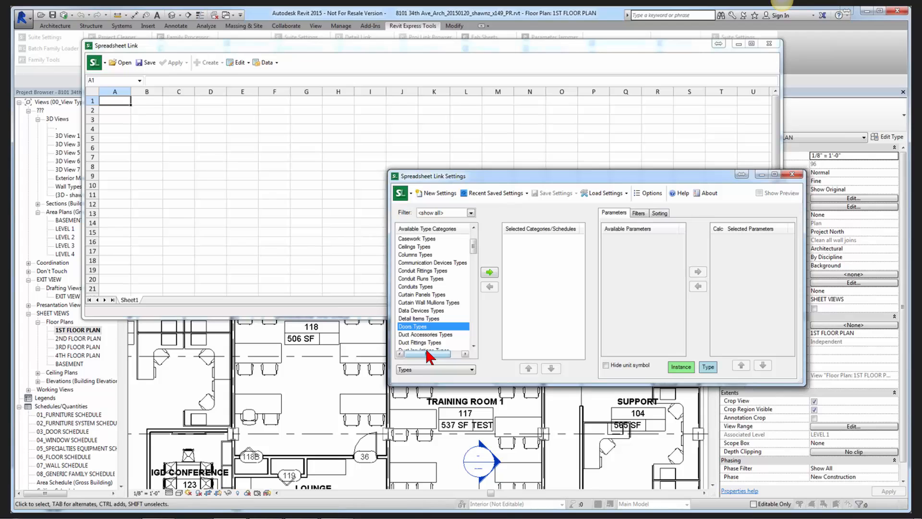
click(492, 273)
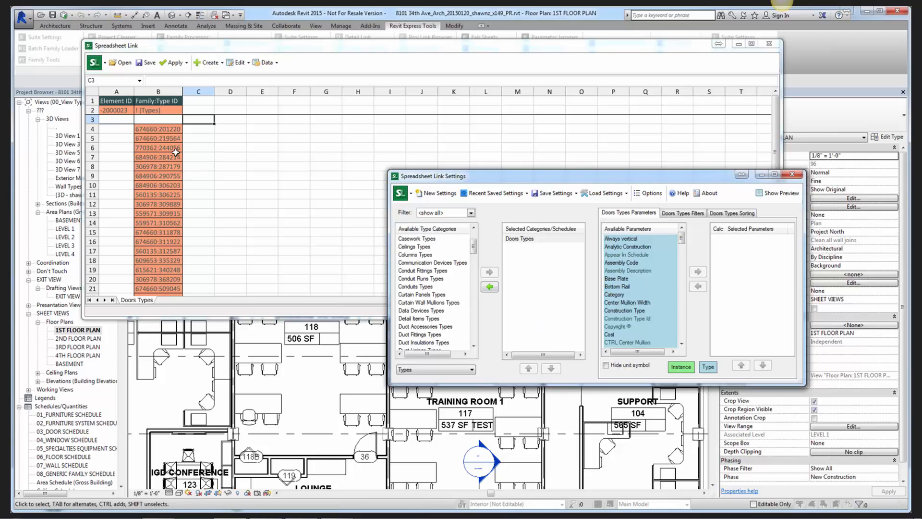
click(191, 131)
click(195, 139)
click(197, 148)
click(198, 158)
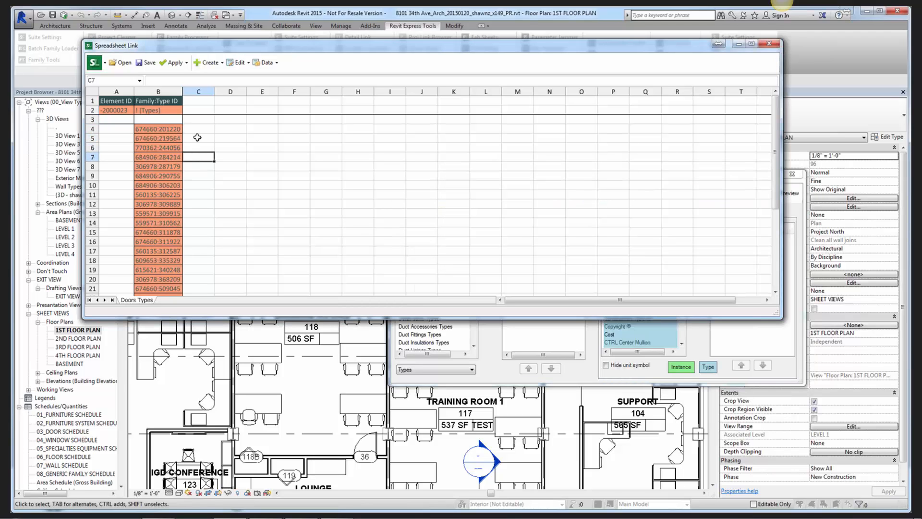
Step: Add the Type Name parameter to the selected parameters for Doors Types
click(632, 380)
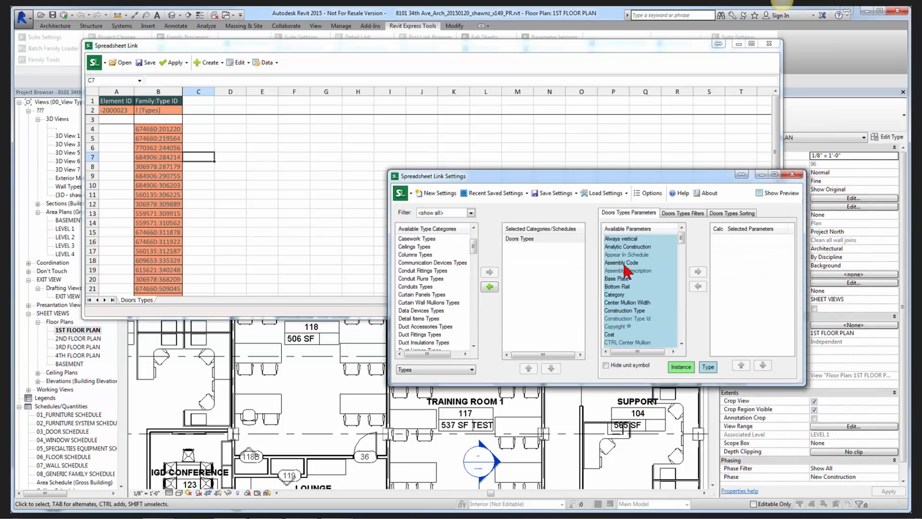
click(628, 295)
scroll(630, 302, down, 6)
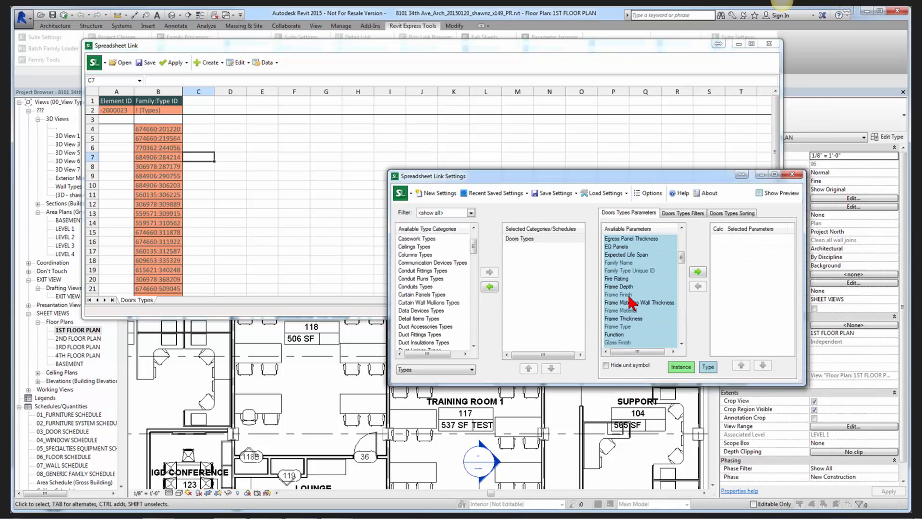
scroll(628, 331, down, 10)
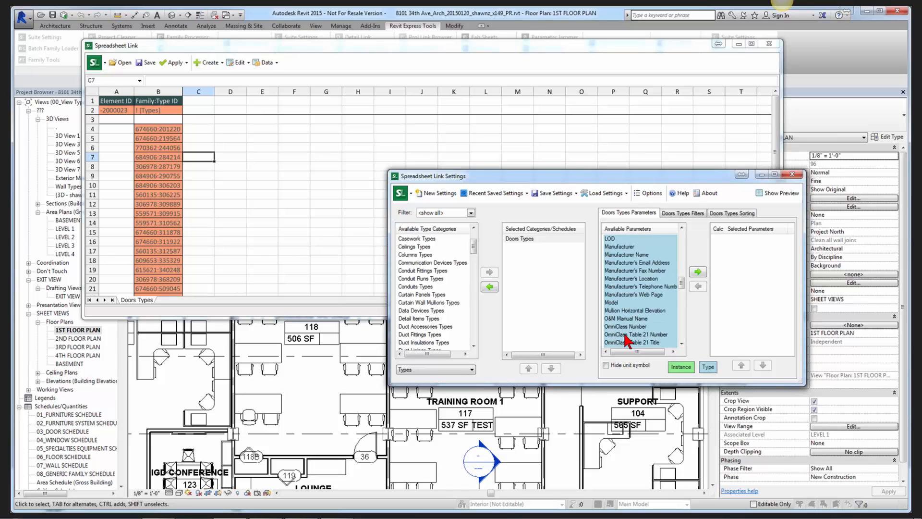
scroll(625, 336, down, 12)
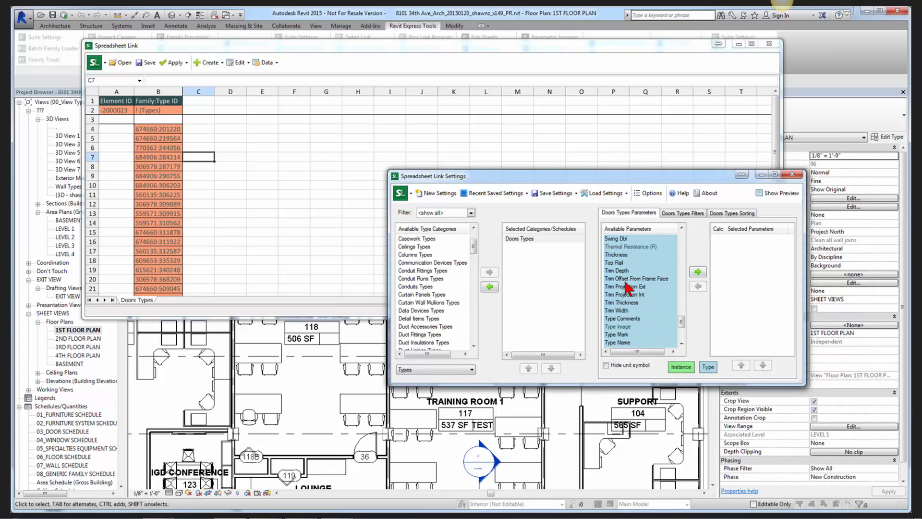
double_click(619, 342)
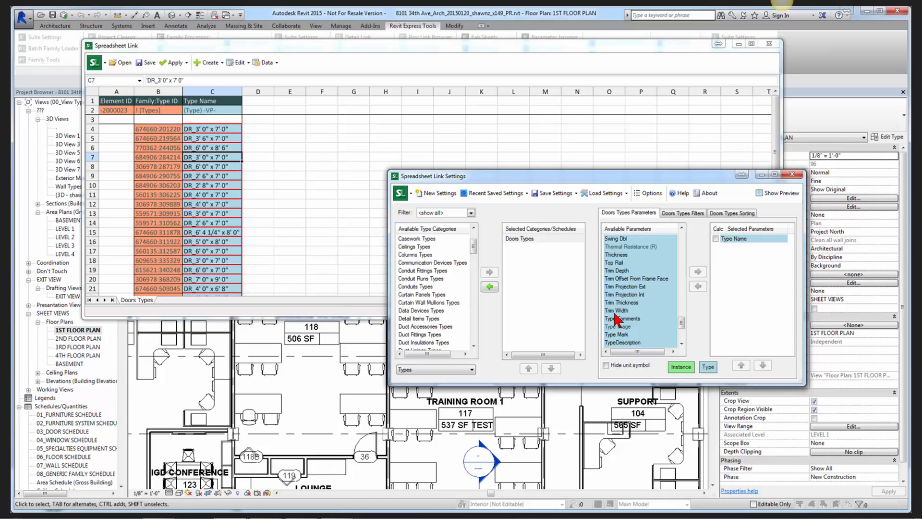
Step: Examine the door type names in the lower spreadsheet rows, including HM-00_F_32x84 and HM-00_F_32x84 2
drag(780, 132, 774, 211)
click(195, 205)
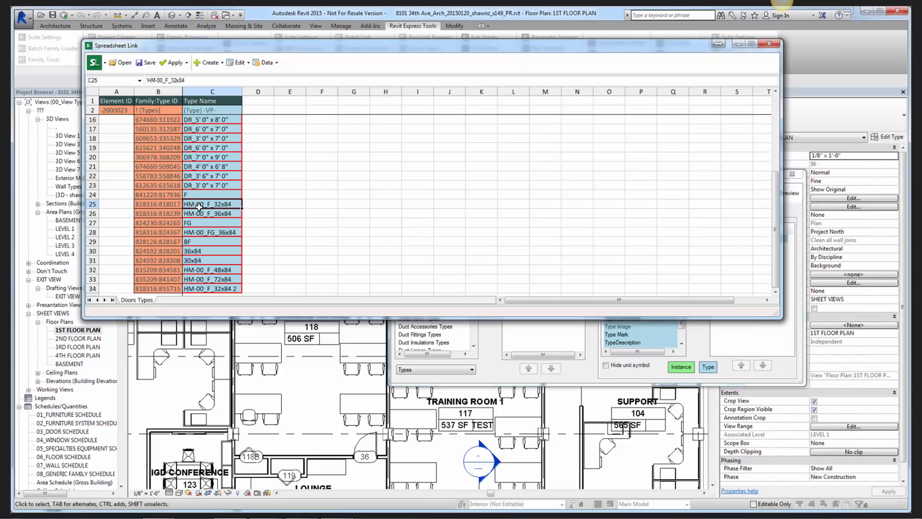
click(225, 288)
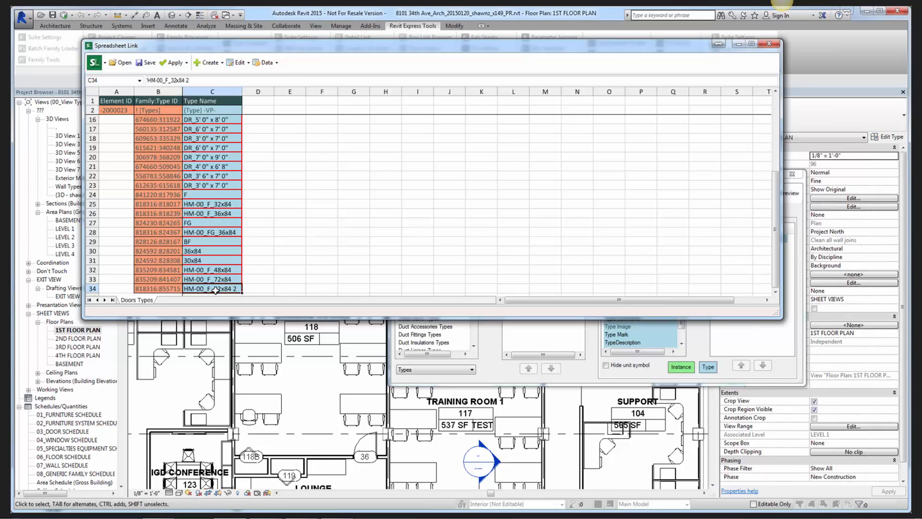
click(203, 244)
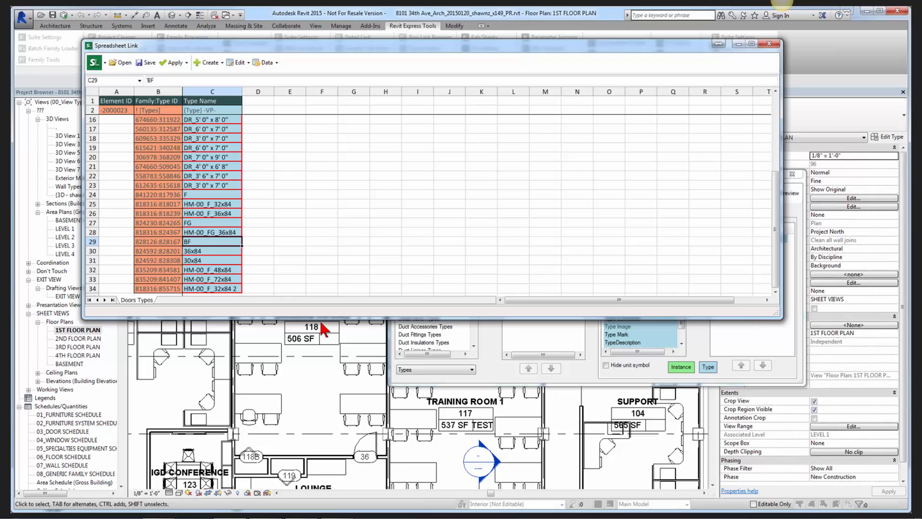
Step: Add the Frame Type parameter to the selected parameters for Doors Types
click(592, 374)
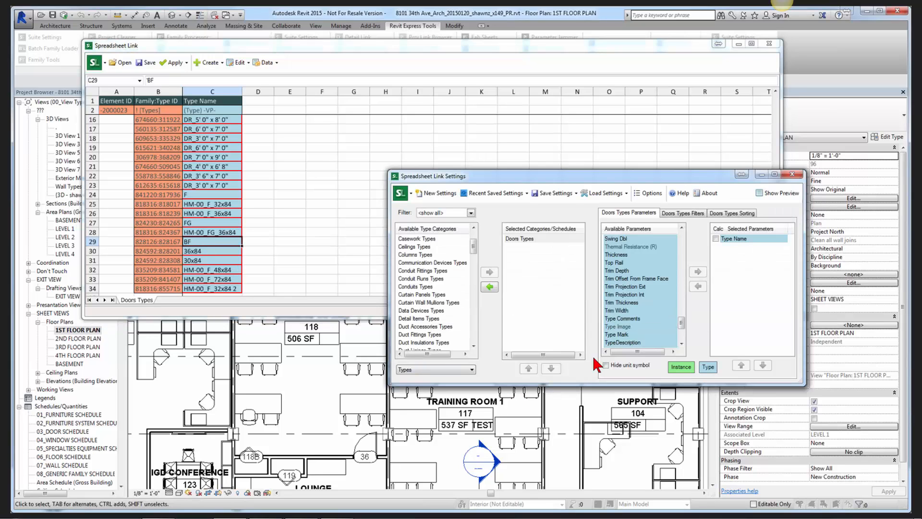
drag(682, 325, 685, 338)
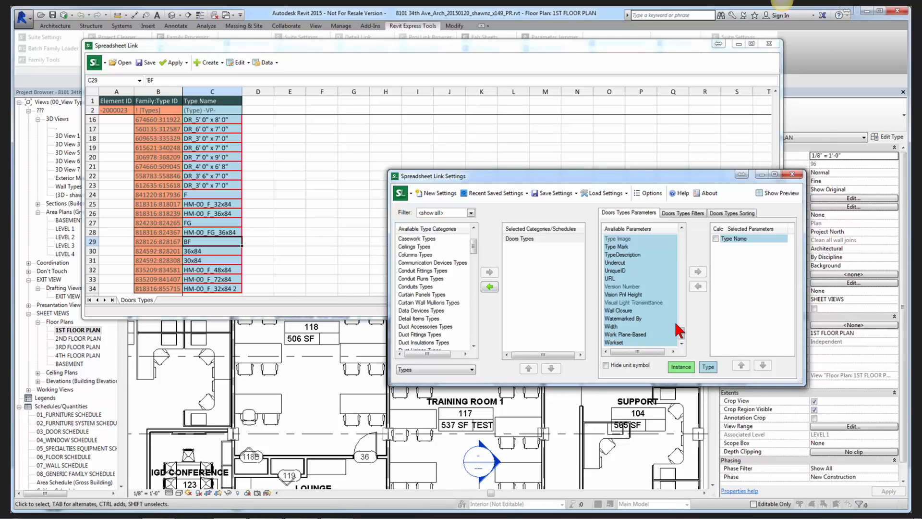
drag(681, 334, 668, 269)
click(625, 286)
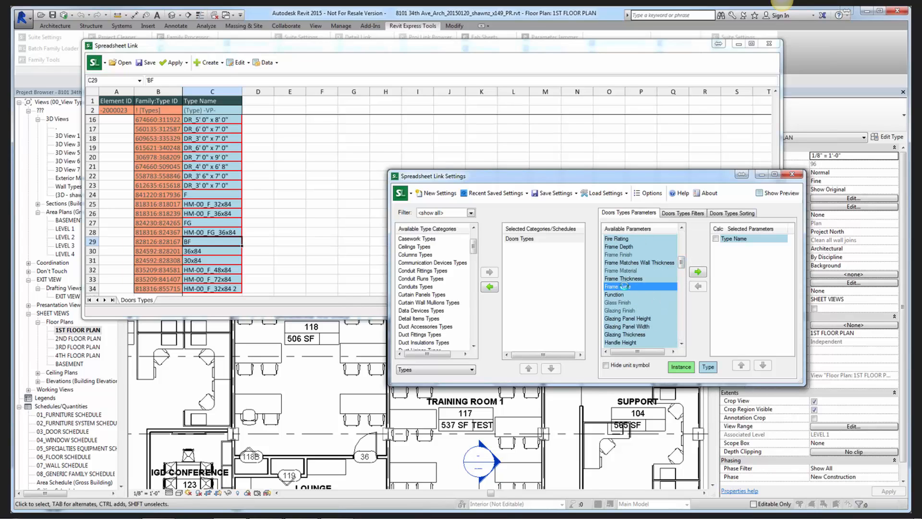
double_click(625, 287)
Step: Add the Panel Type parameter to the selected parameters for Doors Types
click(624, 294)
key(p)
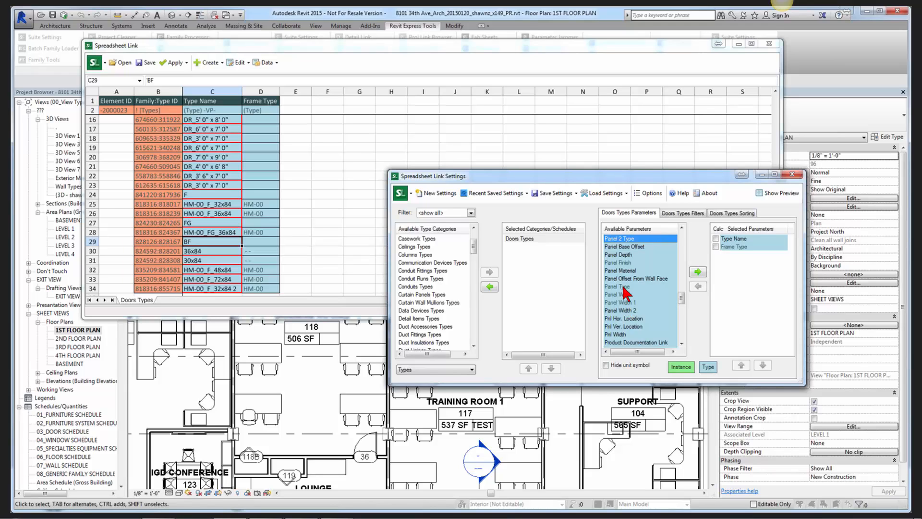
click(624, 287)
double_click(626, 287)
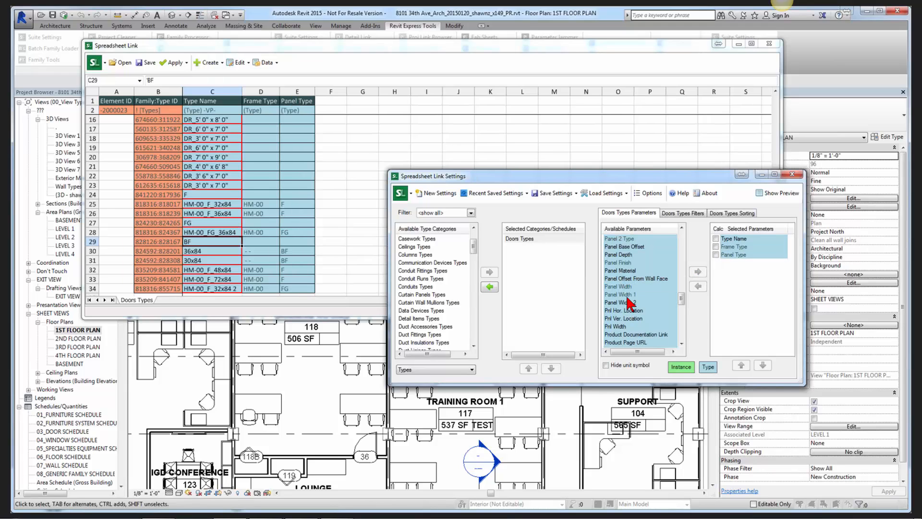
Step: Add the Width and Height parameters to the selected parameters for Doors Types
key(w)
double_click(620, 327)
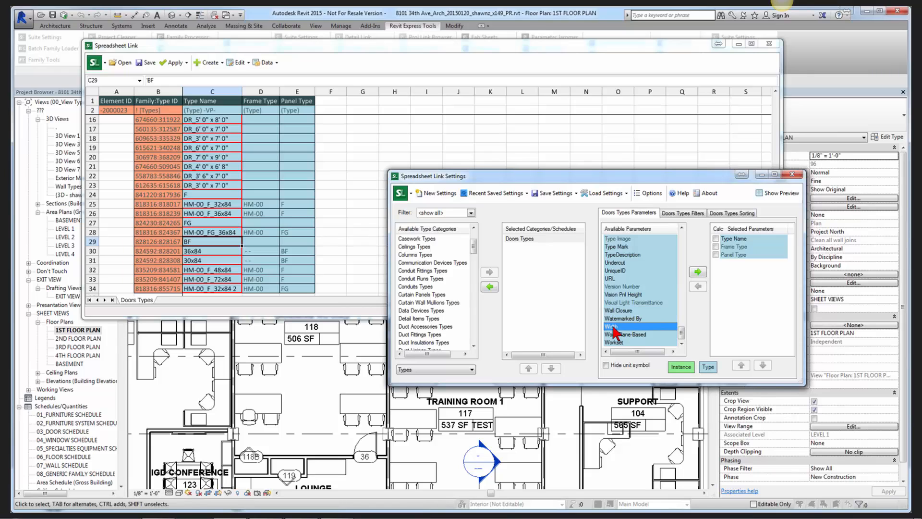
key(h)
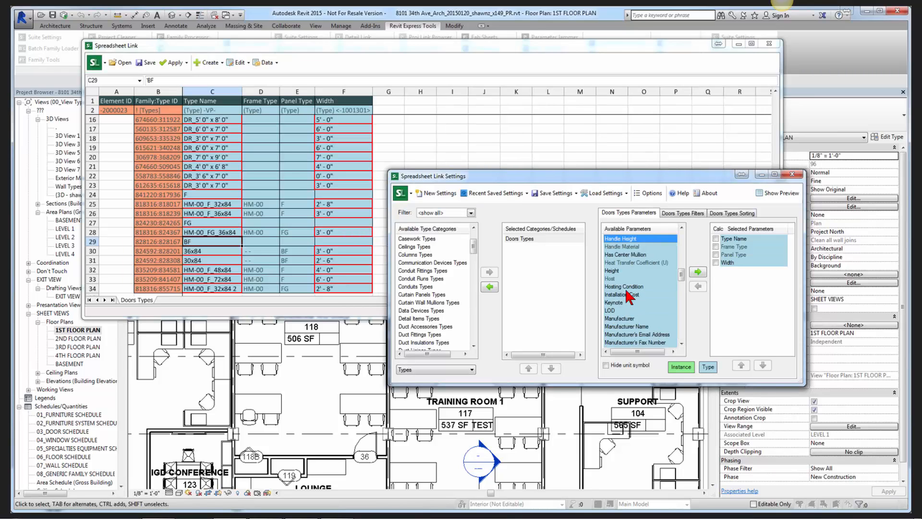
click(616, 271)
double_click(616, 271)
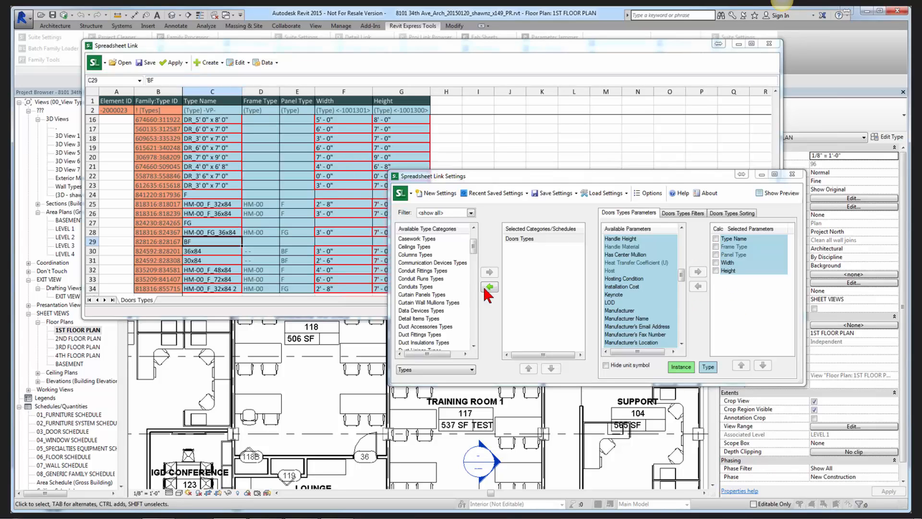
Step: Examine the F, FG and BF door type rows and the Frame Type, Panel Type and Height cells around them
click(216, 197)
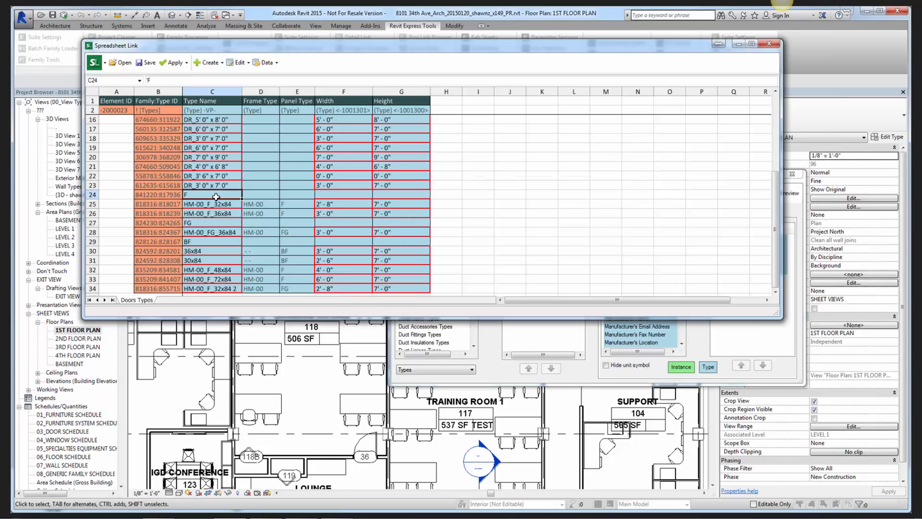
click(198, 223)
click(201, 243)
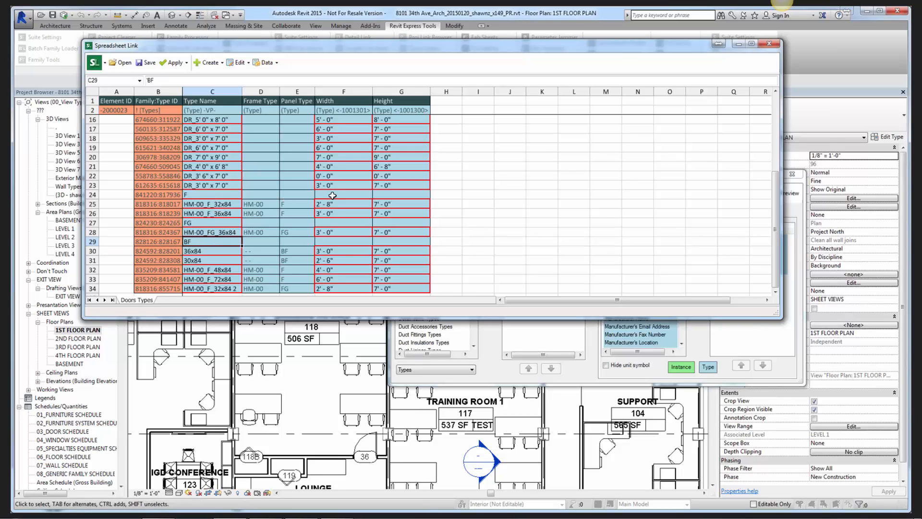
click(382, 196)
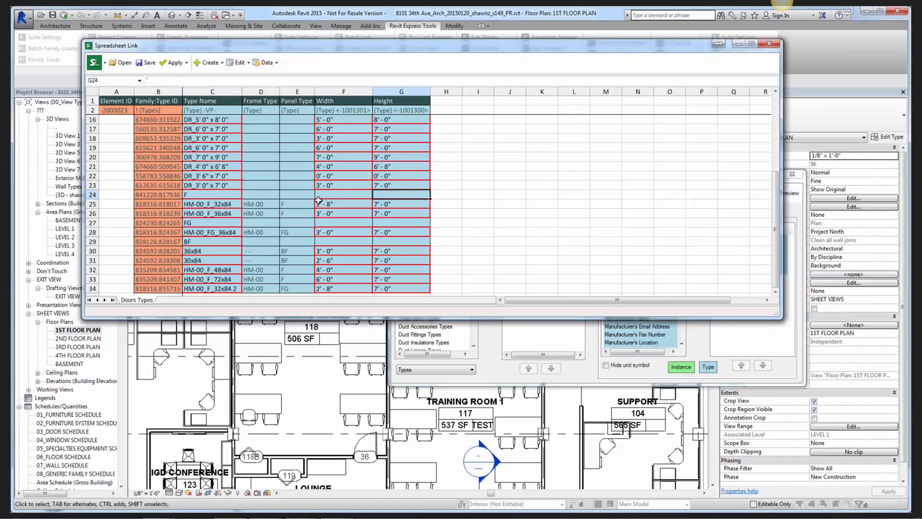
click(288, 198)
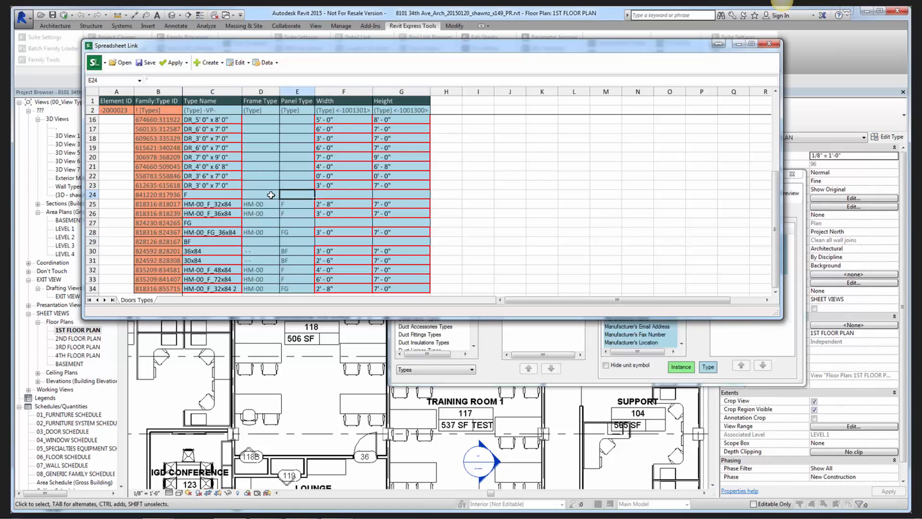
click(270, 195)
click(279, 130)
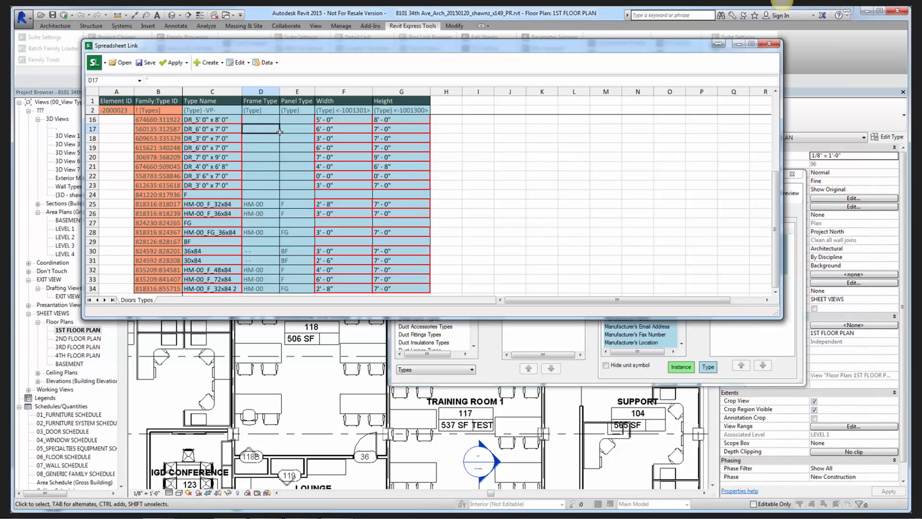
click(293, 130)
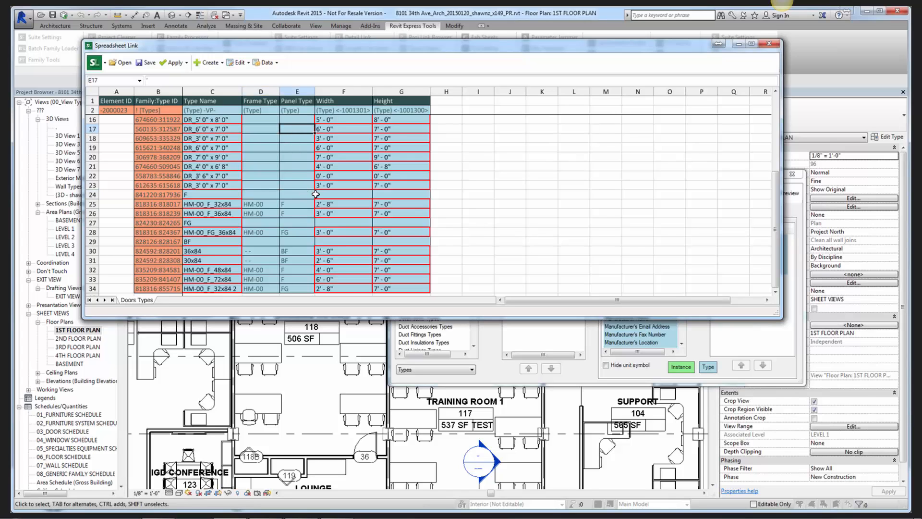
Step: Review the Width values of all listed door types, including the row for type F
scroll(340, 196, down, 3)
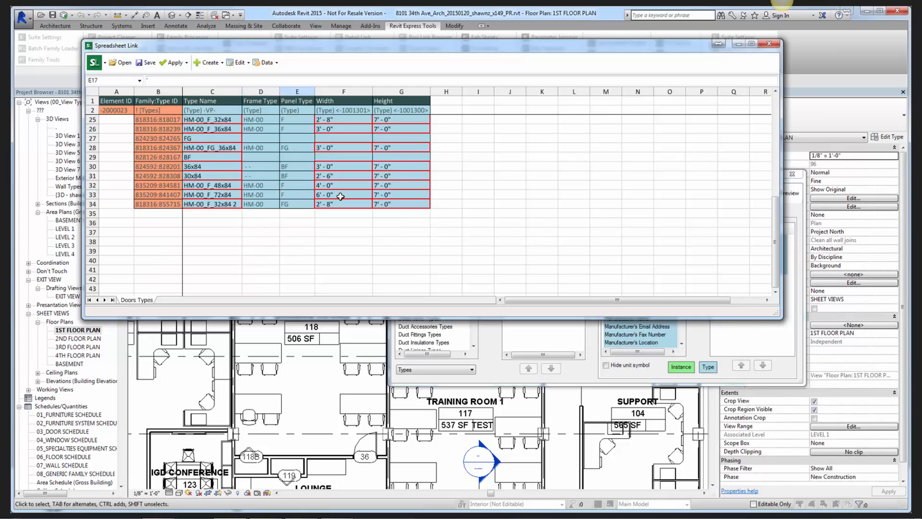
scroll(340, 196, up, 4)
scroll(341, 197, up, 1)
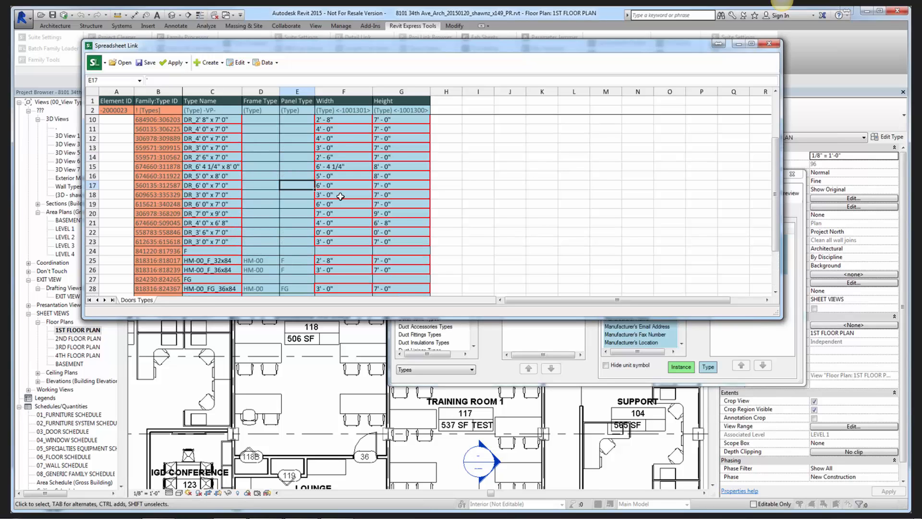
scroll(341, 196, up, 3)
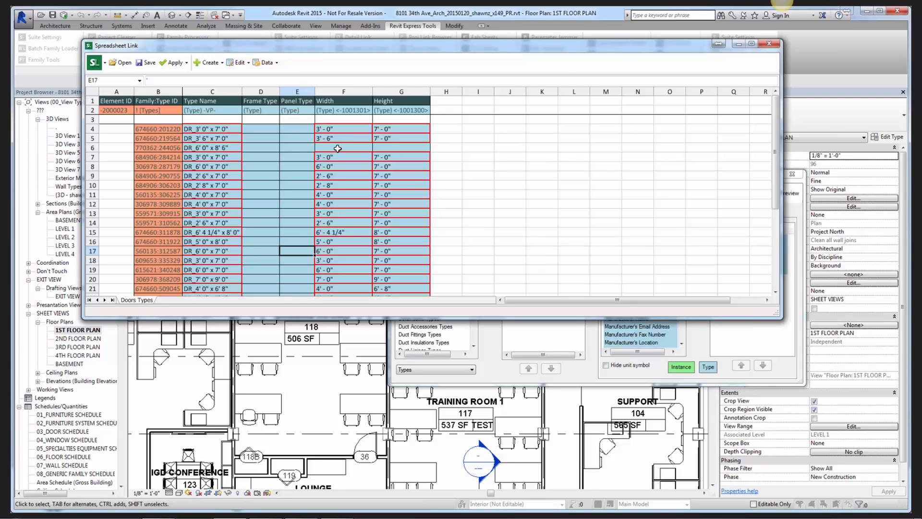
scroll(337, 148, down, 1)
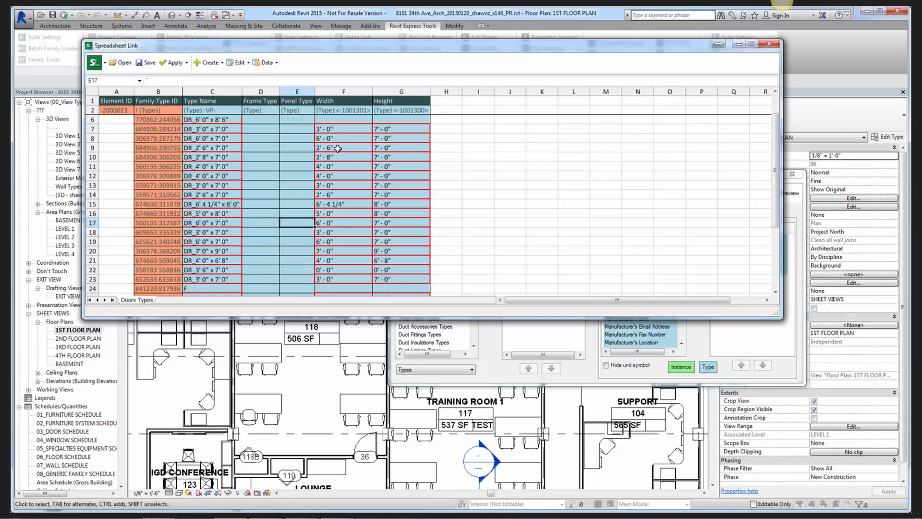
scroll(338, 167, down, 4)
click(330, 176)
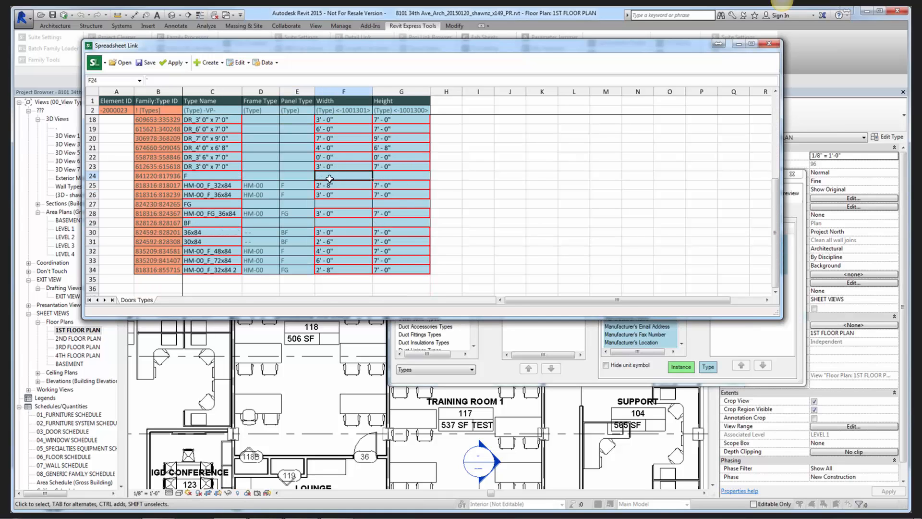
Step: Add a parameter filter for Doors Types that keeps only types with Width <Length> greater than 0' - 0"
click(695, 338)
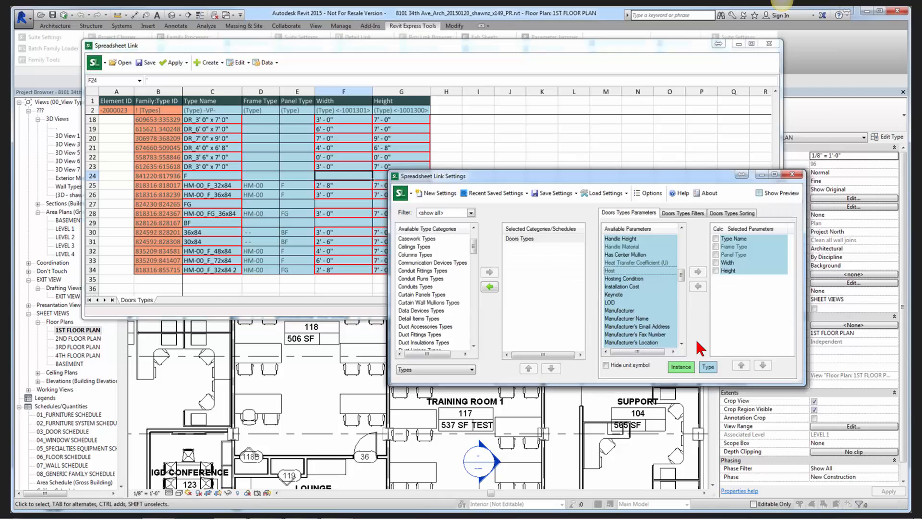
click(695, 212)
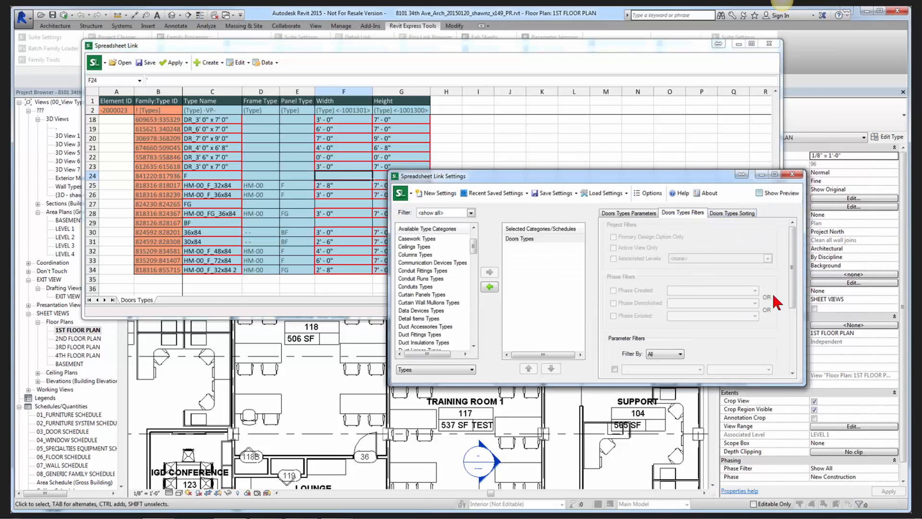
drag(791, 275, 792, 312)
click(614, 298)
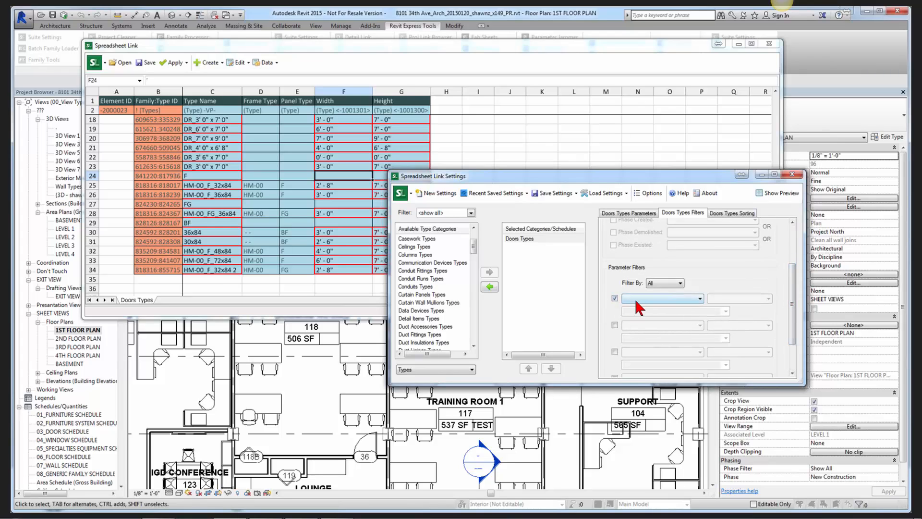
click(639, 298)
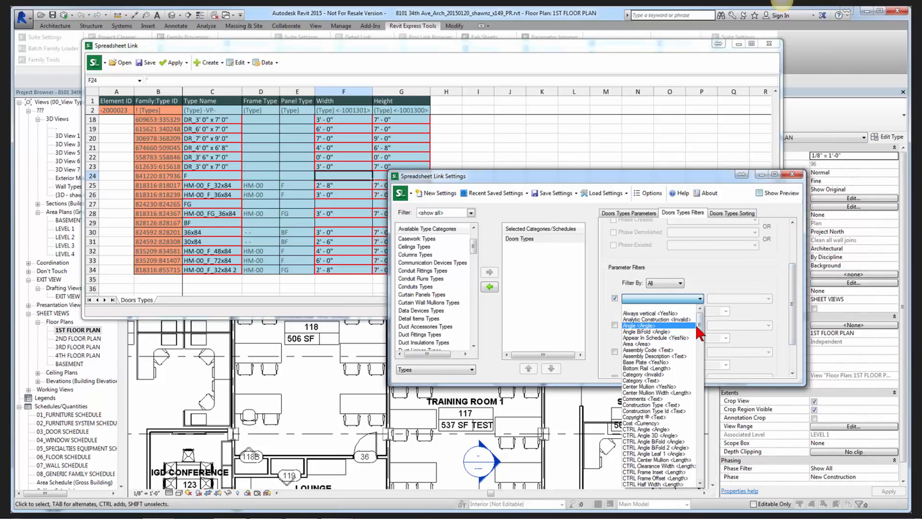
drag(698, 321, 700, 467)
scroll(702, 473, down, 1)
click(639, 470)
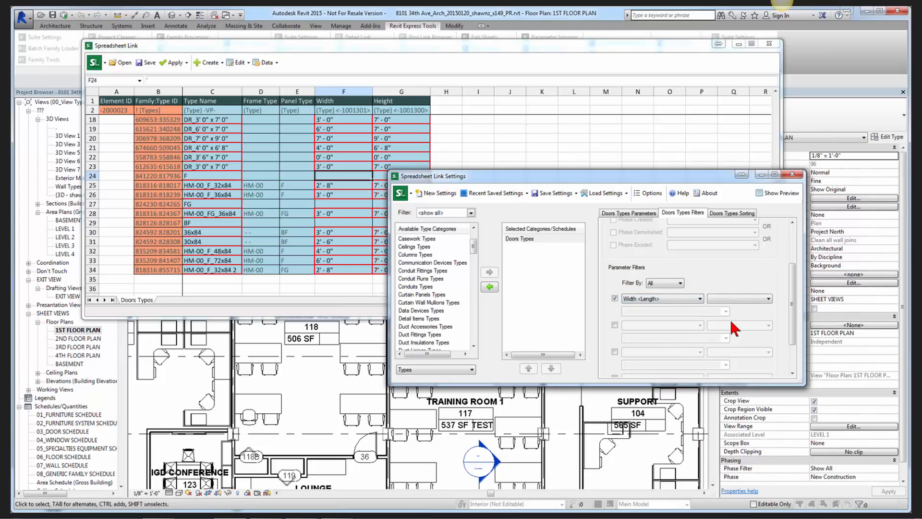
click(739, 299)
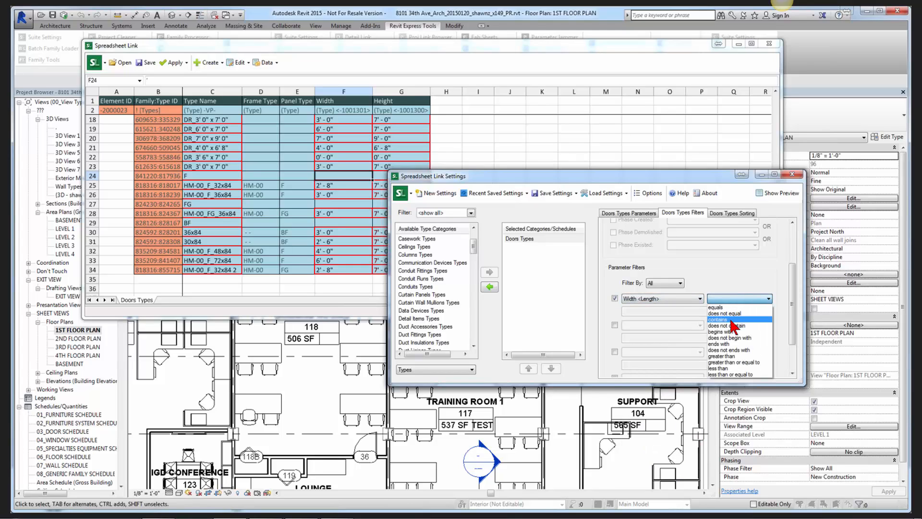
click(734, 356)
click(713, 312)
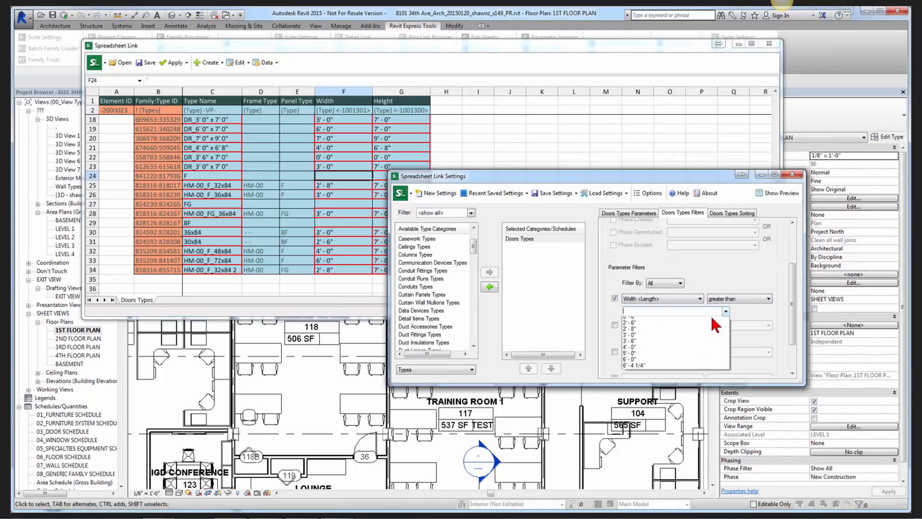
click(643, 318)
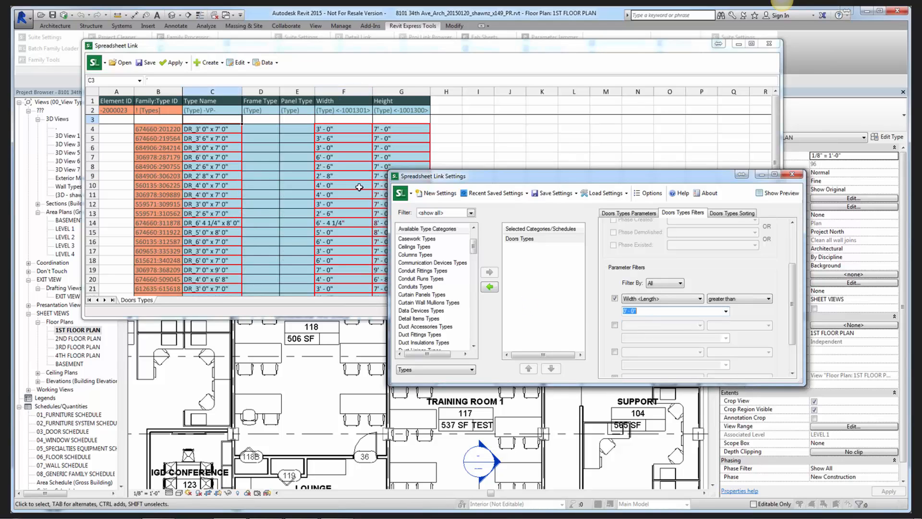
Step: Examine the filtered door type rows from the DR types down to the HM-00 types
click(304, 180)
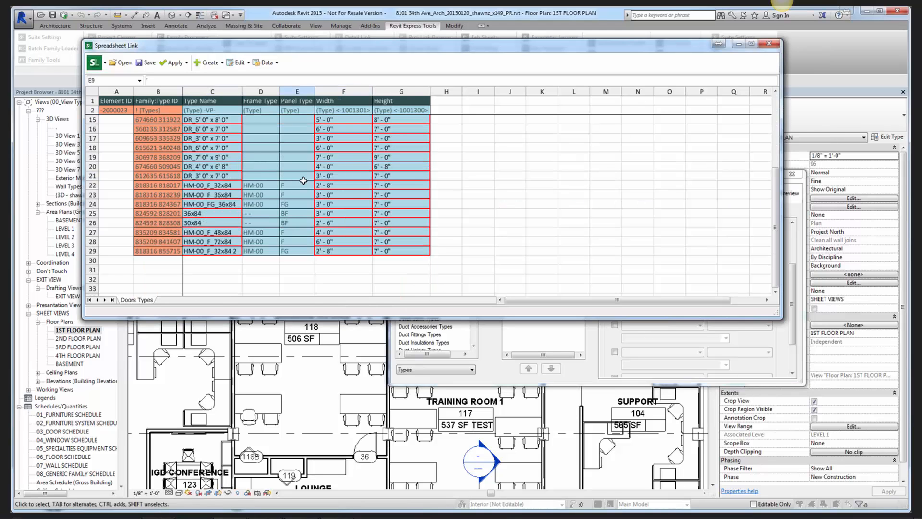
scroll(303, 180, down, 1)
scroll(303, 180, down, 3)
scroll(327, 221, up, 3)
scroll(340, 133, up, 1)
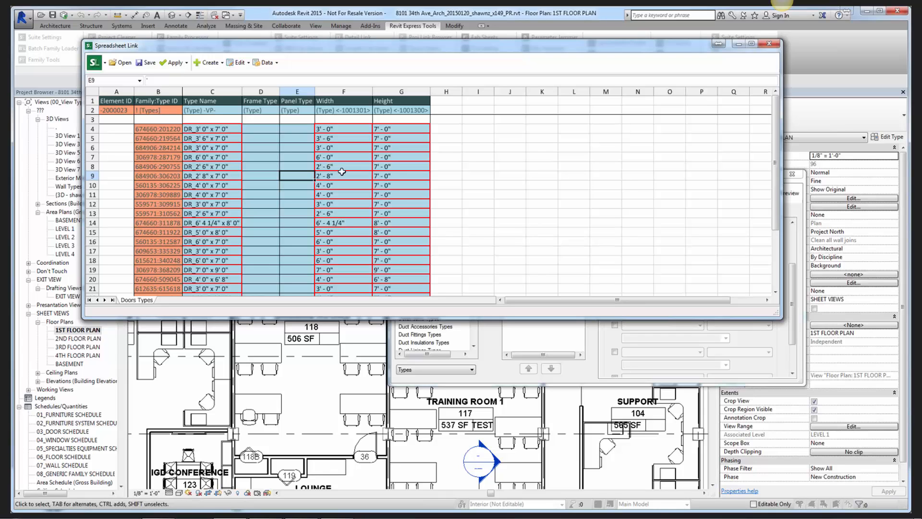
scroll(342, 216, down, 3)
scroll(342, 218, up, 3)
scroll(313, 207, down, 2)
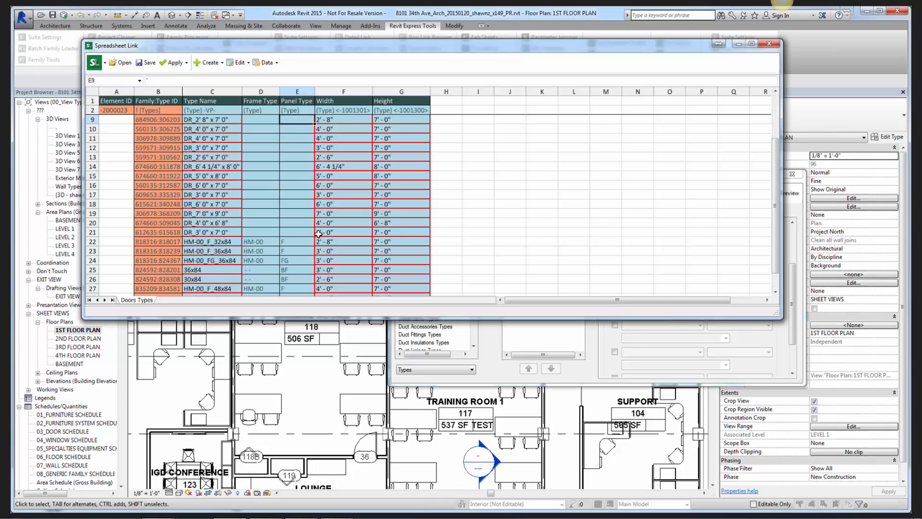
scroll(318, 233, up, 2)
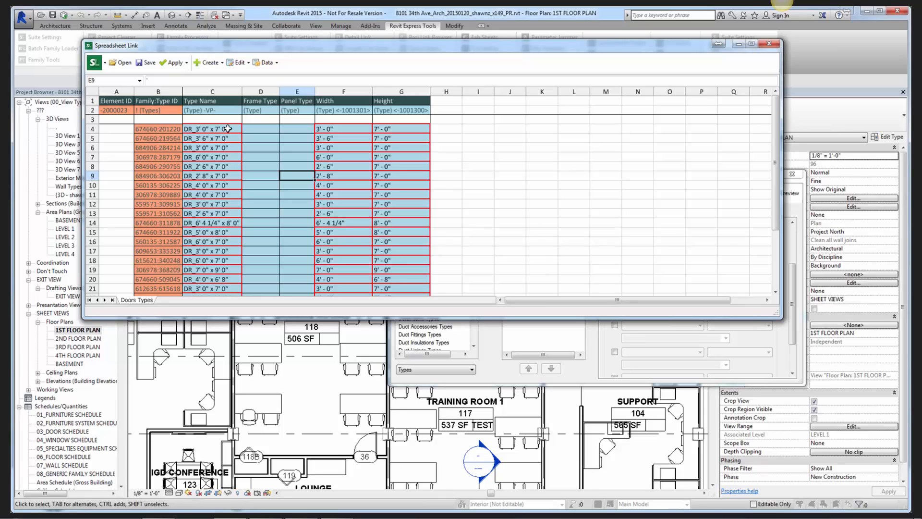
Step: Mark Type Name as a calculated parameter in the selected Doors Types parameters
click(593, 354)
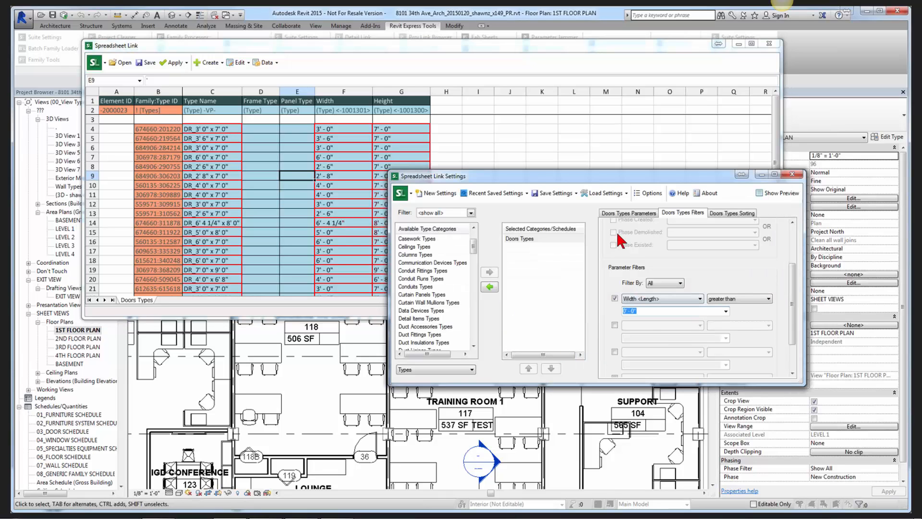
click(627, 214)
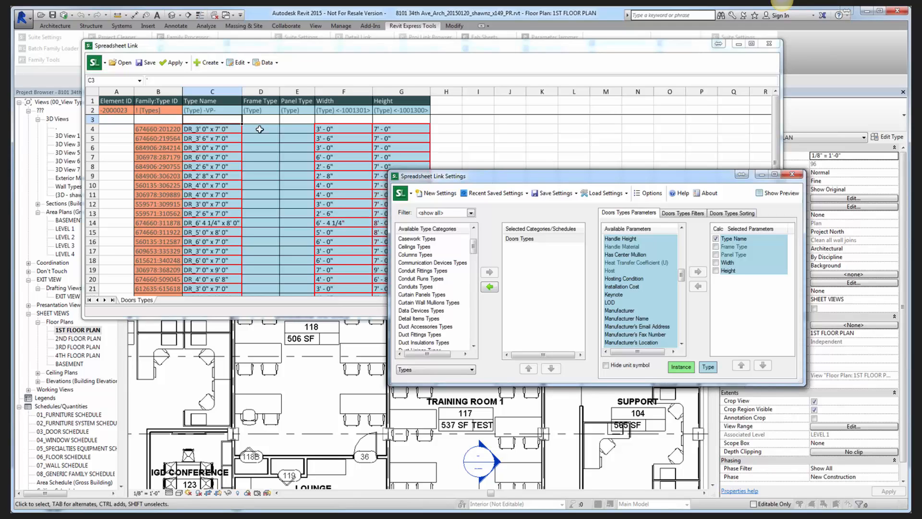
Step: Compare the HM-00_F_32x84 type name with the Frame Type, Panel Type, Width and Height values in its row
click(233, 130)
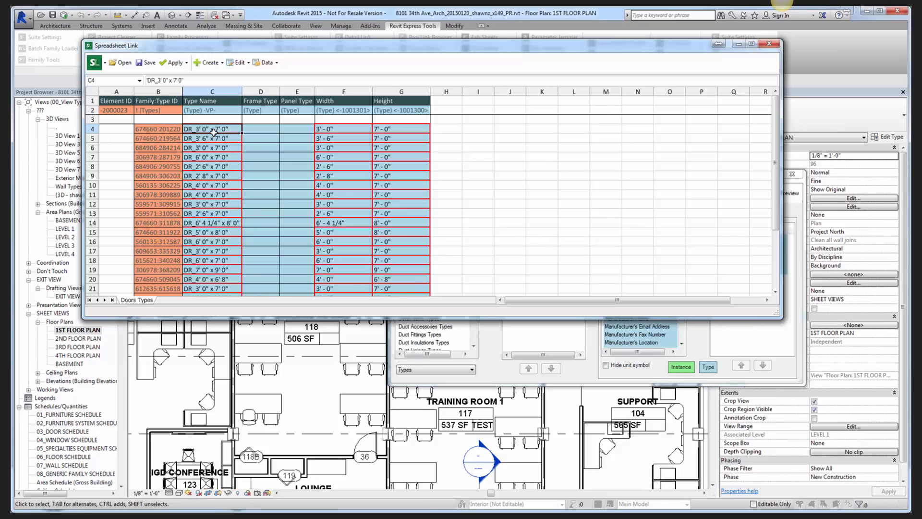
scroll(214, 129, down, 4)
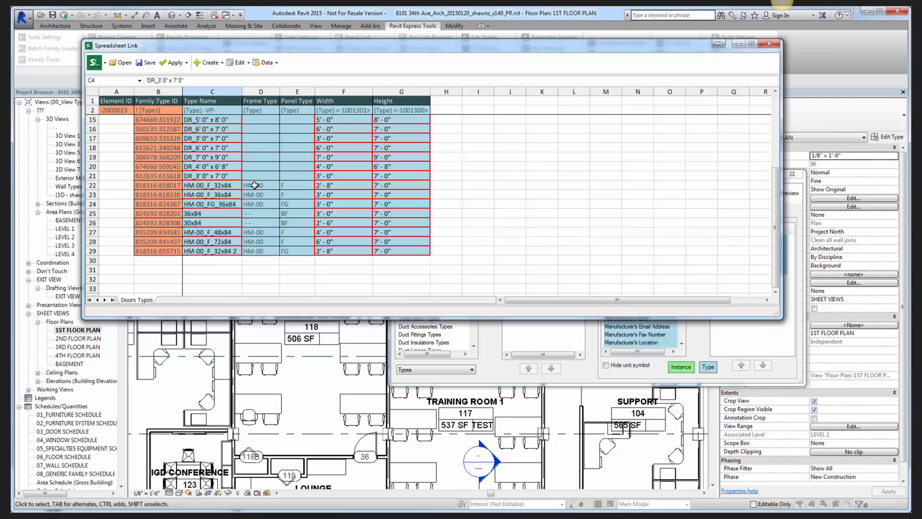
click(255, 184)
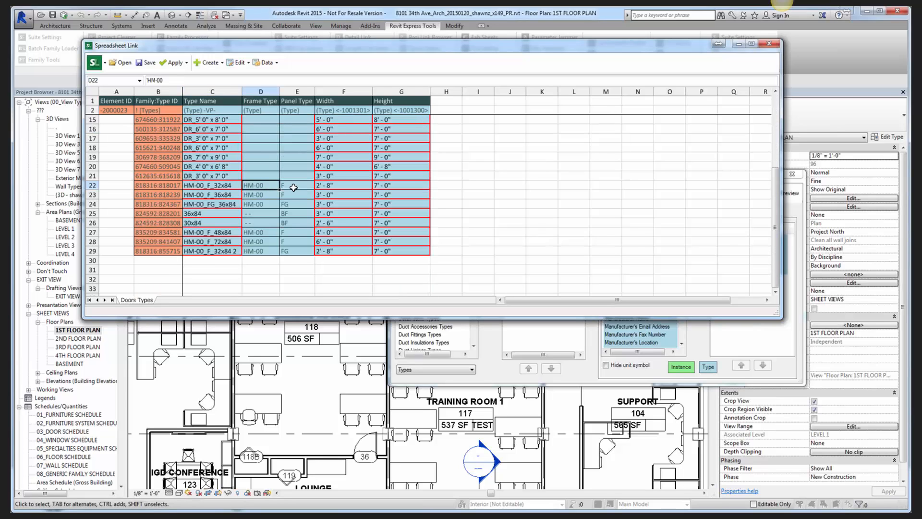
click(288, 187)
click(371, 188)
click(380, 189)
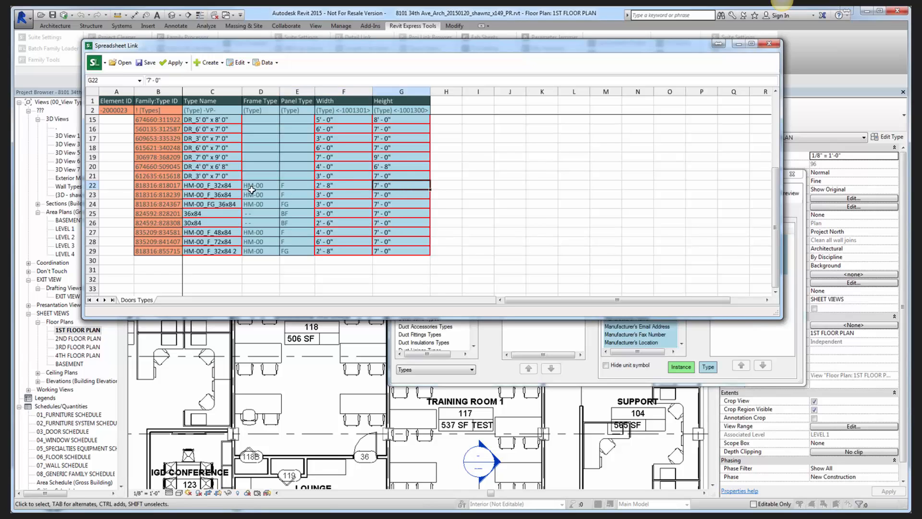
click(215, 187)
scroll(214, 183, up, 4)
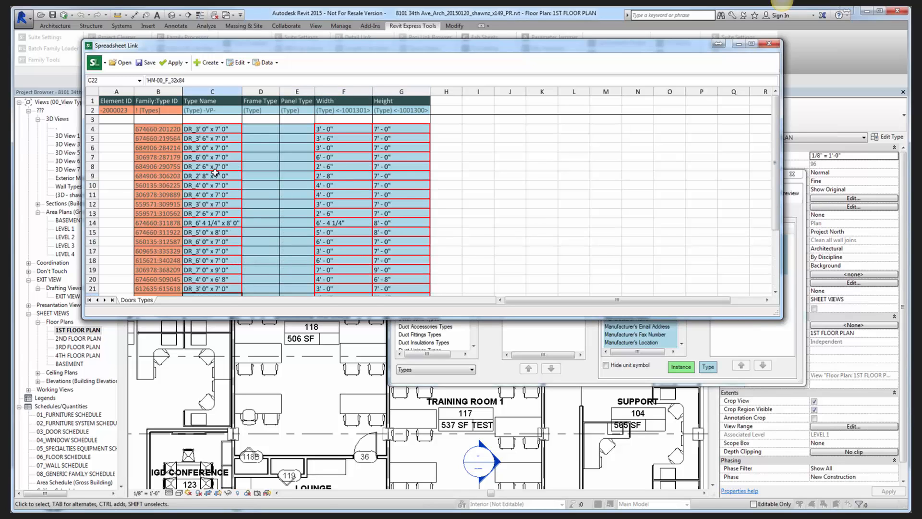
Step: Enter the formula =D4&E4&F4&G4 as the Type Name of the first door type to combine frame type, panel type, width and height
click(210, 129)
text(=)
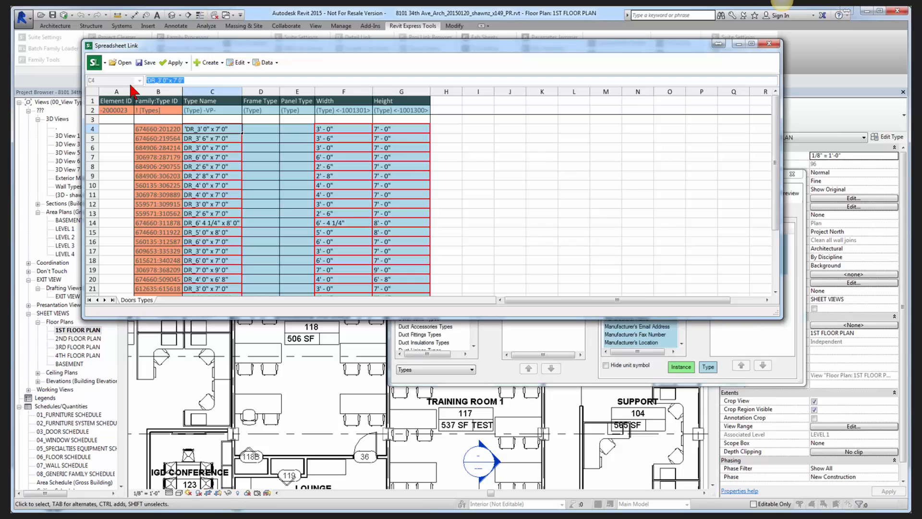
click(258, 130)
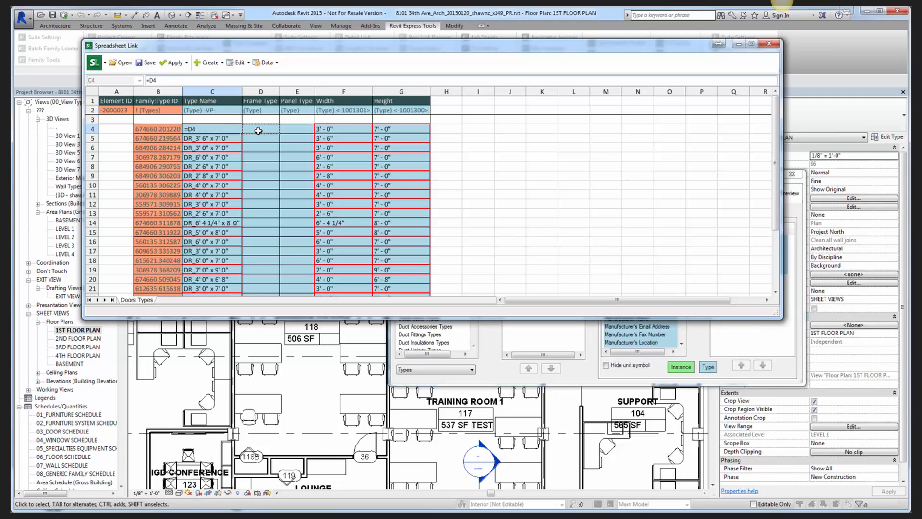
text(&)
click(293, 130)
text(&)
click(339, 130)
text(&)
click(392, 129)
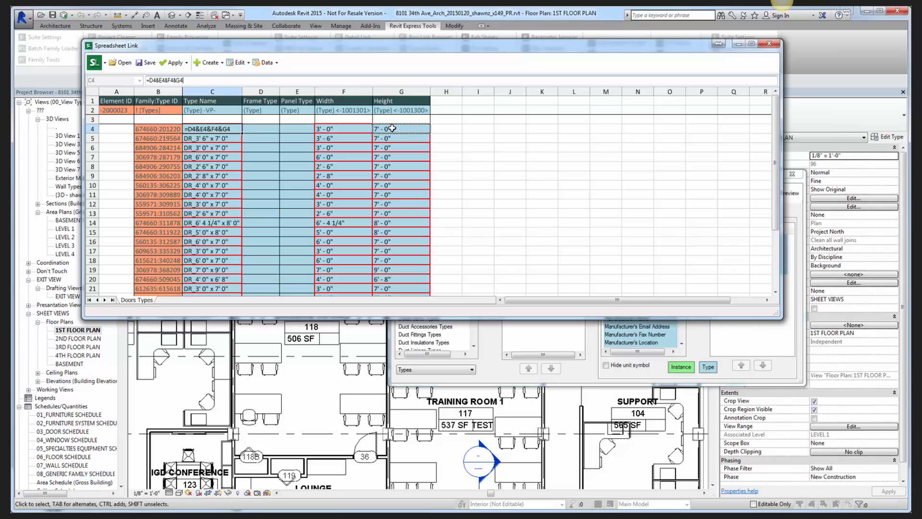
key(Return)
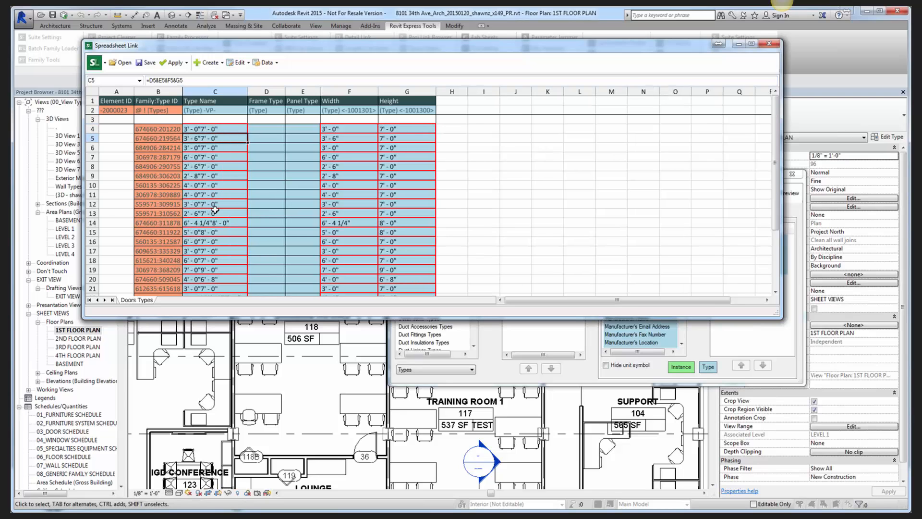
scroll(260, 195, down, 1)
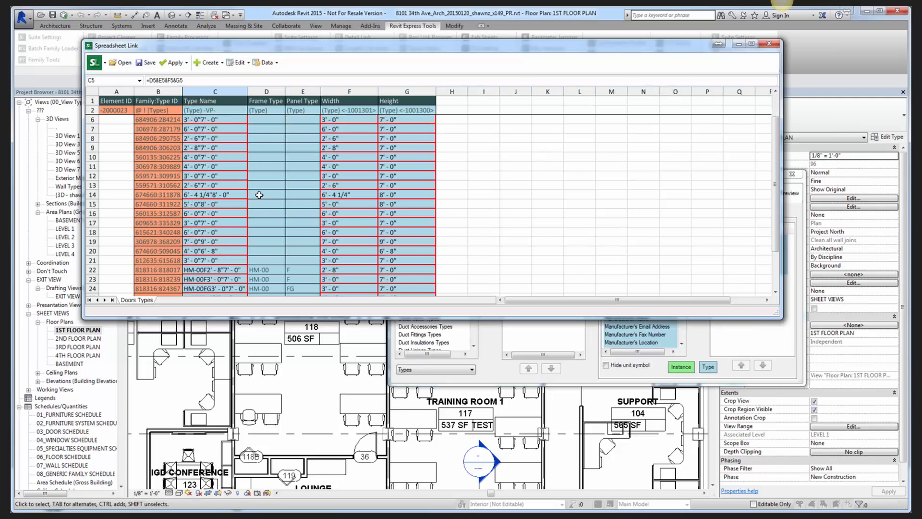
Step: Insert an "_" separator after the frame type and after the panel type in the first door type's Type Name formula
scroll(259, 194, down, 4)
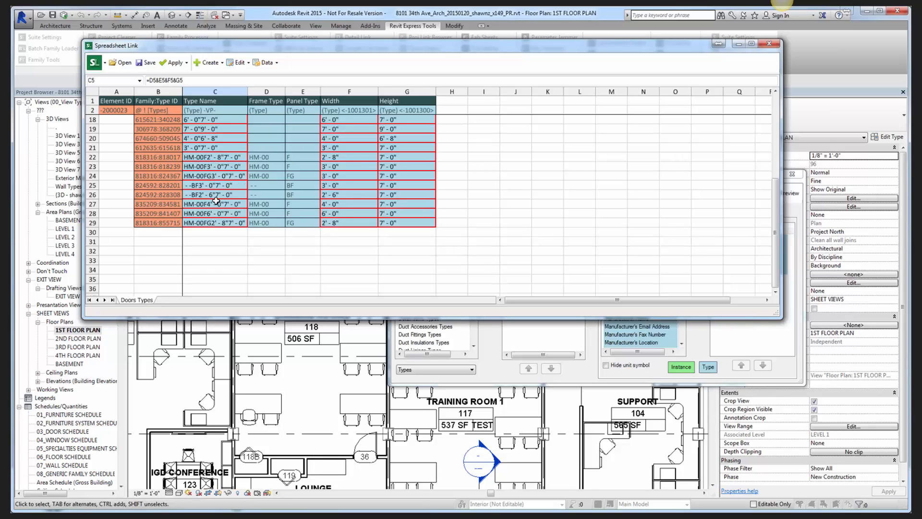
scroll(219, 221, up, 5)
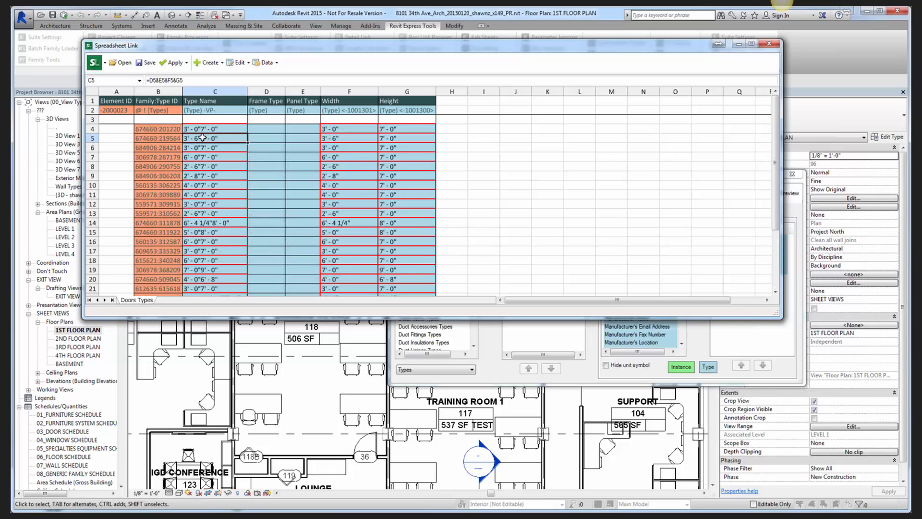
click(202, 129)
click(160, 81)
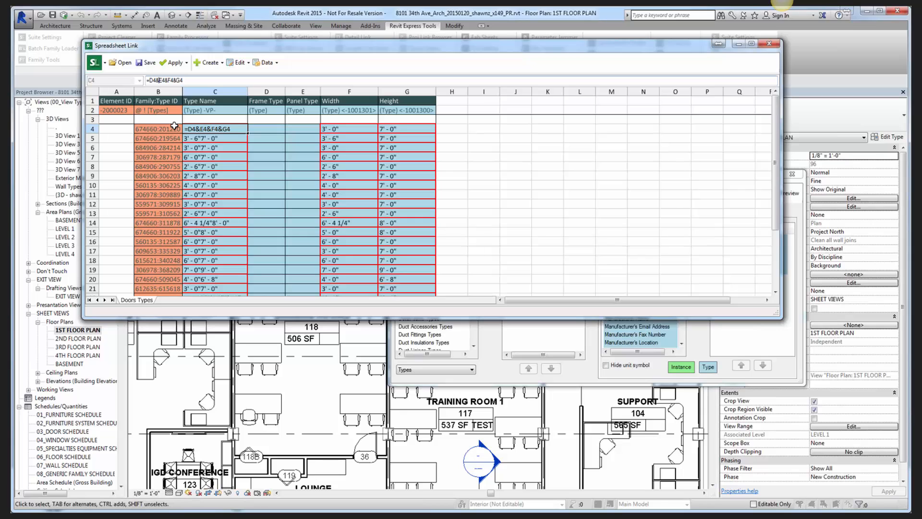
text("_"&)
drag(155, 80, 167, 80)
key(ctrl+c)
click(177, 81)
key(ctrl+v)
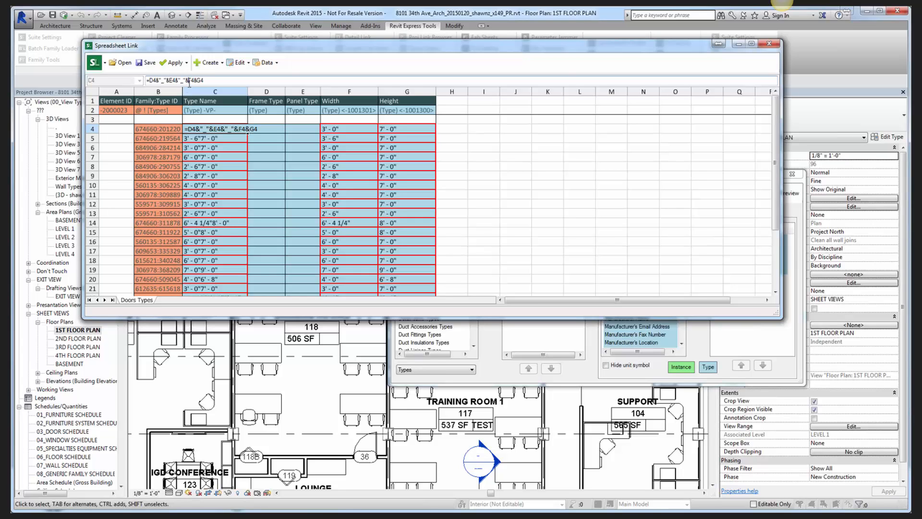
Step: Put an "x" between width and height in the Type Name formula and check the names down to the last row
double_click(195, 81)
text(&"_"&)
text(x)
key(Return)
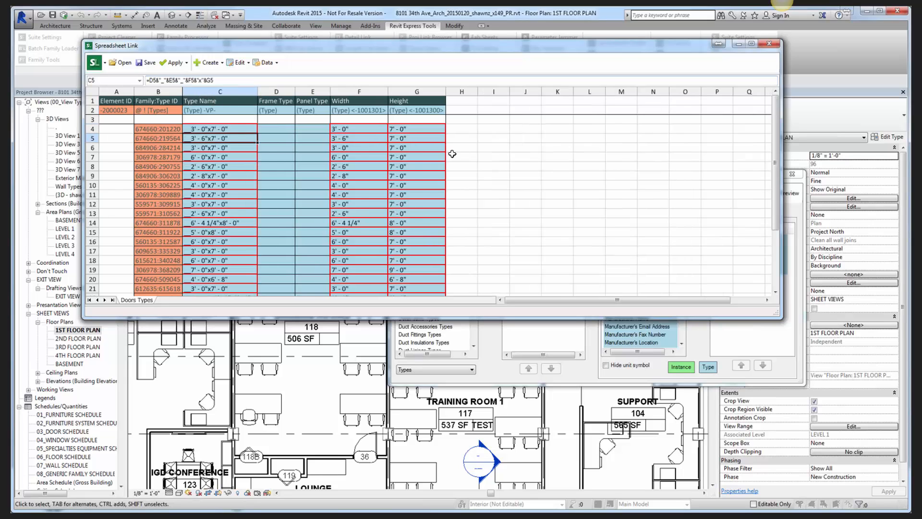
scroll(236, 134, down, 1)
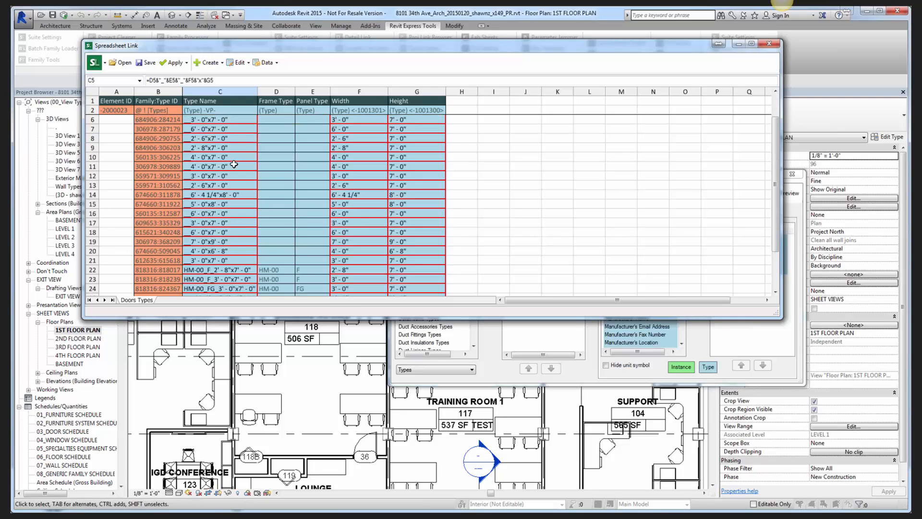
scroll(234, 164, down, 3)
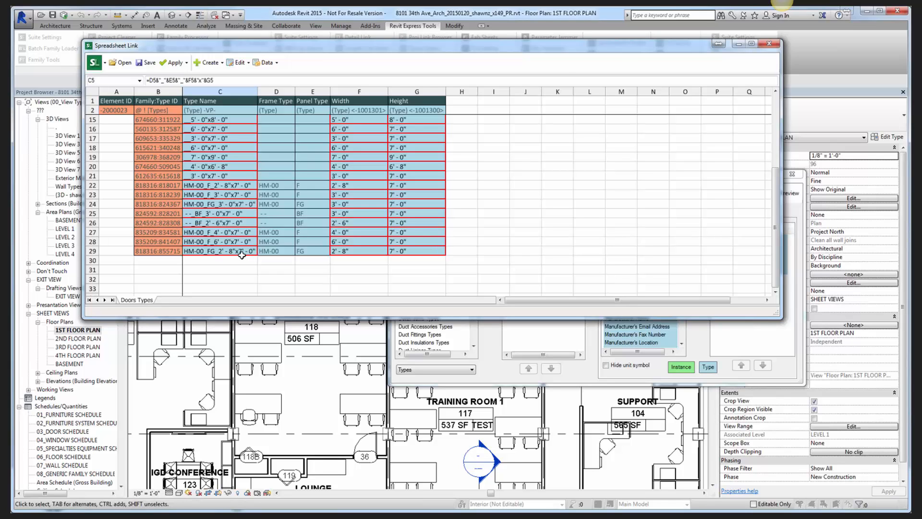
scroll(241, 254, up, 4)
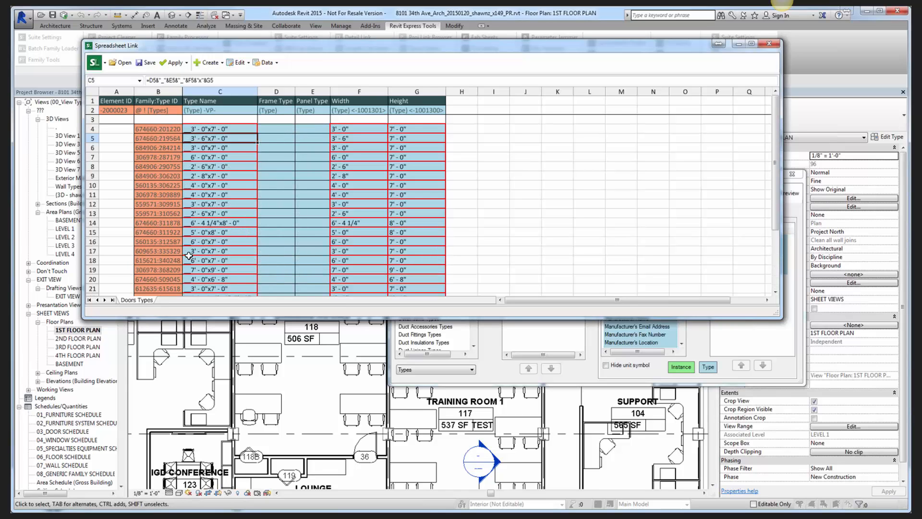
Step: Replace the first Type Name formula with =IF(D4="","",D4&"_") so a blank frame type adds no underscore
click(199, 129)
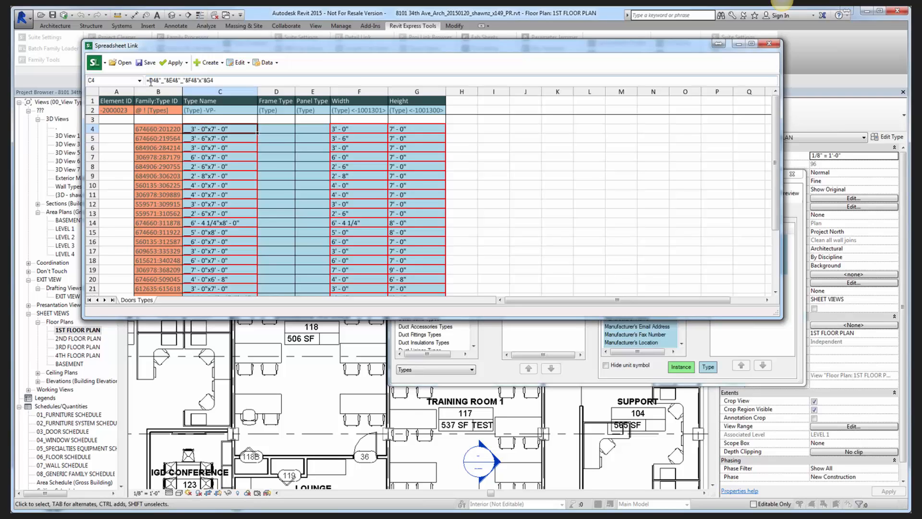
click(151, 81)
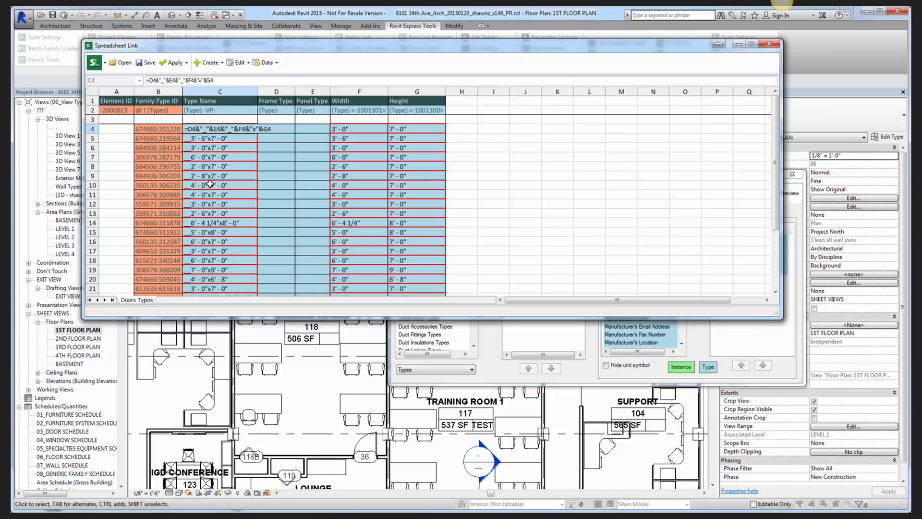
drag(214, 80, 156, 79)
key(BackSpace)
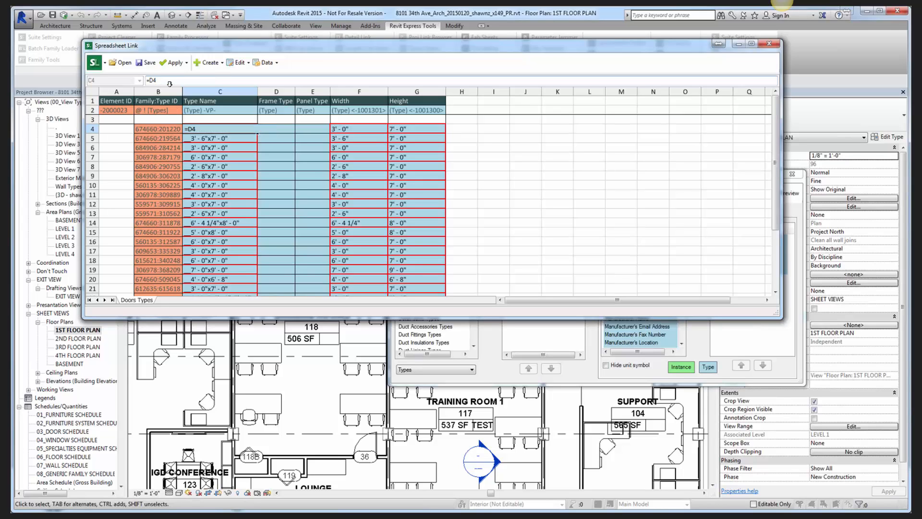
key(BackSpace)
key(BackSpace)
text(if()
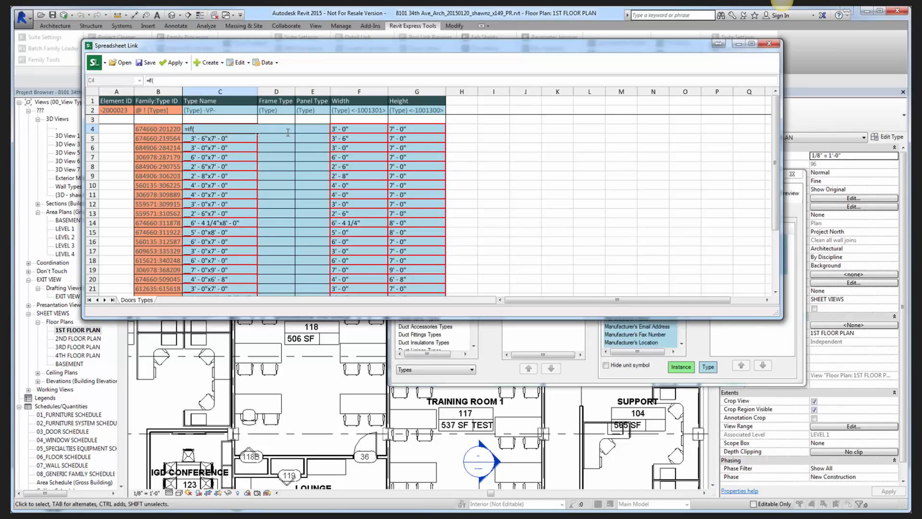
text(D4="","")
text(D4)
text(&"_"))
key(Return)
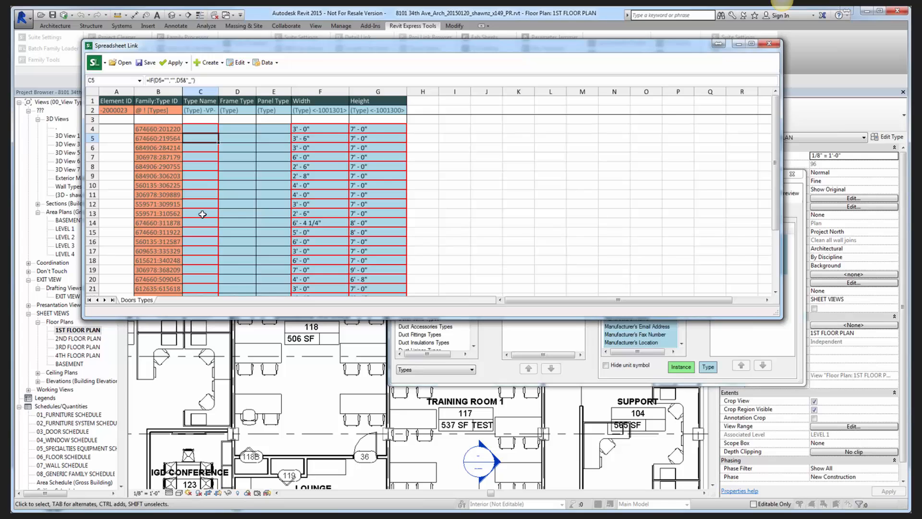
Step: Extend the first Type Name formula to =IF(D4="","",D4&"_")&E4&"_"&F4&"x"&G4
scroll(202, 214, down, 4)
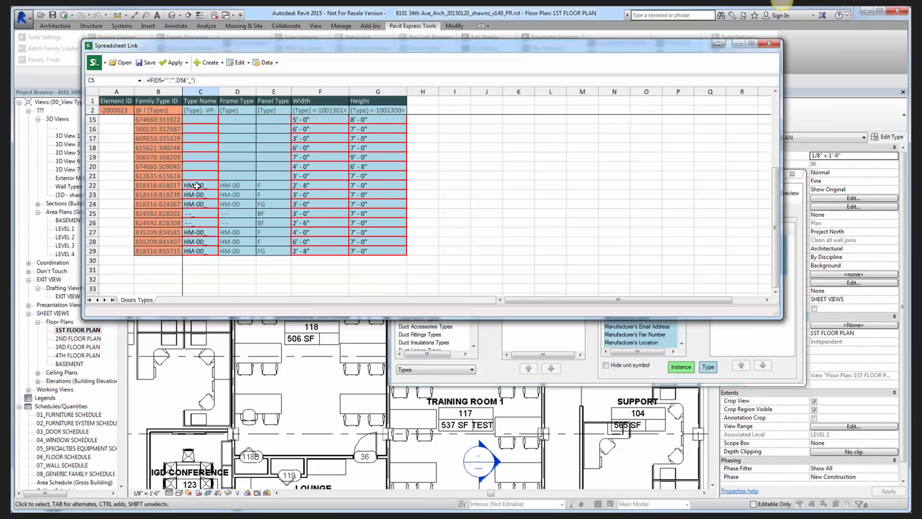
scroll(210, 189, up, 4)
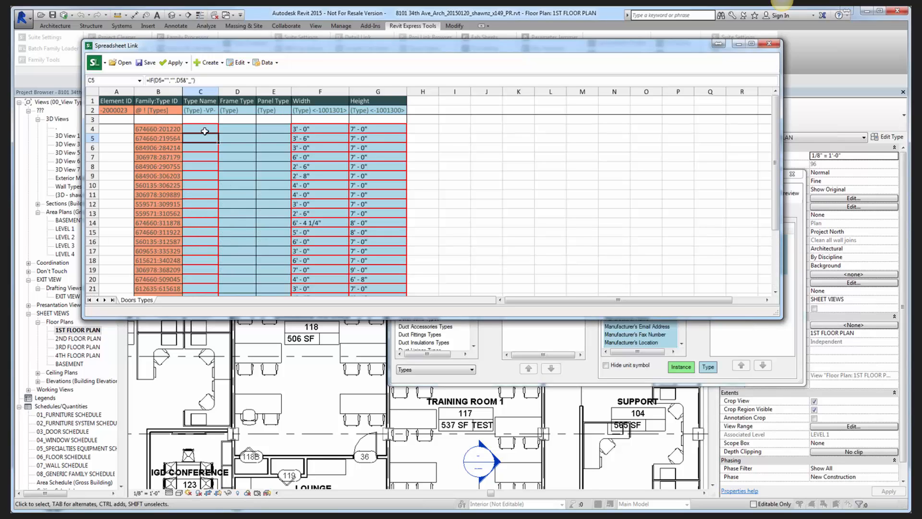
click(206, 128)
click(211, 80)
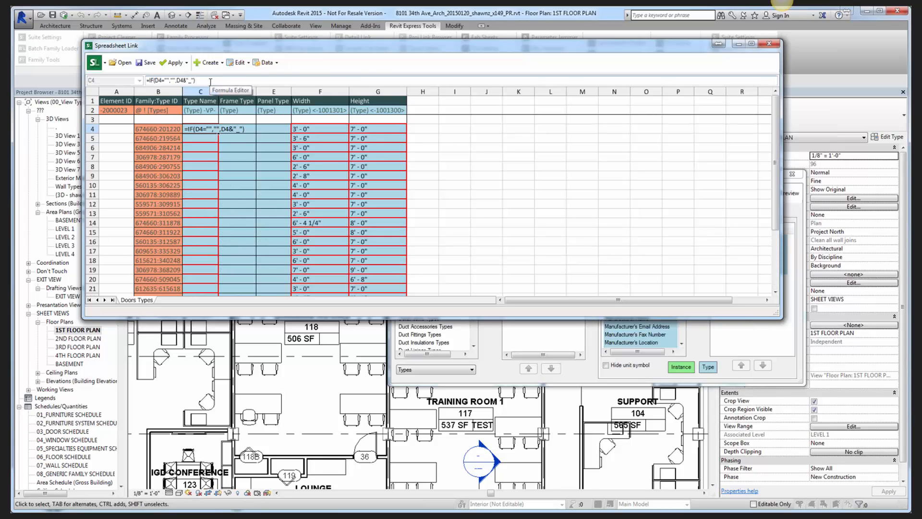
text(&"_"&E4&"_"&F4&"x"&G4)
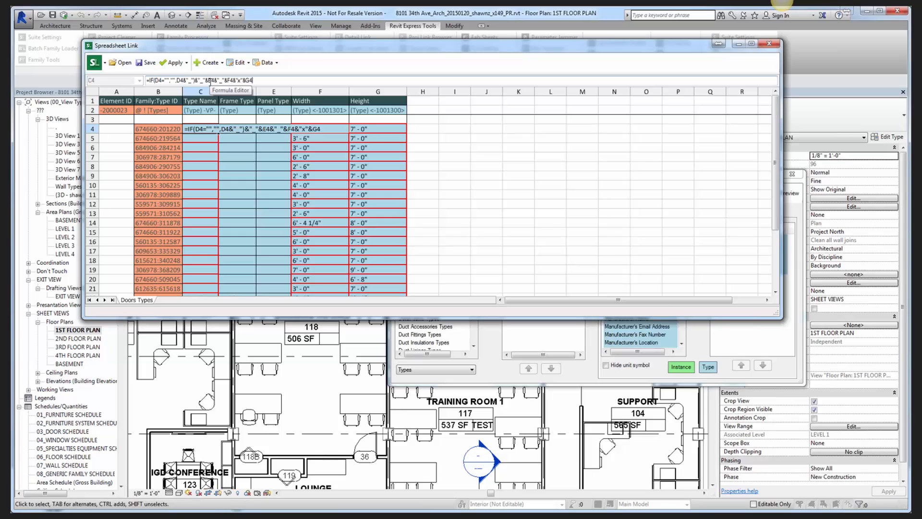
drag(195, 80, 208, 80)
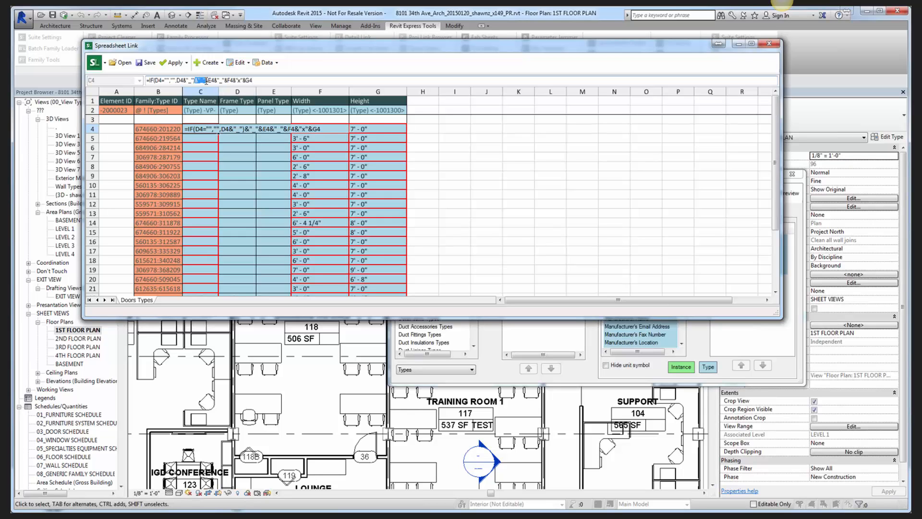
key(Delete)
click(444, 184)
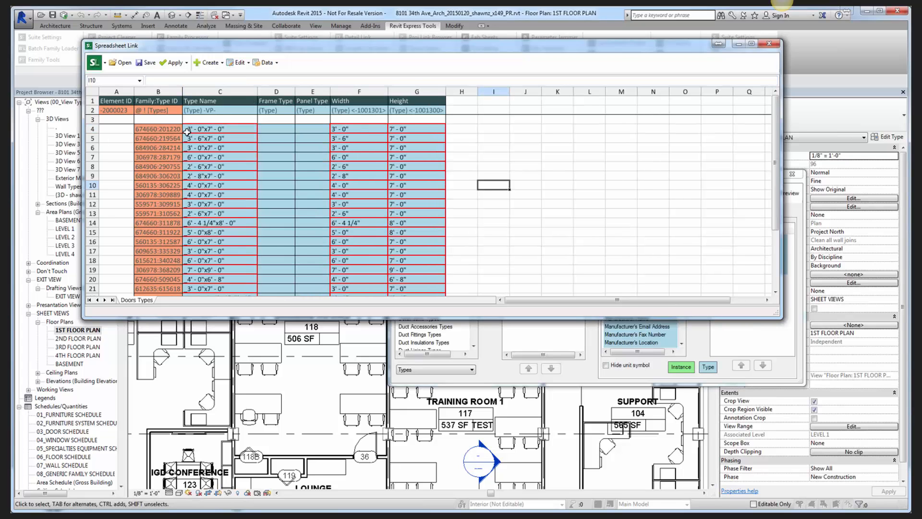
Step: Replace the panel type reference E4 in the first Type Name formula with a copy of the frame type's IF segment
scroll(189, 188, down, 4)
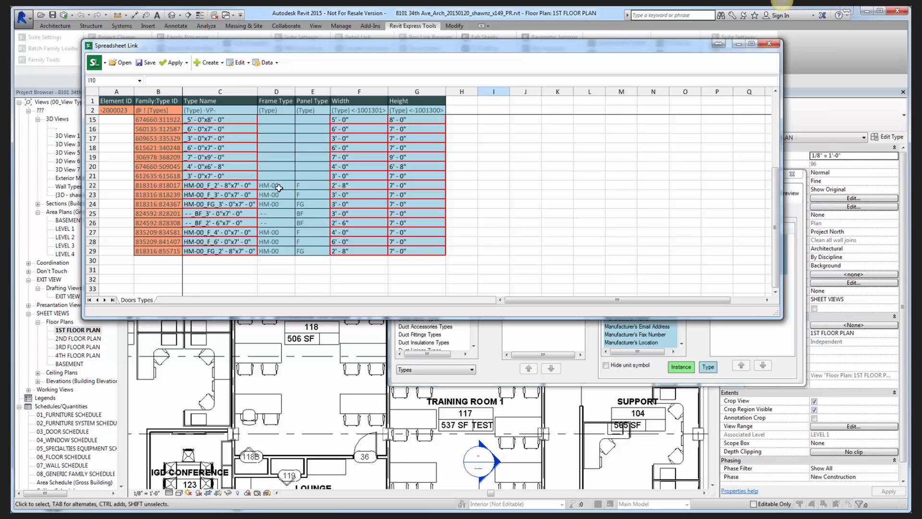
scroll(215, 192, up, 4)
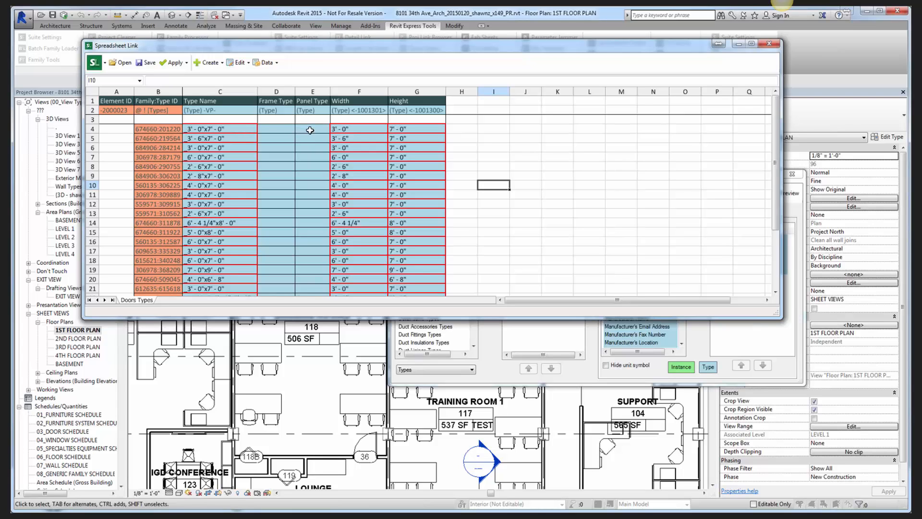
click(191, 129)
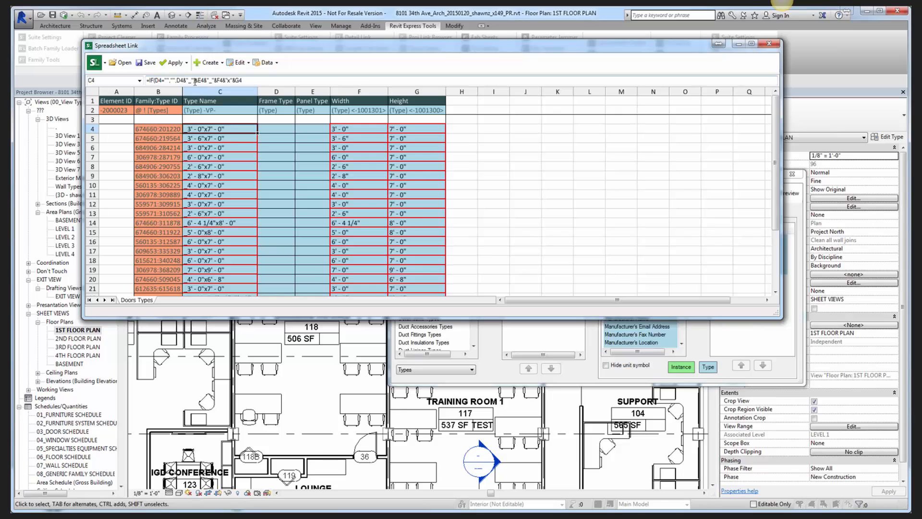
drag(197, 81, 149, 81)
key(ctrl+c)
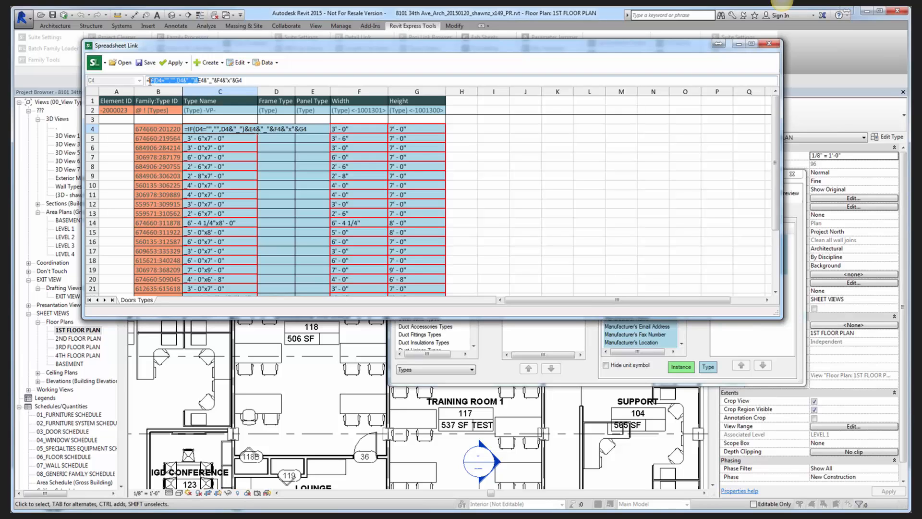
click(199, 80)
key(ctrl+v)
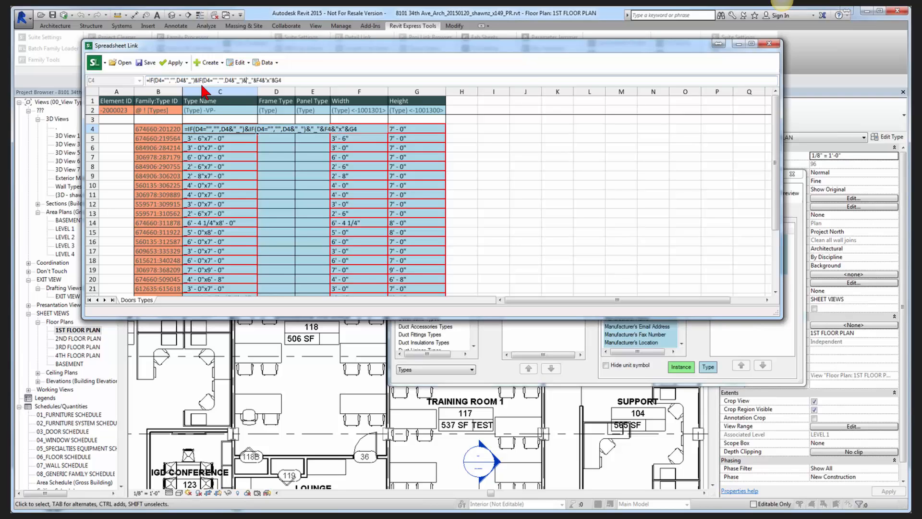
Step: Change both cell references in the copied IF segment to E4 and apply the formula
double_click(205, 80)
text(E4)
text(E4)
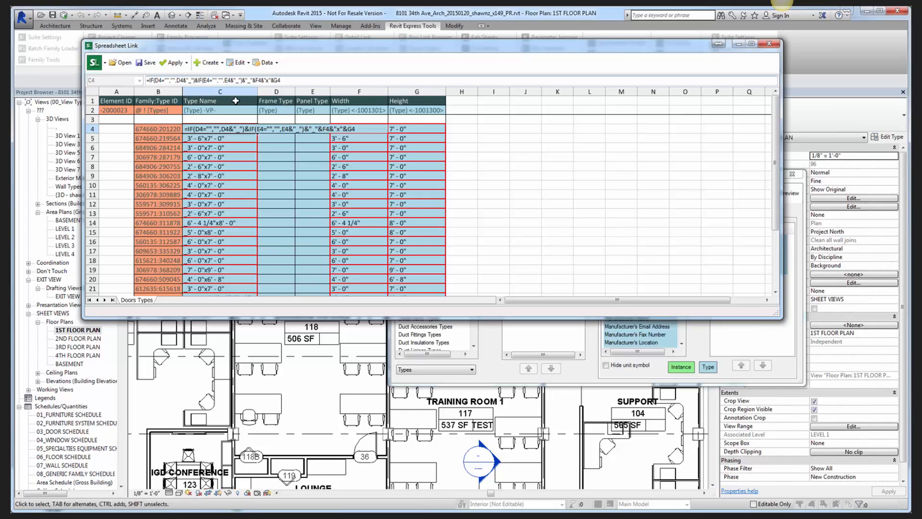
double_click(181, 81)
drag(186, 80, 193, 82)
drag(224, 80, 141, 89)
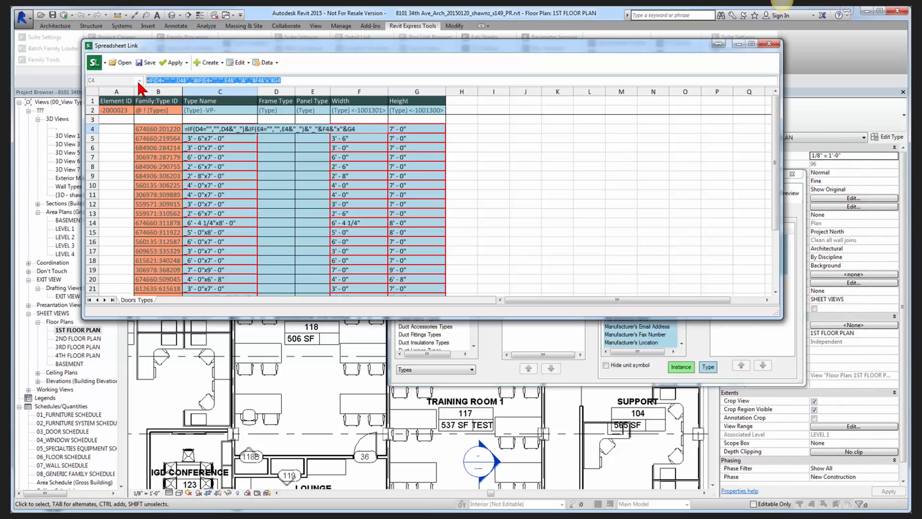
key(Return)
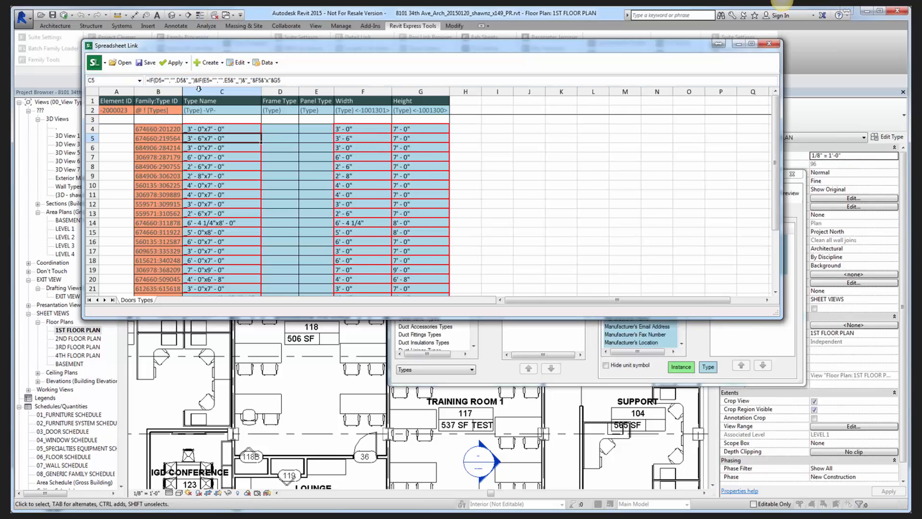
Step: Remove the extra "_" before the width so the first Type Name formula reads =IF(D4="","",D4&"_")&IF(E4="","",E4&"_")&F4&"x"&G4
key(Up)
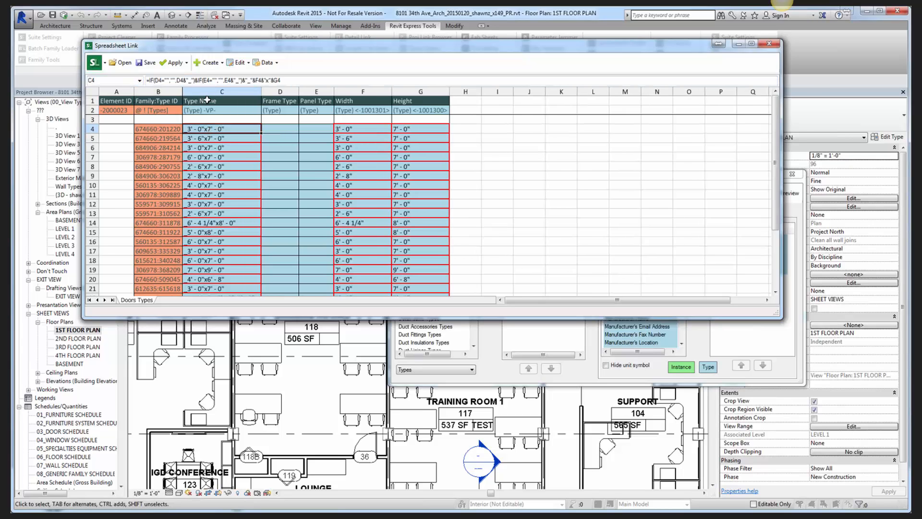
key(Return)
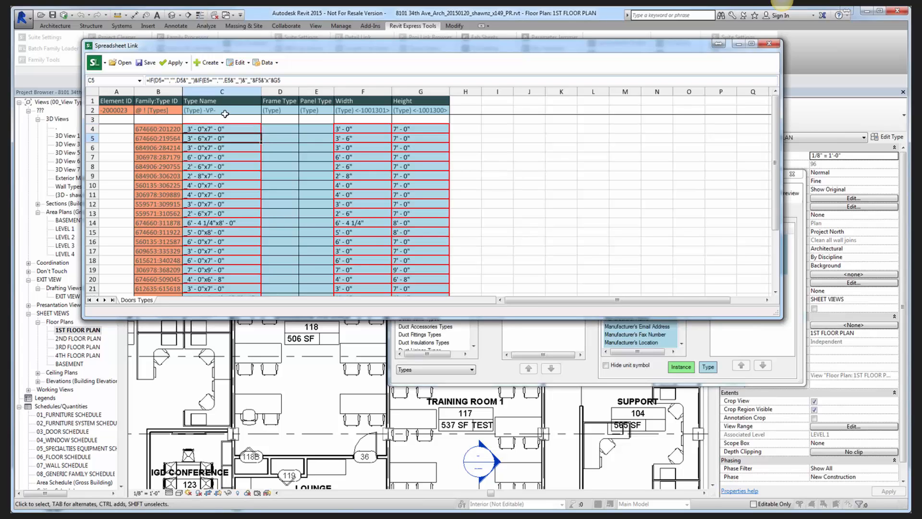
click(218, 127)
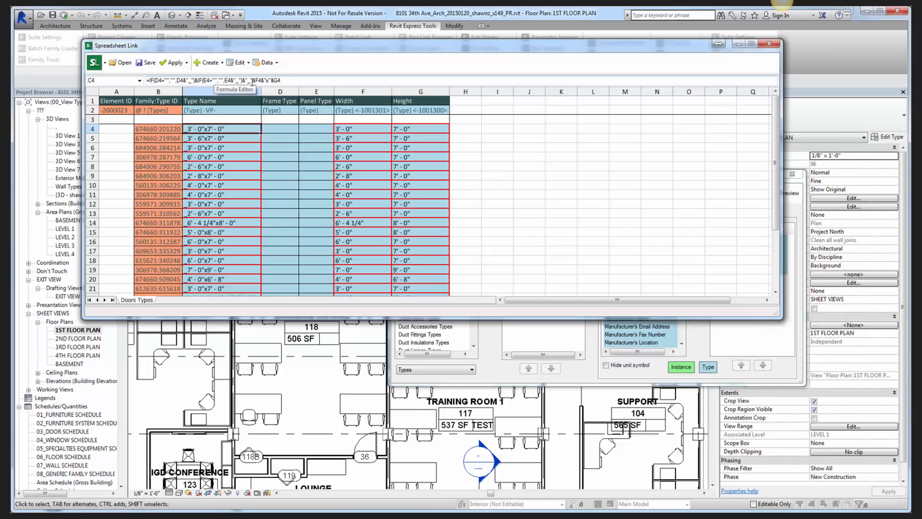
click(252, 82)
key(BackSpace)
key(BackSpace)
key(BackSpace)
key(BackSpace)
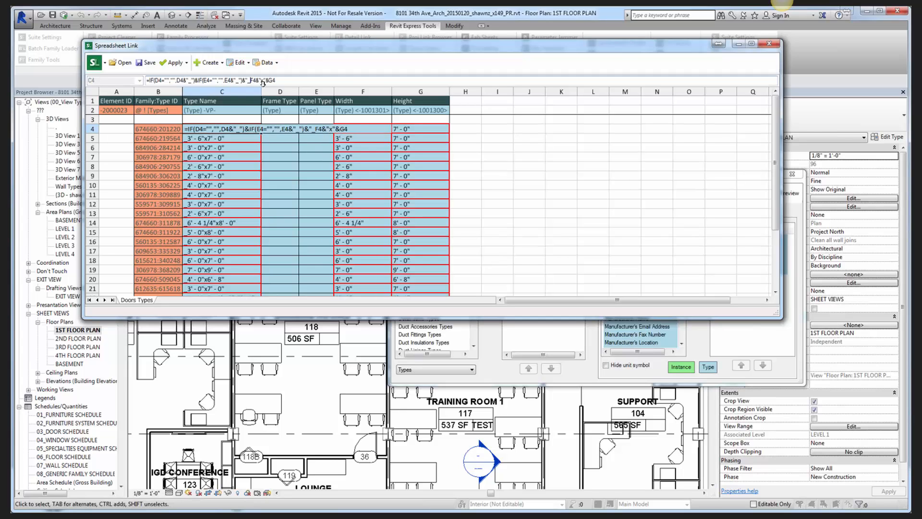
key(Return)
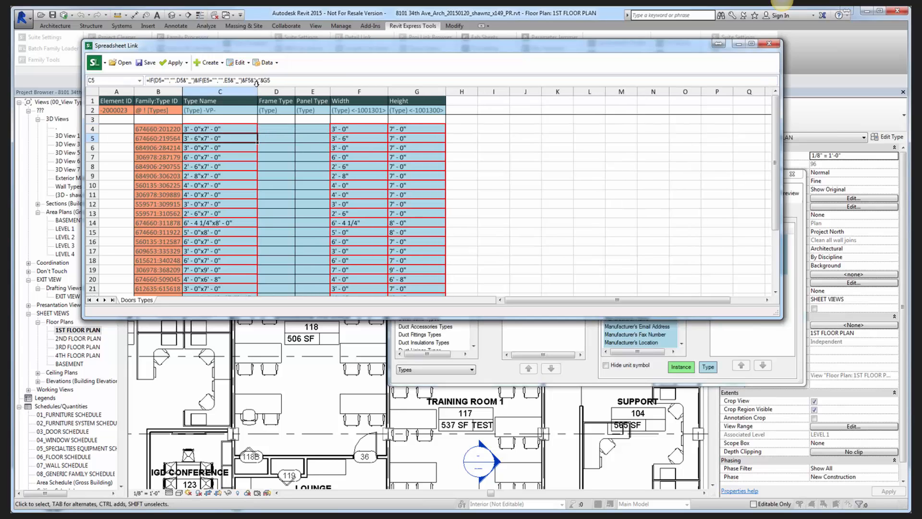
Step: Copy the complete Type Name formula and check the generated names down to the HM-00 rows
drag(275, 82, 137, 86)
key(ctrl+c)
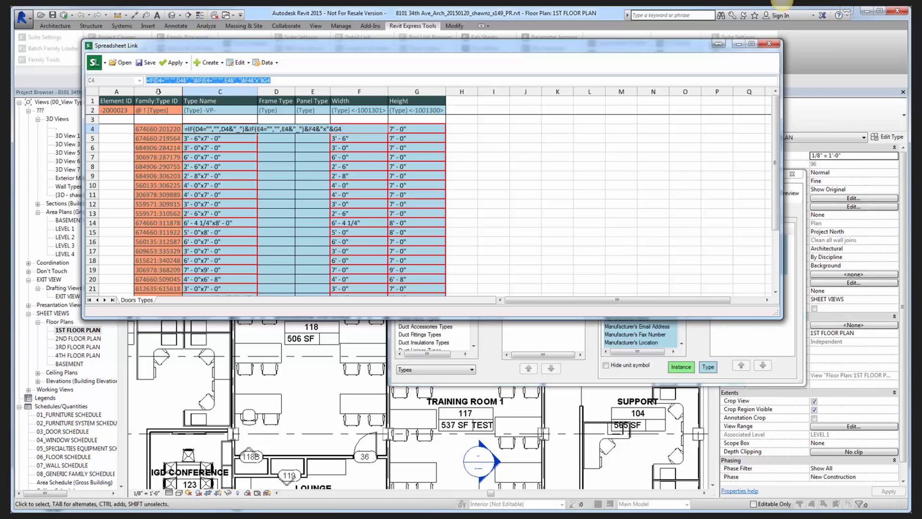
key(Return)
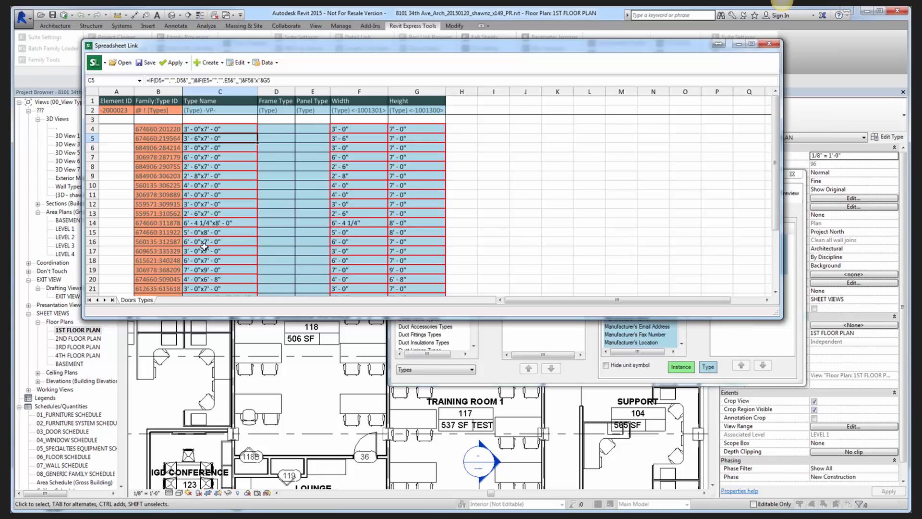
scroll(197, 219, down, 4)
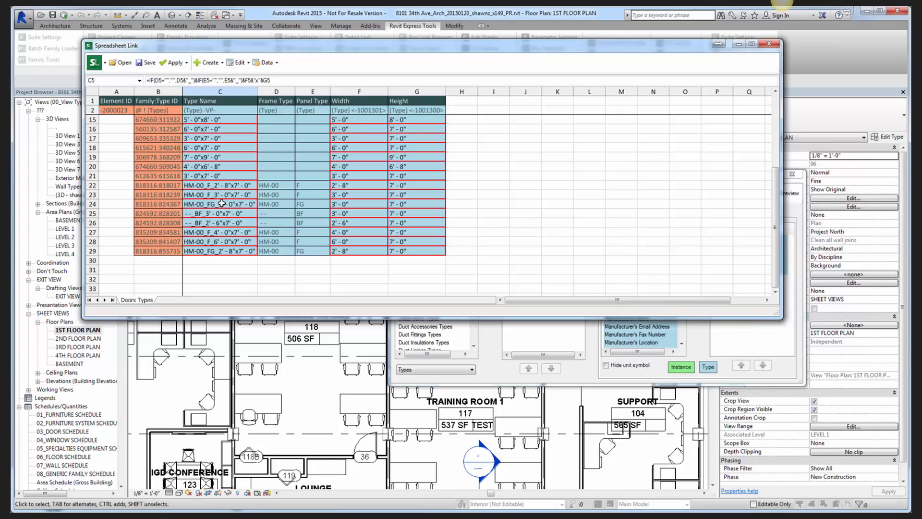
Step: Hide the unit symbol for the door type parameters and accept rebuilding the Doors Types spreadsheet
scroll(221, 203, up, 4)
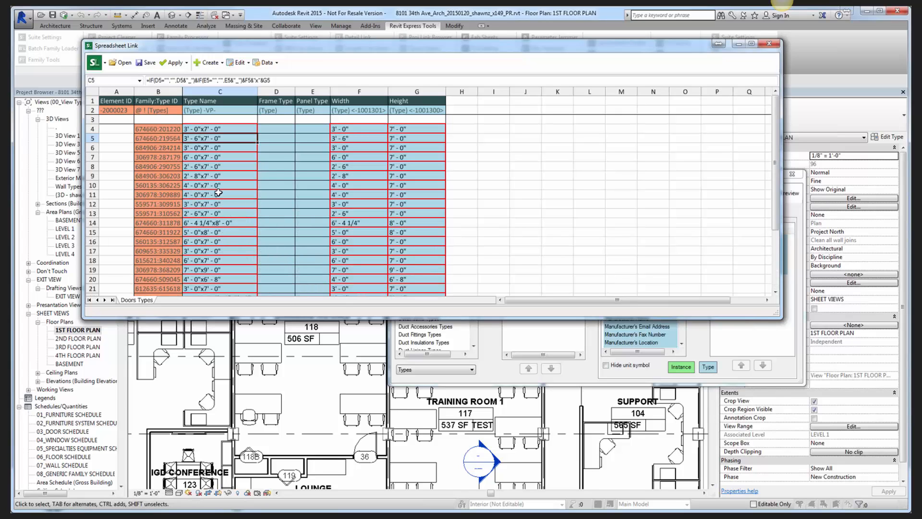
click(214, 130)
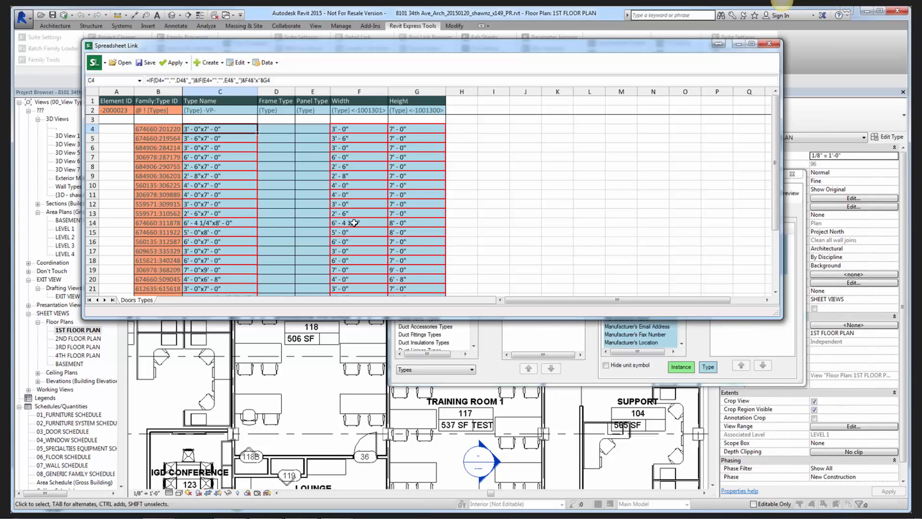
click(606, 365)
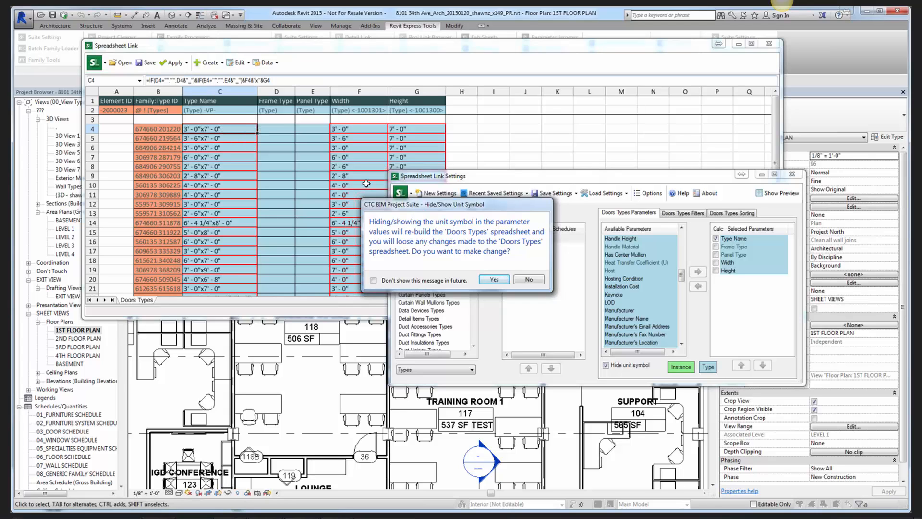
click(494, 280)
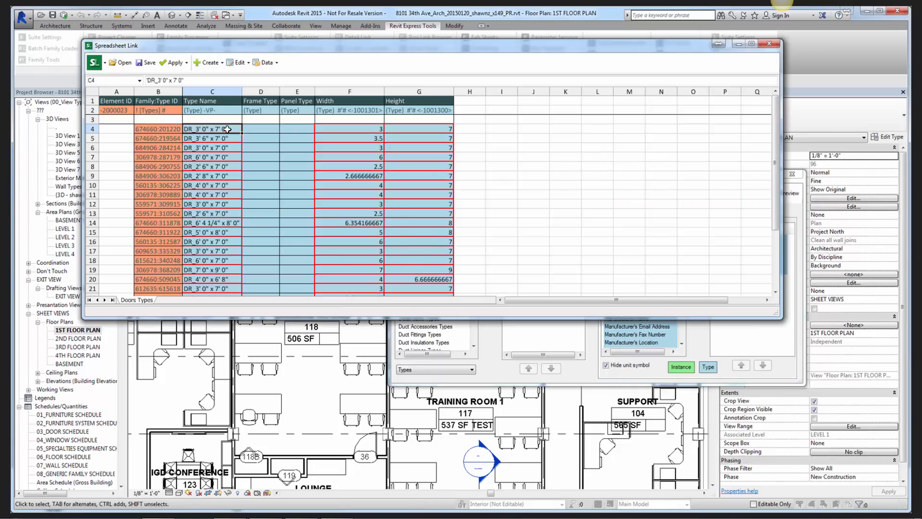
Step: Paste the copied formula =IF(D4="","",D4&"_")&IF(E4="","",E4&"_")&F4&"x"&G4 into the first Type Name cell and check the names down the sheet
drag(231, 80, 140, 82)
key(ctrl+v)
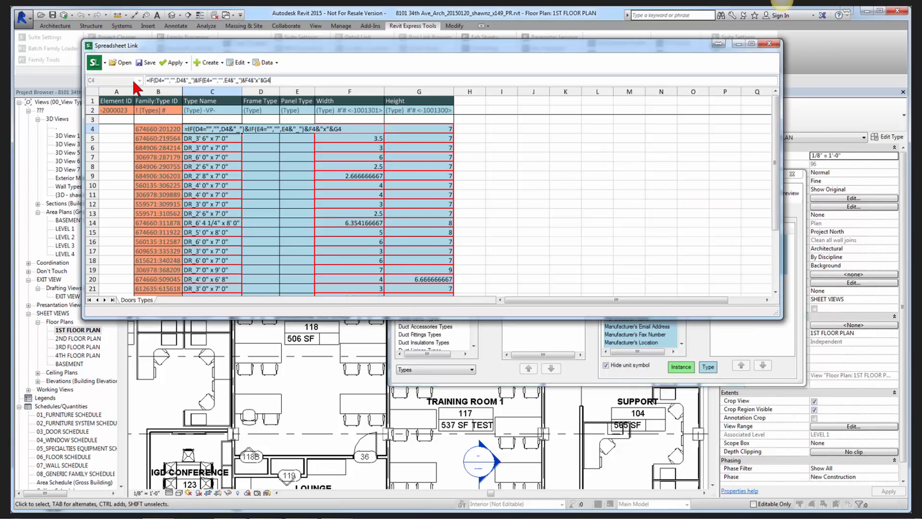
key(Return)
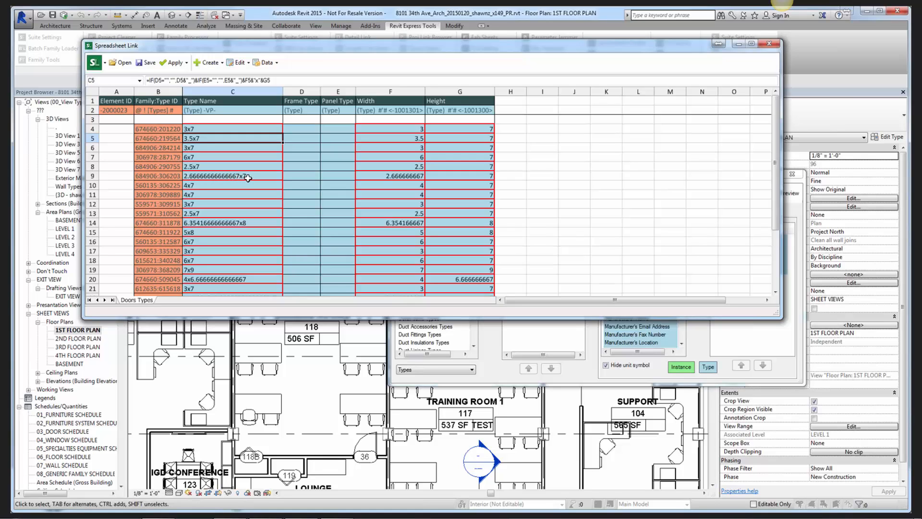
scroll(247, 178, down, 6)
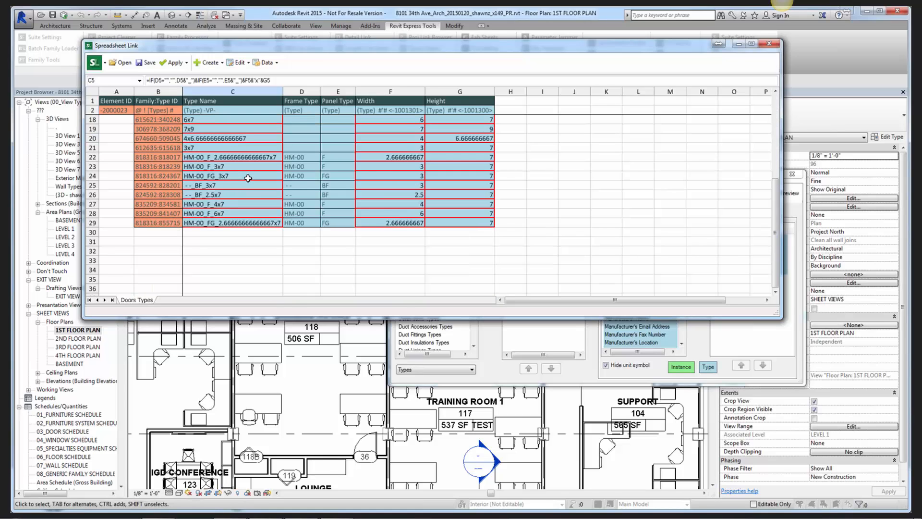
scroll(244, 175, up, 6)
Step: Multiply the width F4 and height G4 by 12 in the first Type Name formula so it ends with &F4*12&"x"&G4*12
click(213, 129)
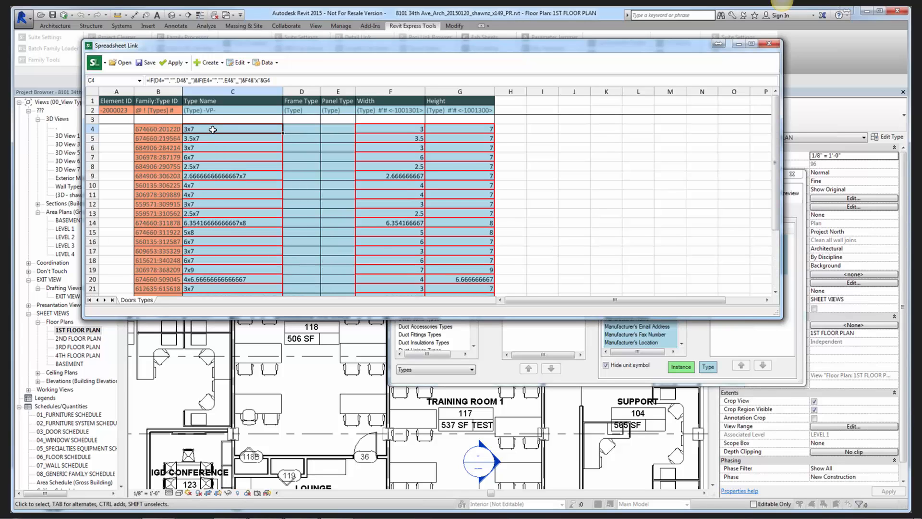
click(255, 80)
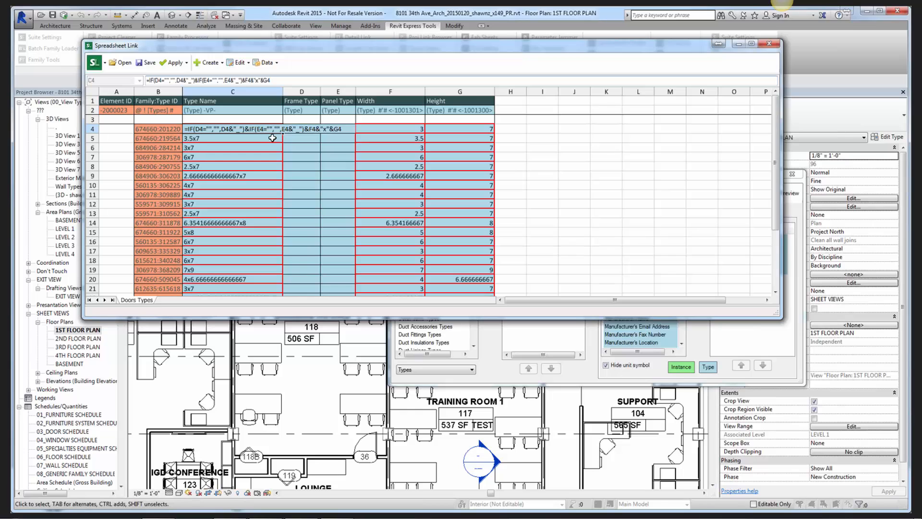
text(*12)
text(*12)
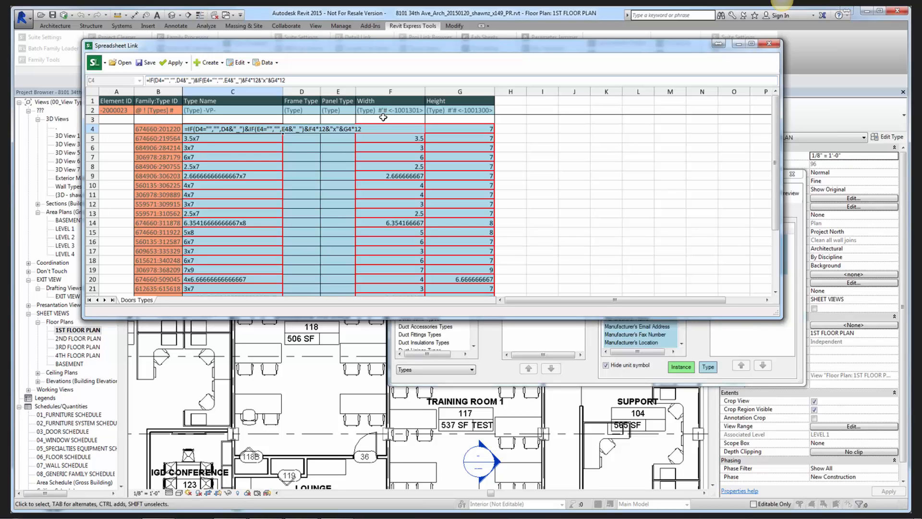
key(Return)
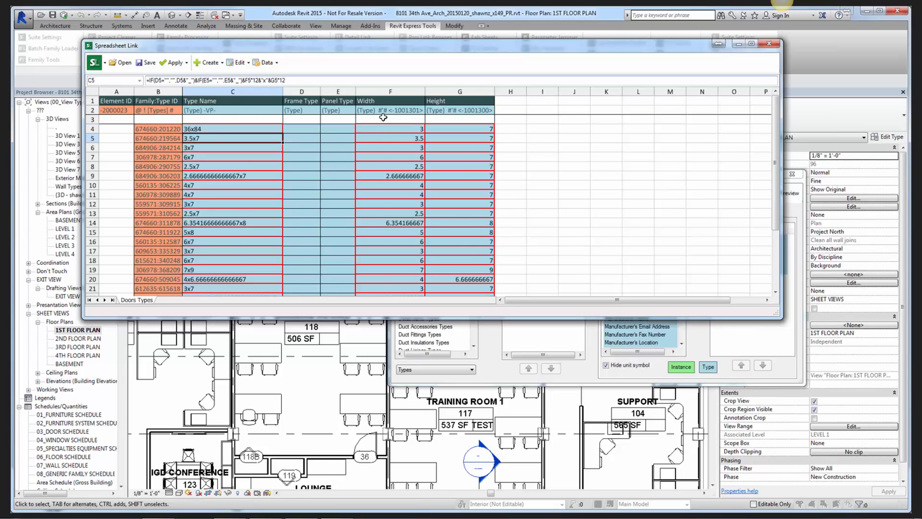
Step: Review the generated type names down to the HM-00 rows and examine the individual parts of the formula in C4
click(193, 129)
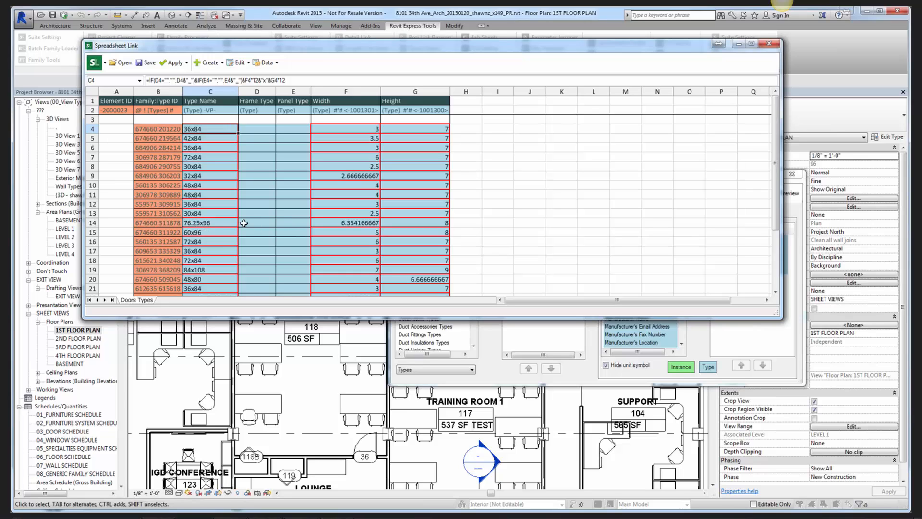
scroll(224, 246, down, 5)
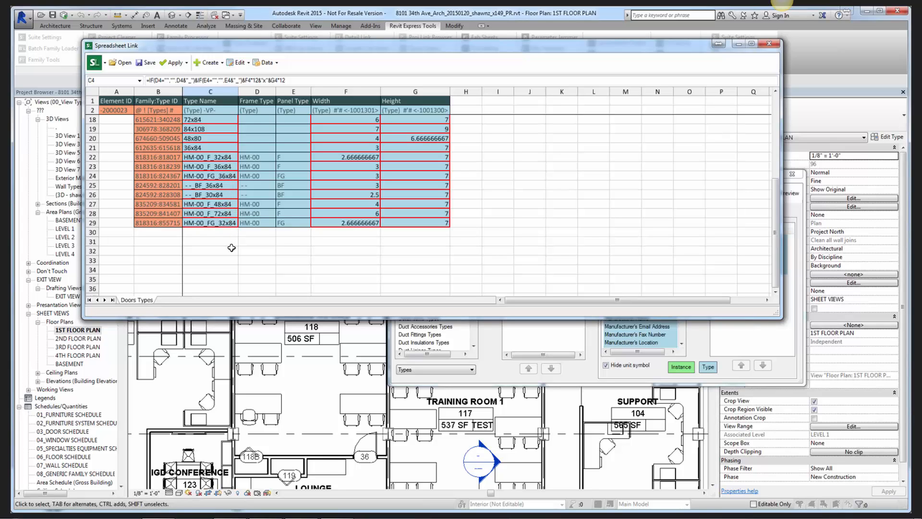
scroll(231, 248, up, 5)
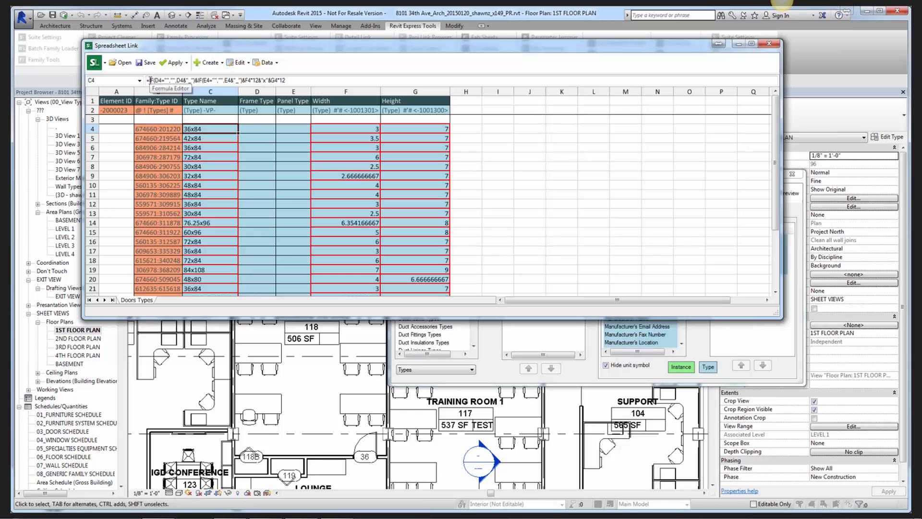
drag(155, 81, 194, 81)
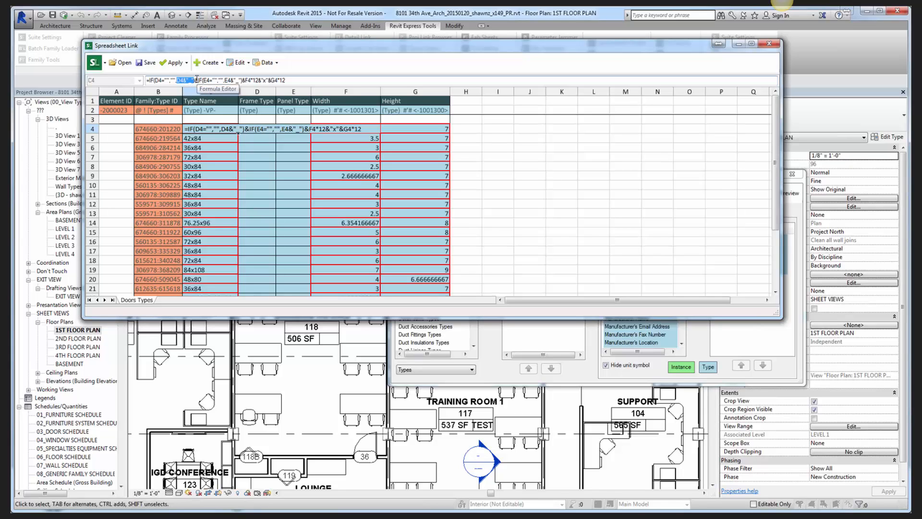
drag(195, 80, 198, 81)
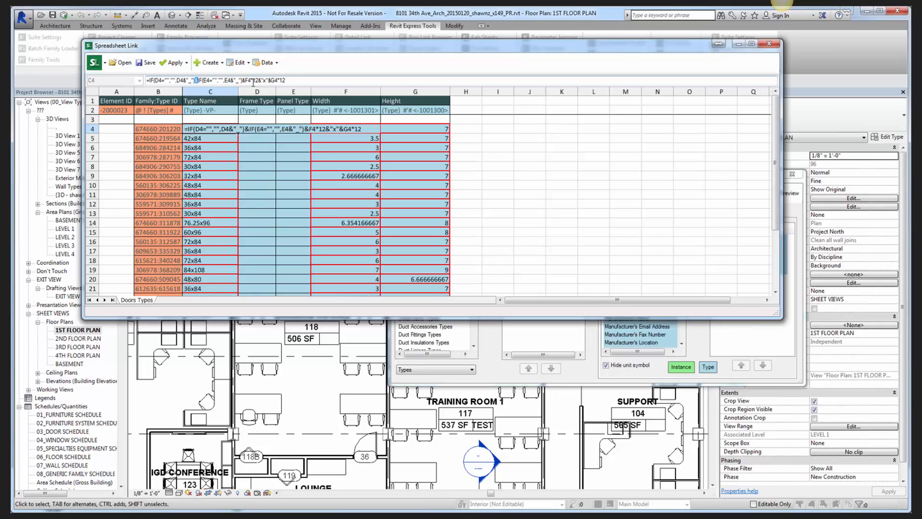
drag(244, 80, 259, 80)
drag(228, 80, 239, 80)
click(303, 80)
key(Return)
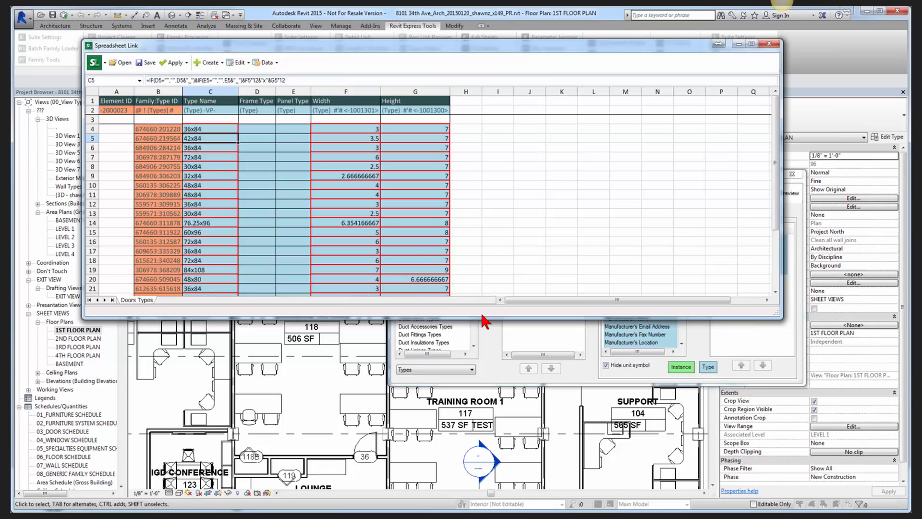
Step: Save the Spreadsheet Link settings to a file named Door Type Names on the Desktop
click(493, 335)
click(562, 202)
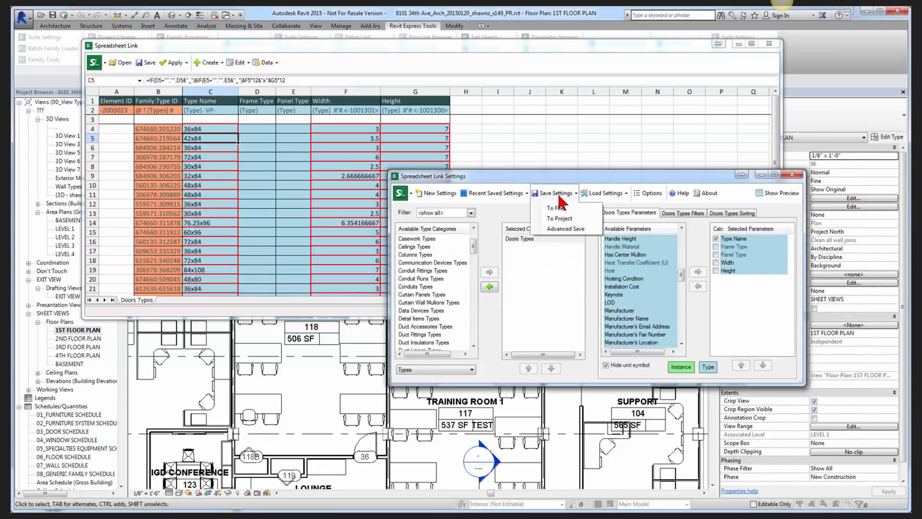
click(562, 211)
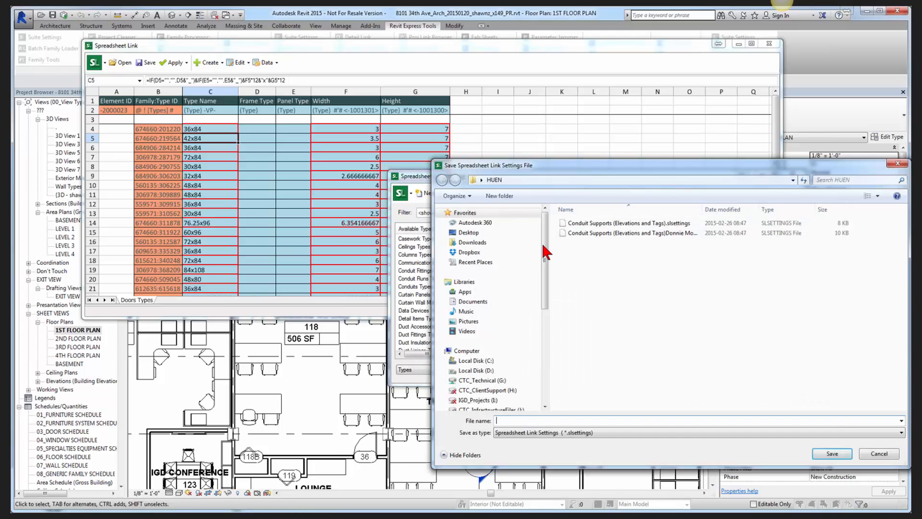
click(468, 233)
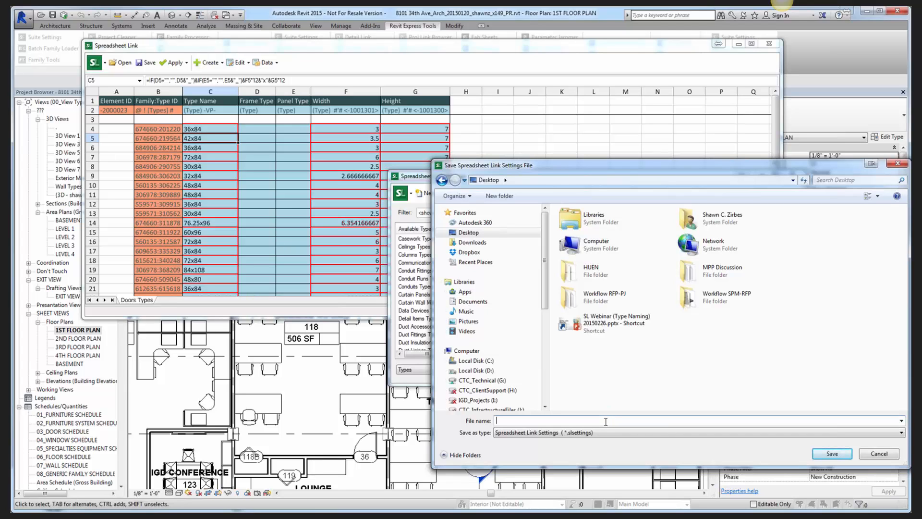
text(Door Type Names)
click(826, 456)
click(516, 273)
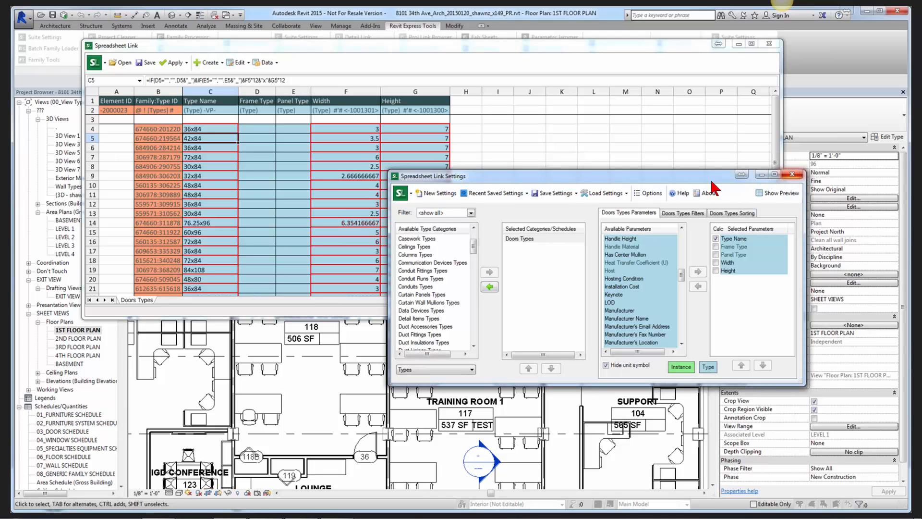
Step: Look at the worksheet apply options and close Spreadsheet Link without saving the settings again
click(791, 174)
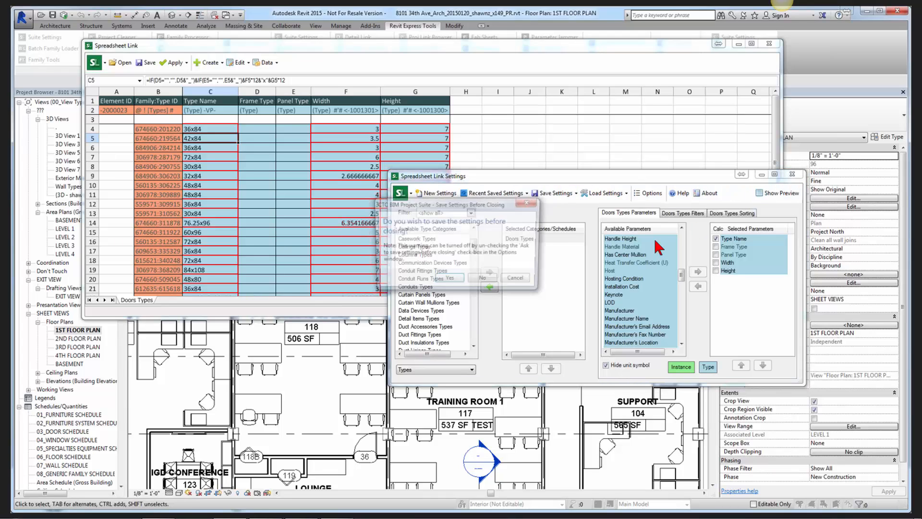
click(518, 280)
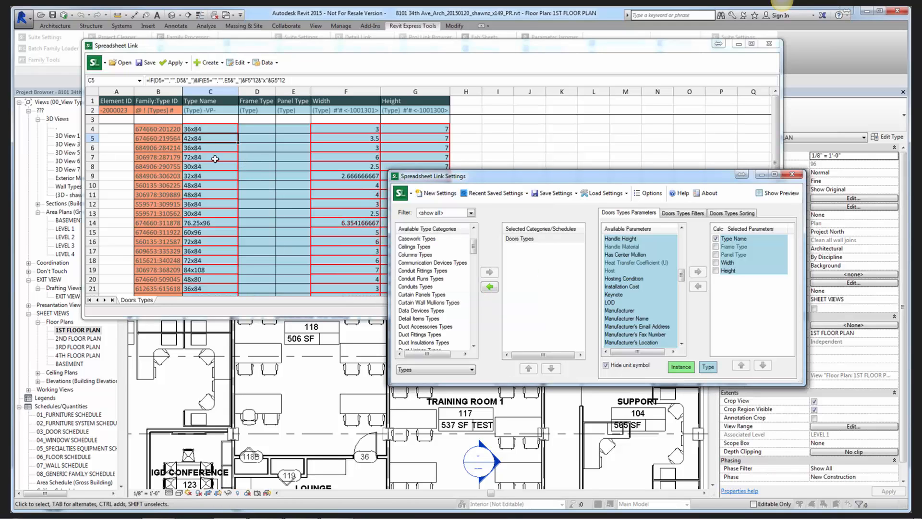
click(186, 62)
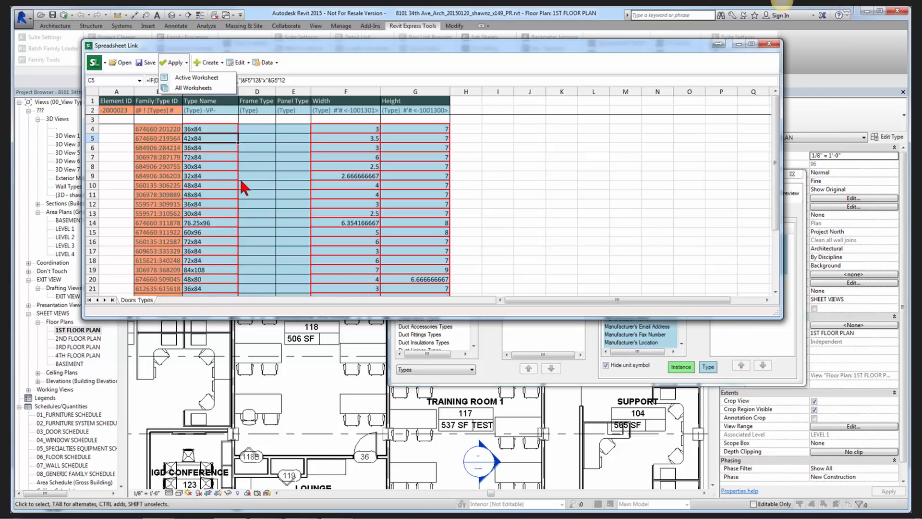
click(797, 203)
click(792, 175)
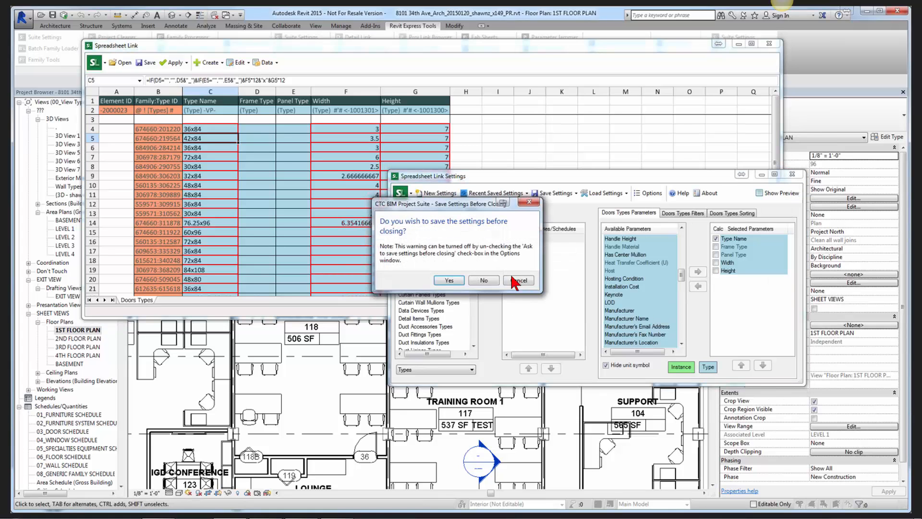
click(486, 281)
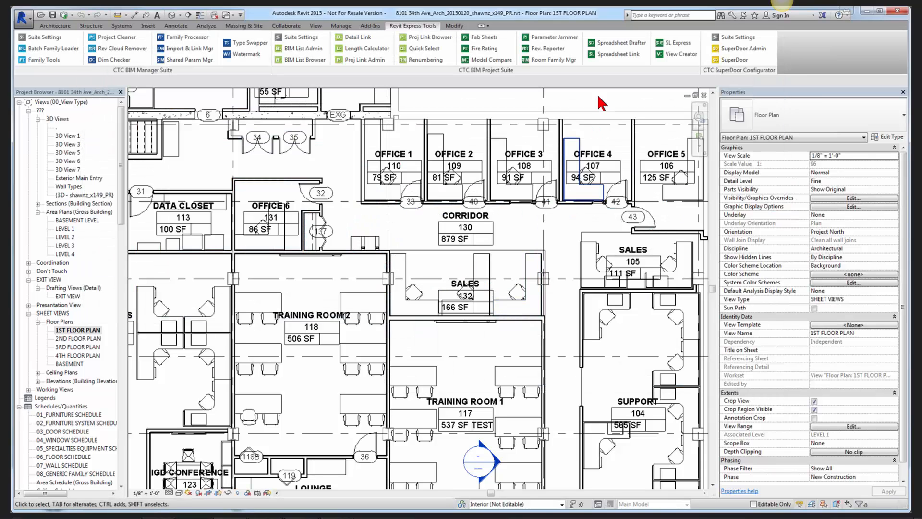
Step: Load Door Type Names.slsettings from the Desktop in Spreadsheet Link Express and apply its settings to the project
click(676, 44)
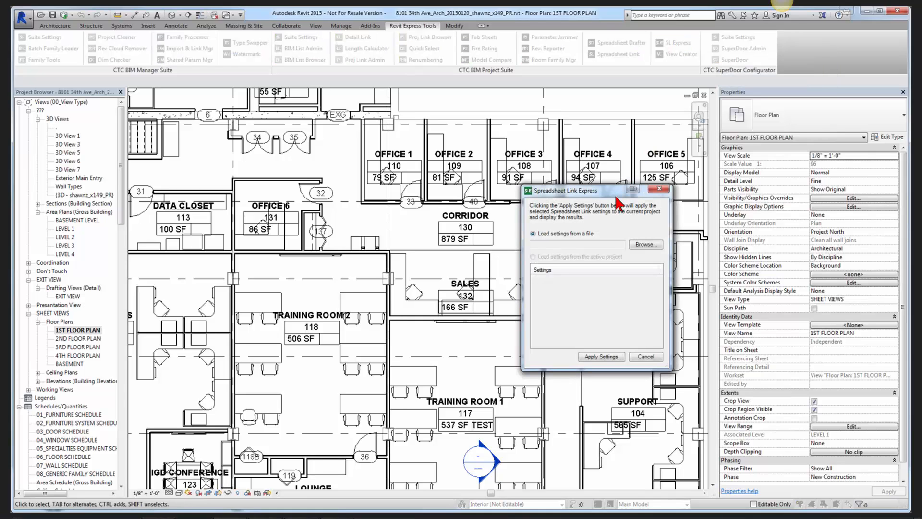
drag(620, 194, 496, 156)
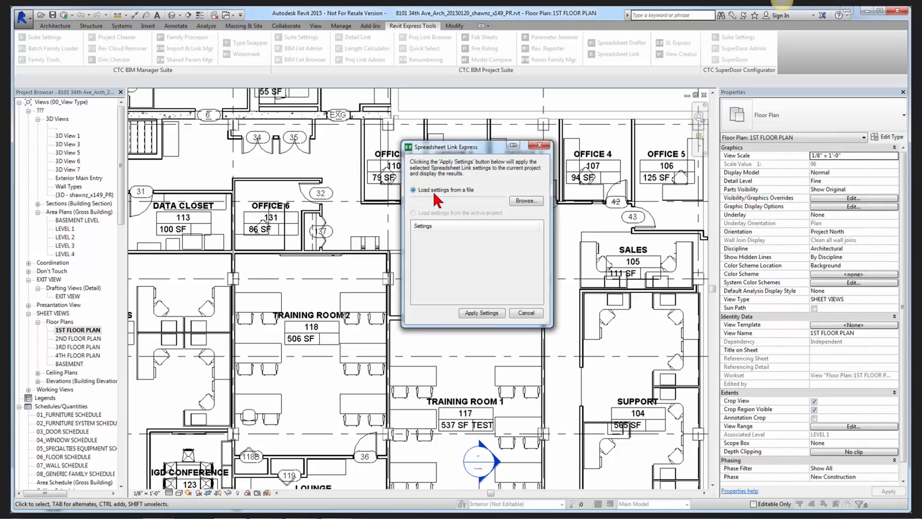
click(524, 201)
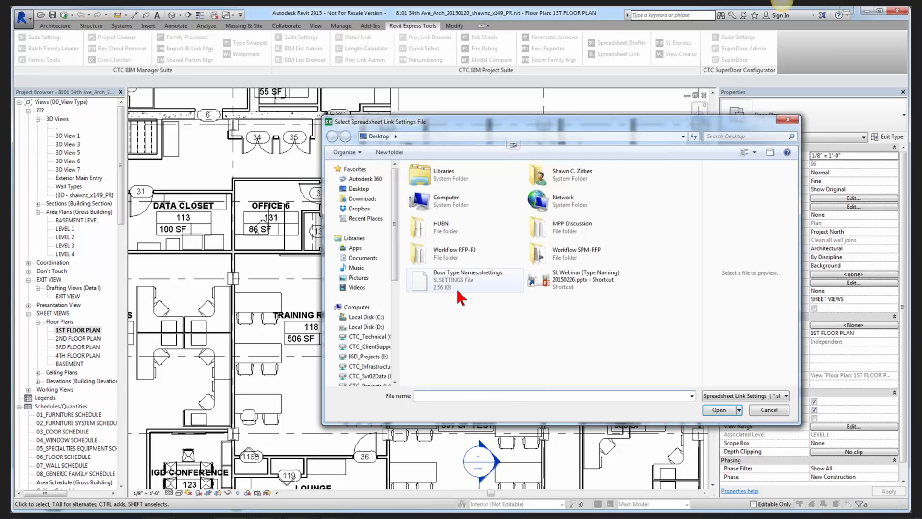
click(457, 290)
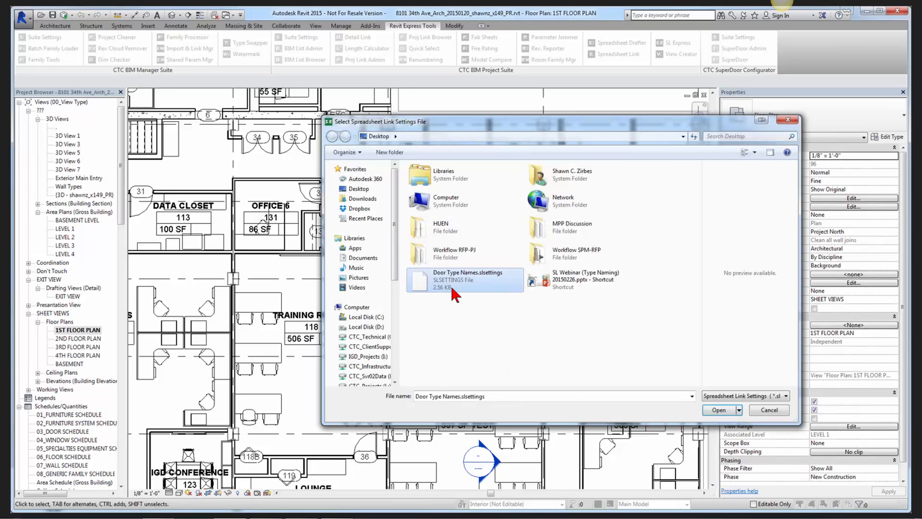
click(719, 409)
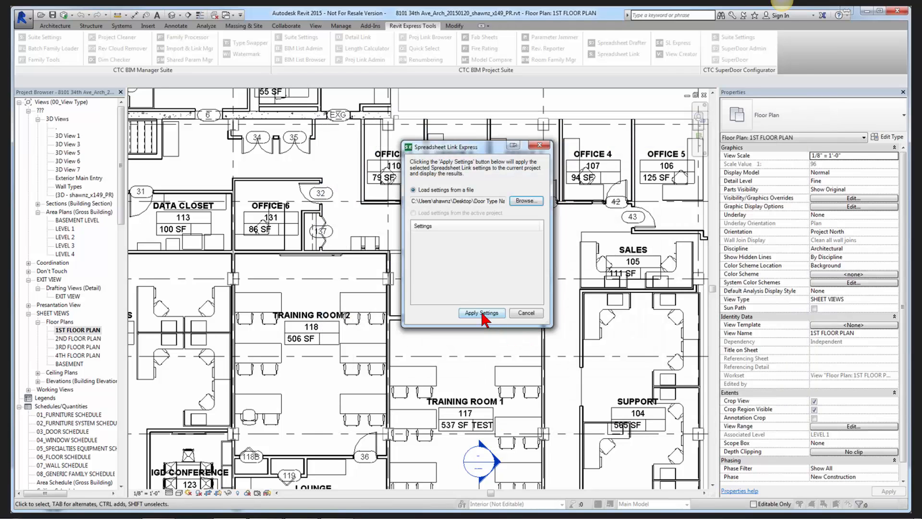
click(482, 313)
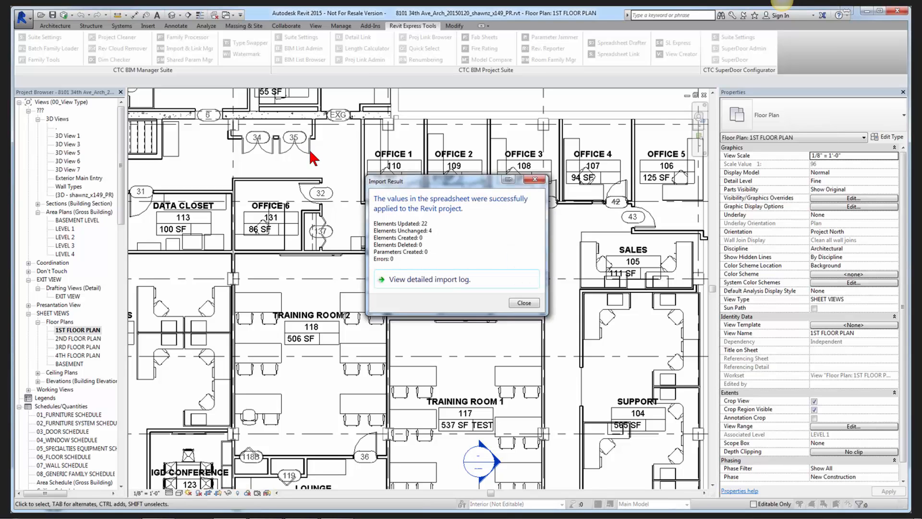
Step: Close the import result and select the Office 3 door, tag 41, in the floor plan to check its type name
drag(444, 182, 431, 145)
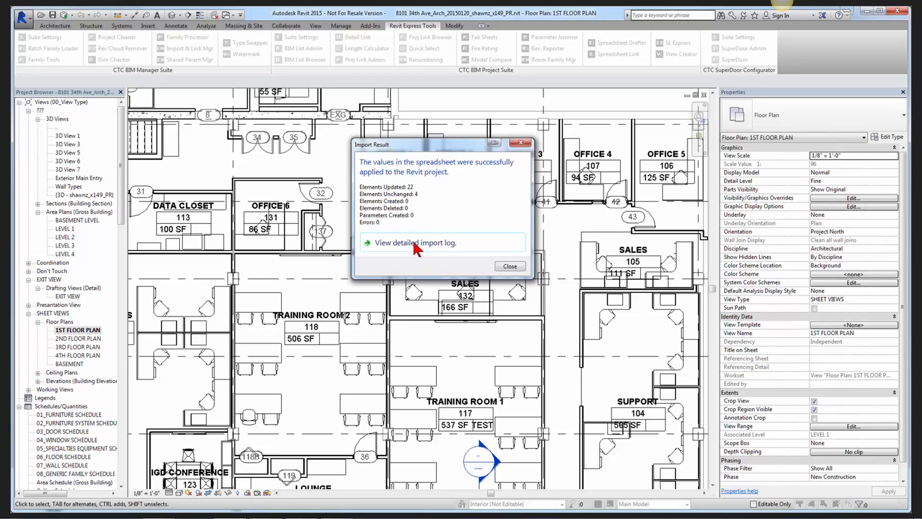
click(515, 269)
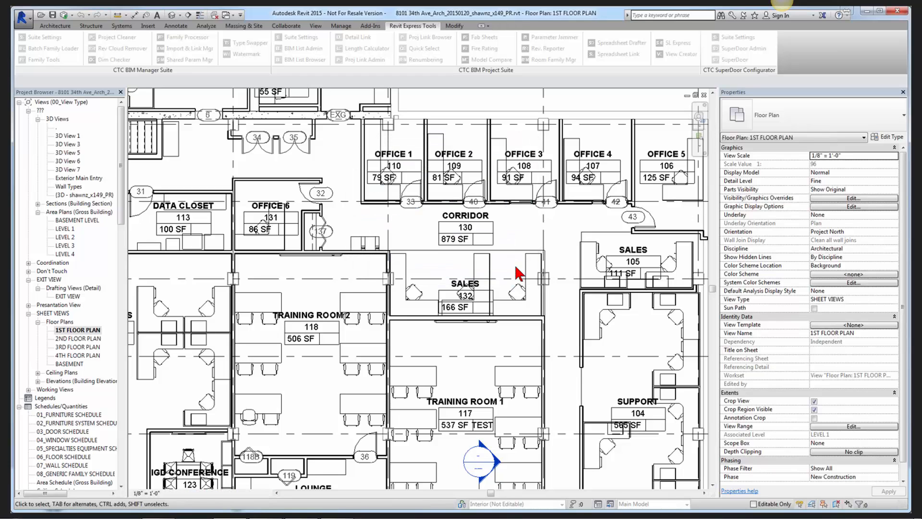
click(557, 195)
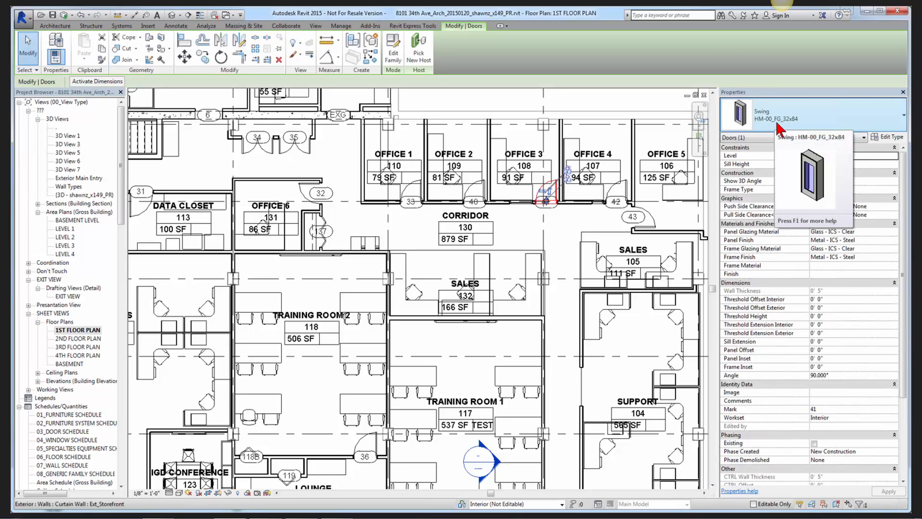
Step: Check the type properties of the selected door 41 and the type names of doors 35, 4 and 30
click(887, 138)
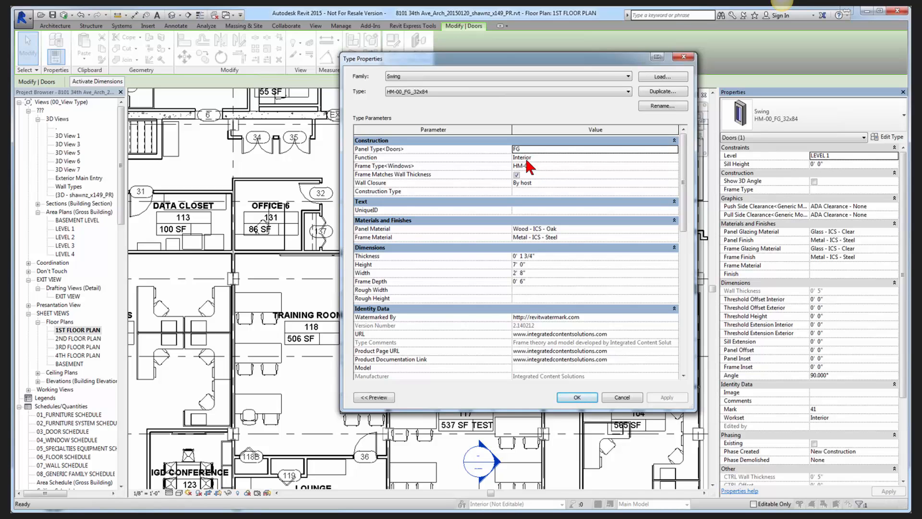
click(624, 396)
click(310, 158)
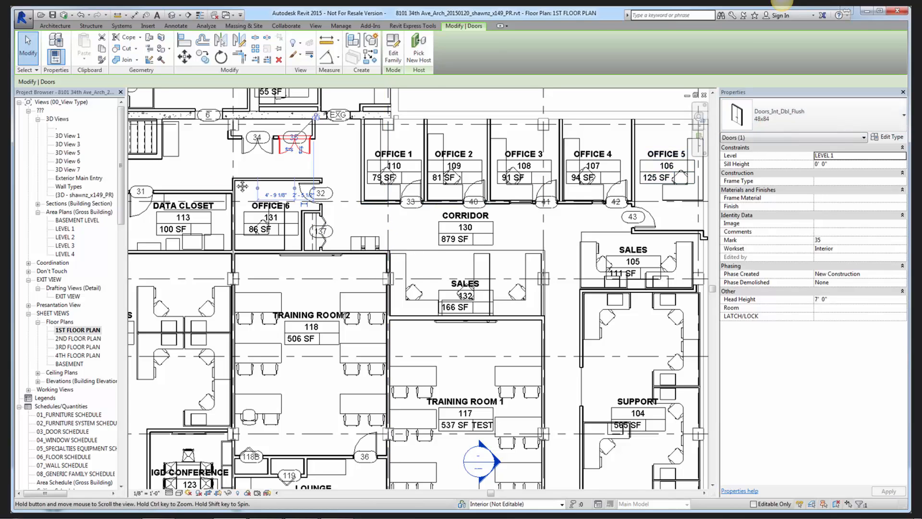
middle_drag(380, 201, 600, 228)
click(235, 206)
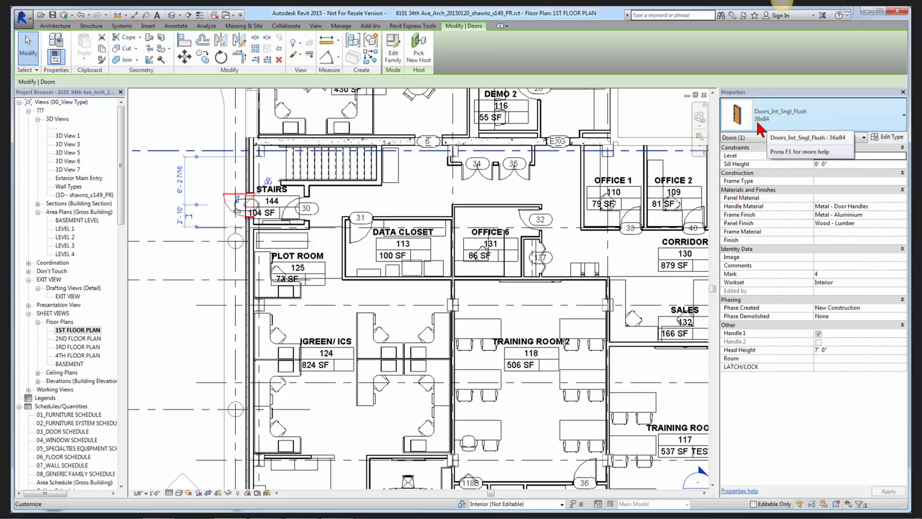
click(303, 205)
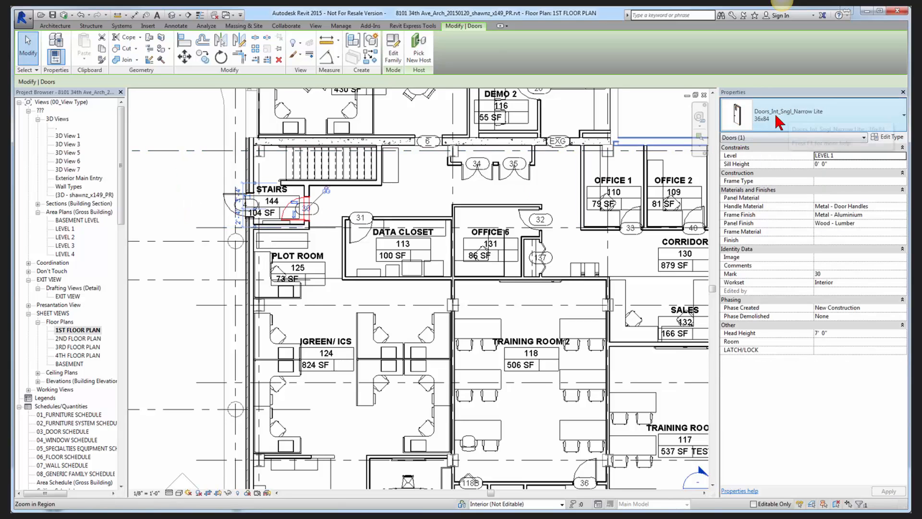
click(410, 194)
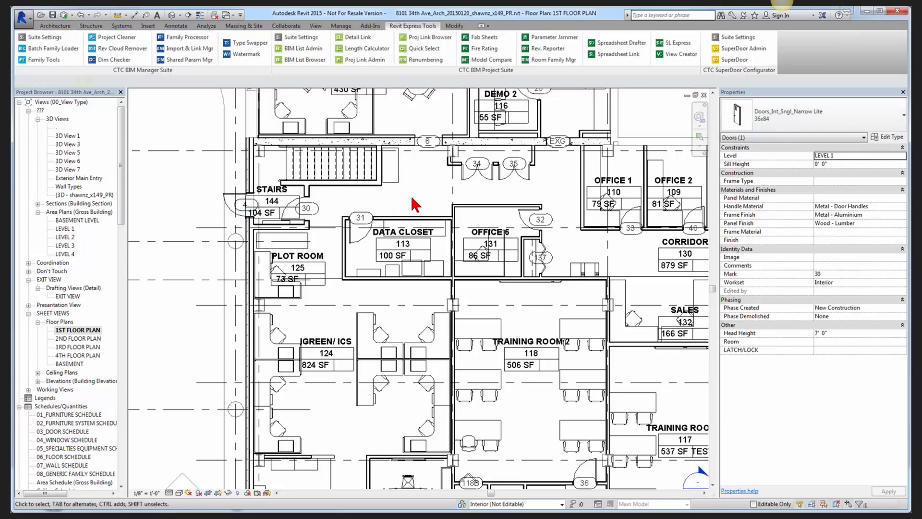
scroll(415, 198, down, 1)
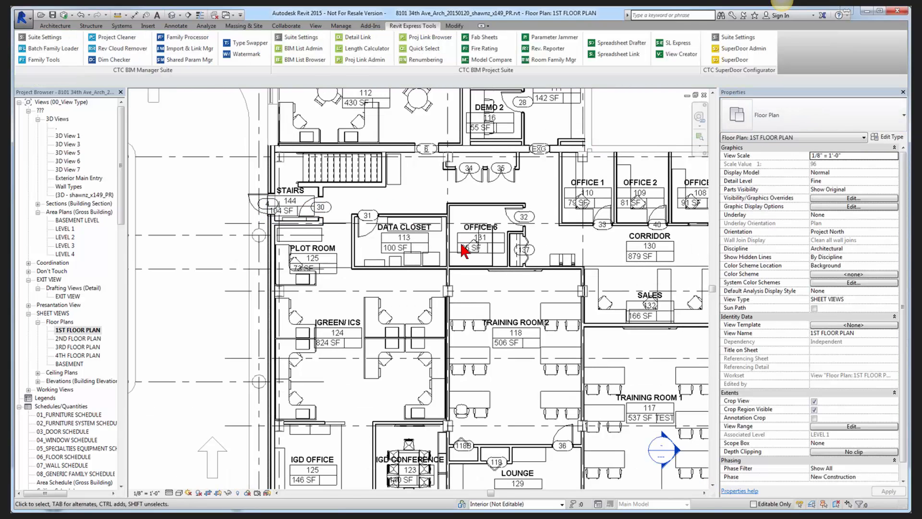
scroll(464, 247, down, 3)
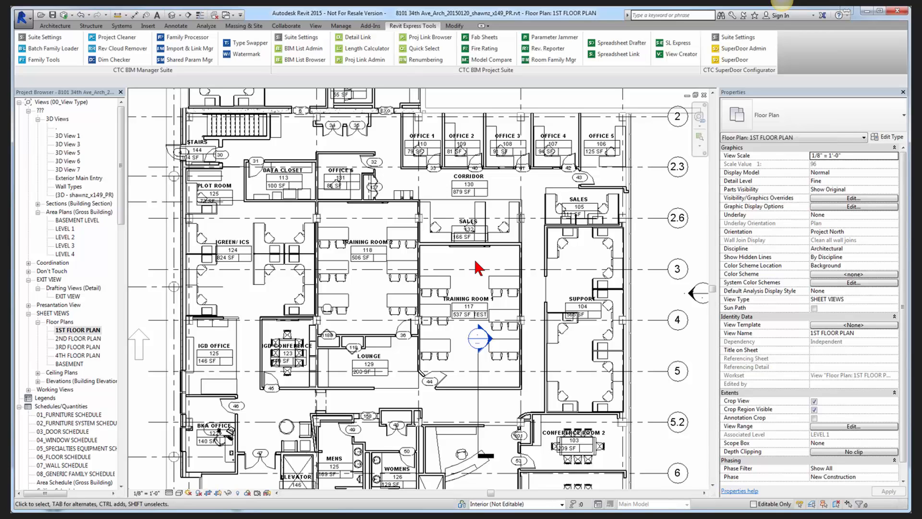
right_click(640, 54)
click(615, 69)
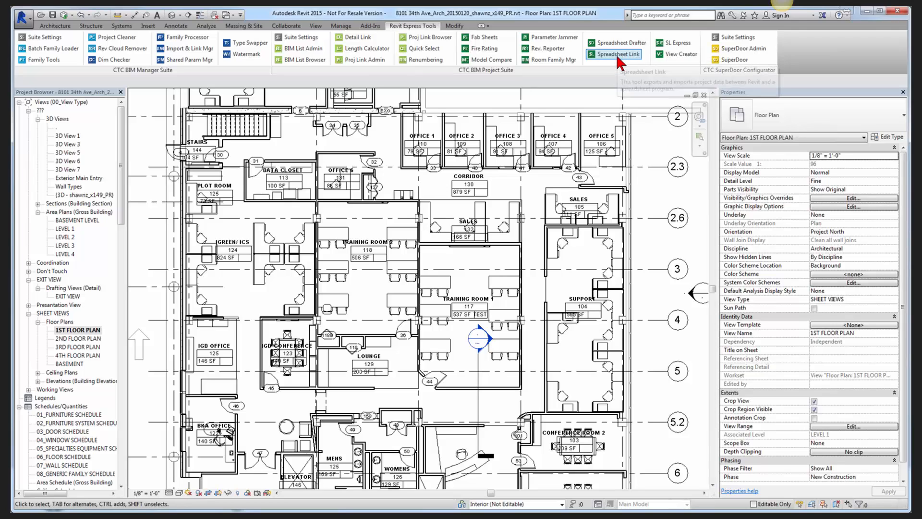
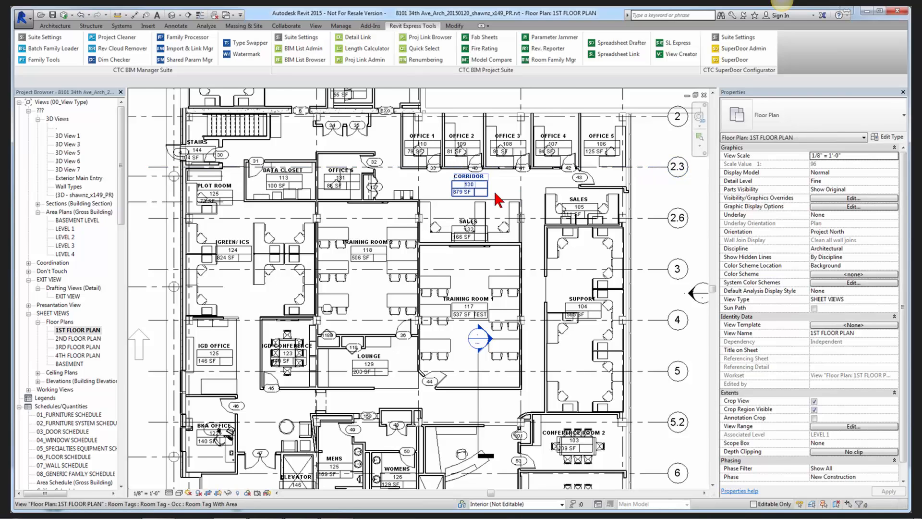
scroll(493, 189, down, 2)
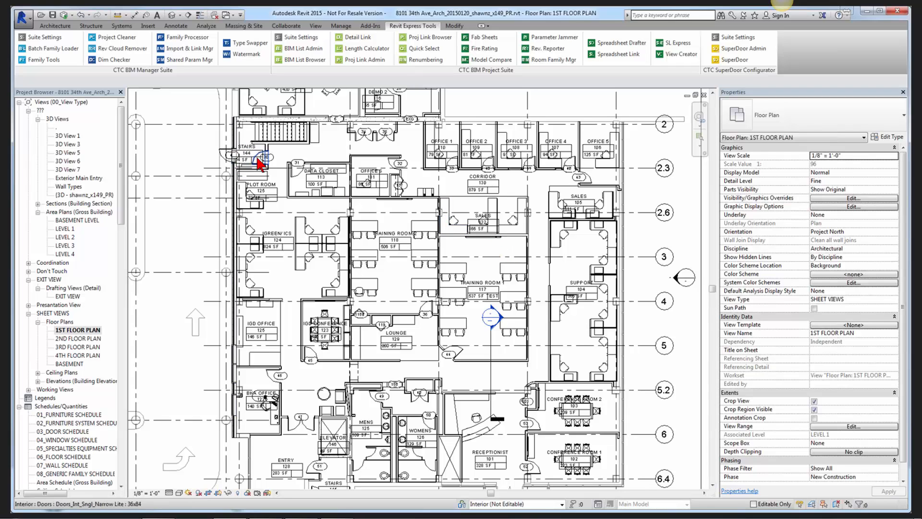
Step: Switch to the 01-Conduit Plan view of the electrical project and examine the hanger tags around grids 3 and 3.7
click(215, 16)
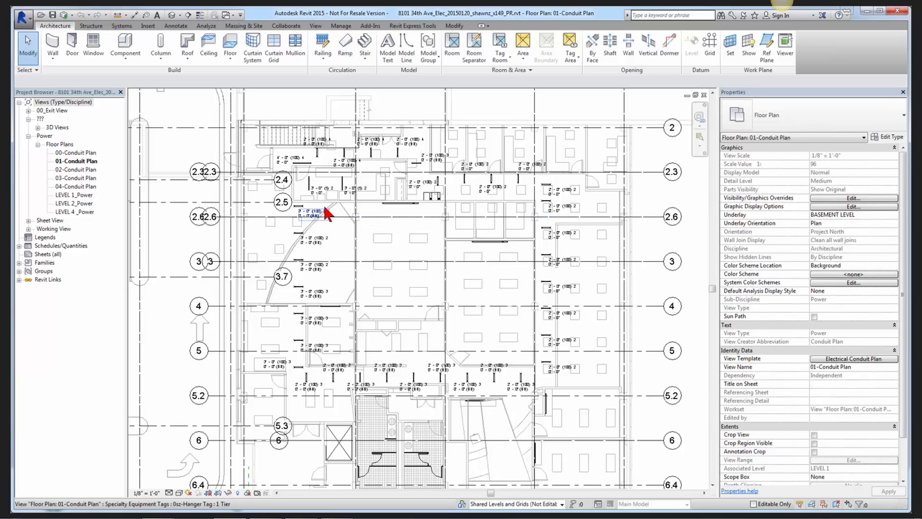
scroll(317, 221, up, 1)
scroll(296, 238, up, 1)
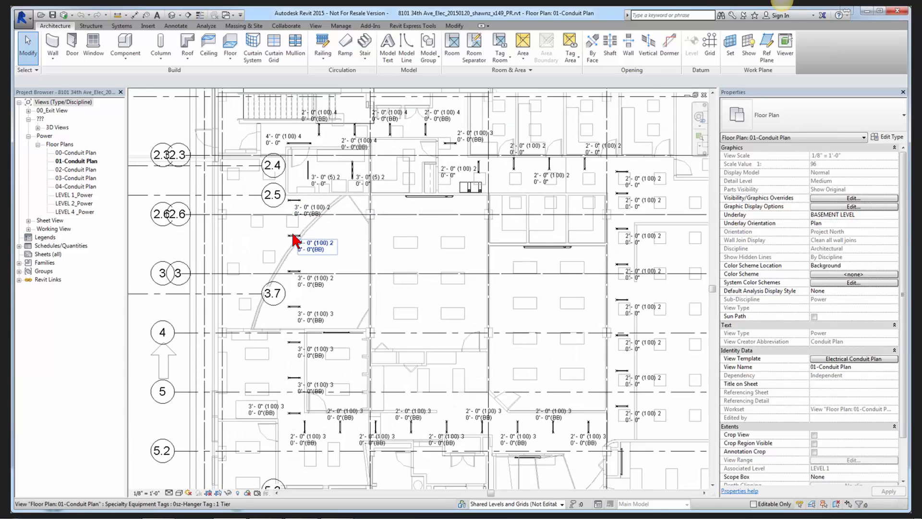
scroll(296, 238, up, 1)
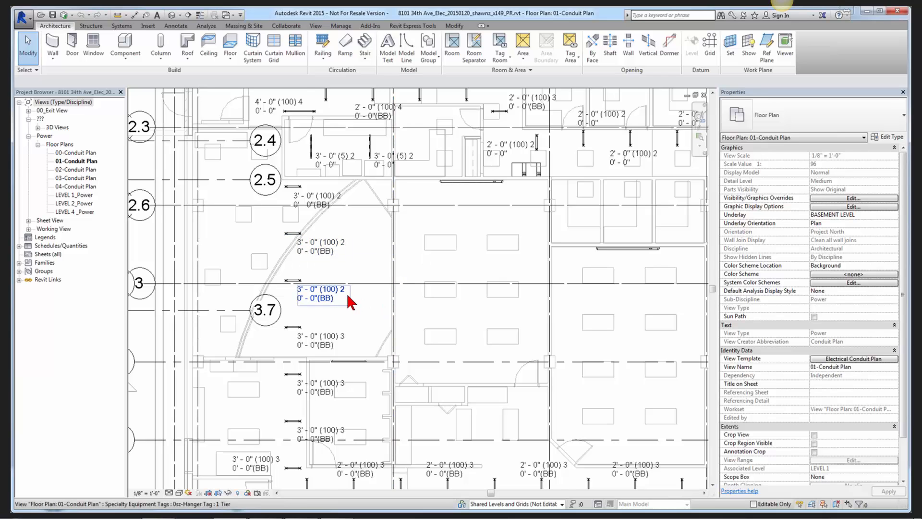
scroll(352, 301, up, 3)
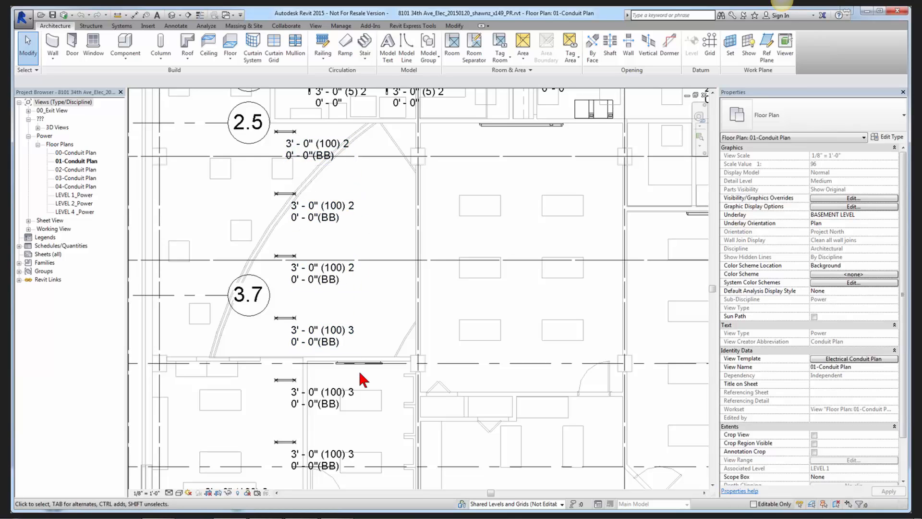
Step: Look over the hanger tags across the rest of the 01-Conduit Plan
scroll(359, 372, down, 1)
middle_drag(366, 377, 344, 236)
scroll(443, 333, down, 1)
middle_drag(425, 314, 221, 246)
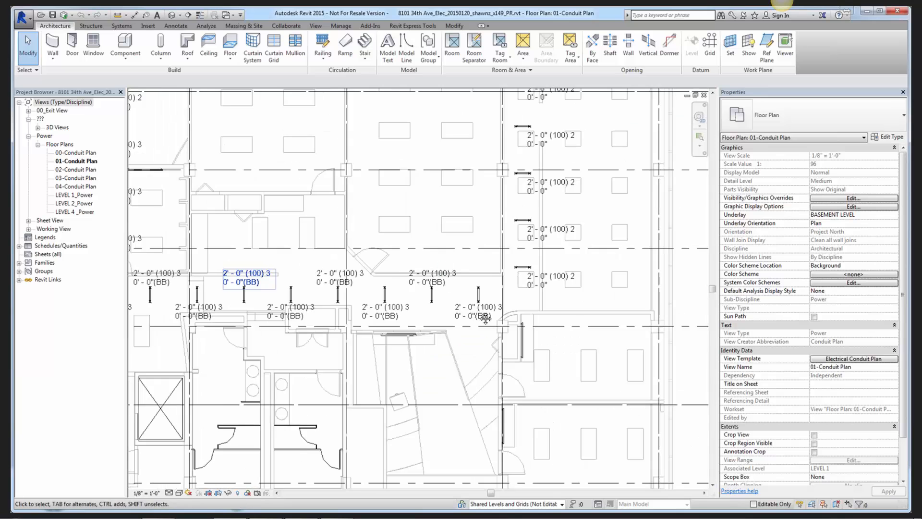
middle_drag(512, 290, 485, 319)
middle_drag(548, 203, 507, 432)
scroll(391, 238, up, 1)
middle_drag(424, 246, 540, 247)
middle_drag(412, 288, 483, 295)
middle_drag(401, 311, 427, 314)
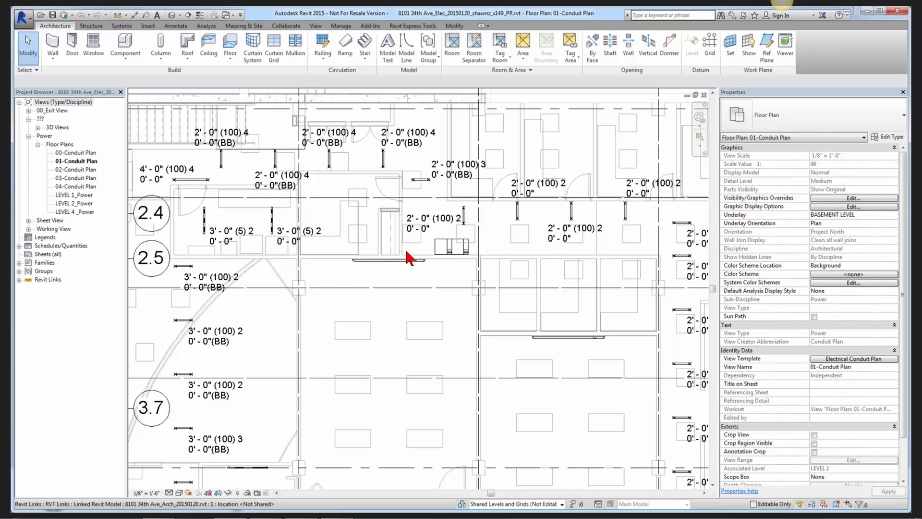
middle_drag(389, 309, 429, 296)
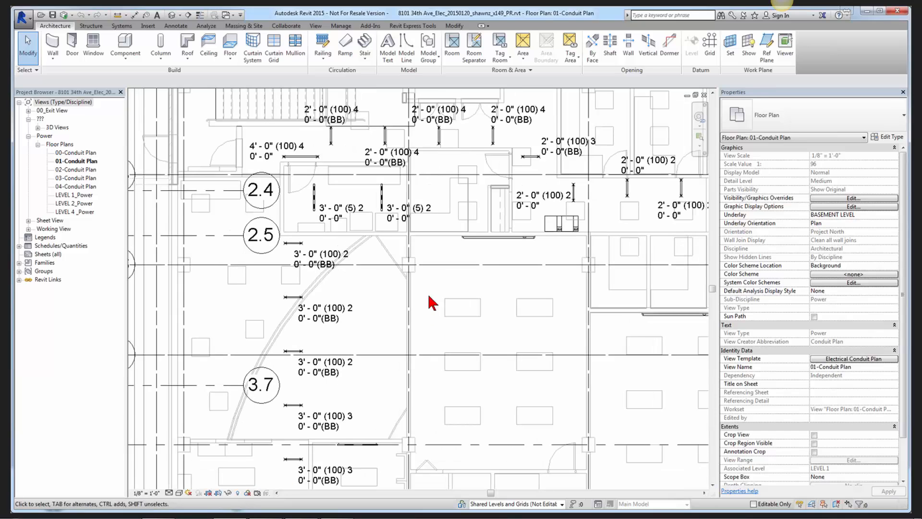
Step: Compare the instance properties of the Unistrut rack hanger near grid 2.5 and the concrete embedded bar hanger near grid 2.4
scroll(295, 248, up, 2)
scroll(294, 244, up, 2)
click(293, 243)
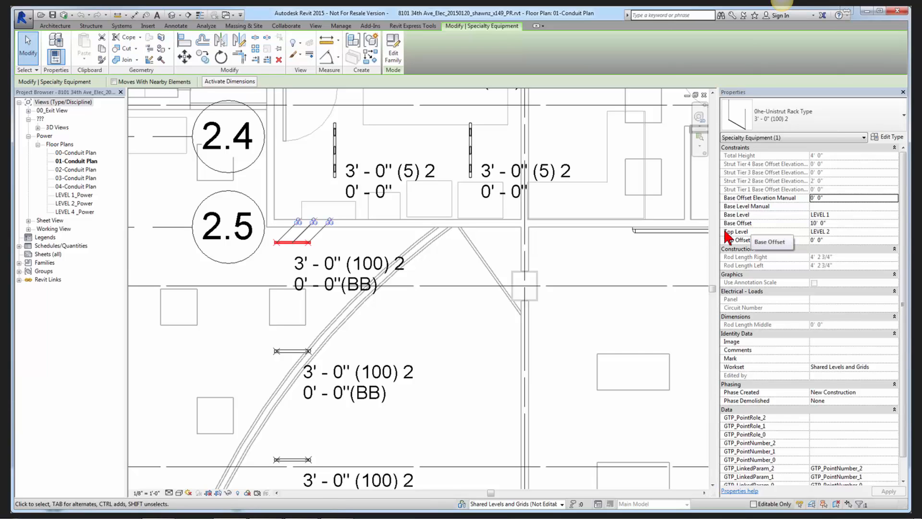
click(337, 144)
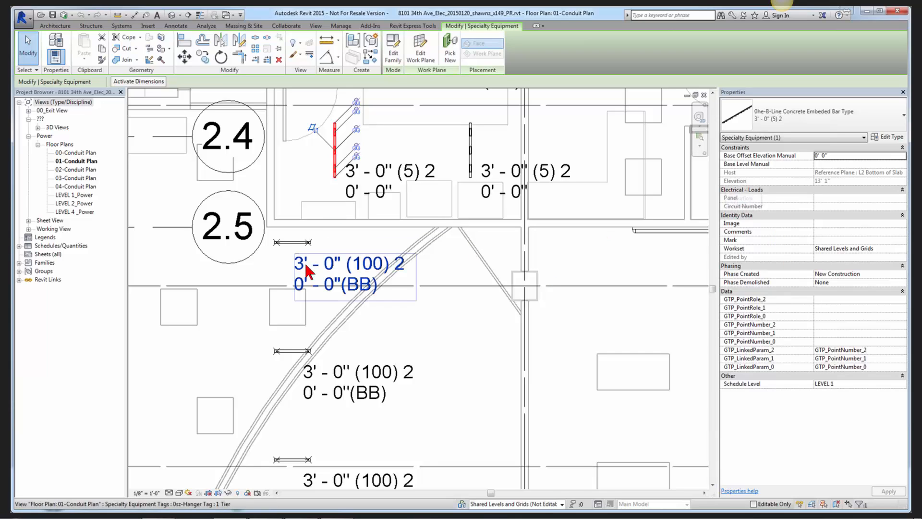
click(297, 244)
click(369, 251)
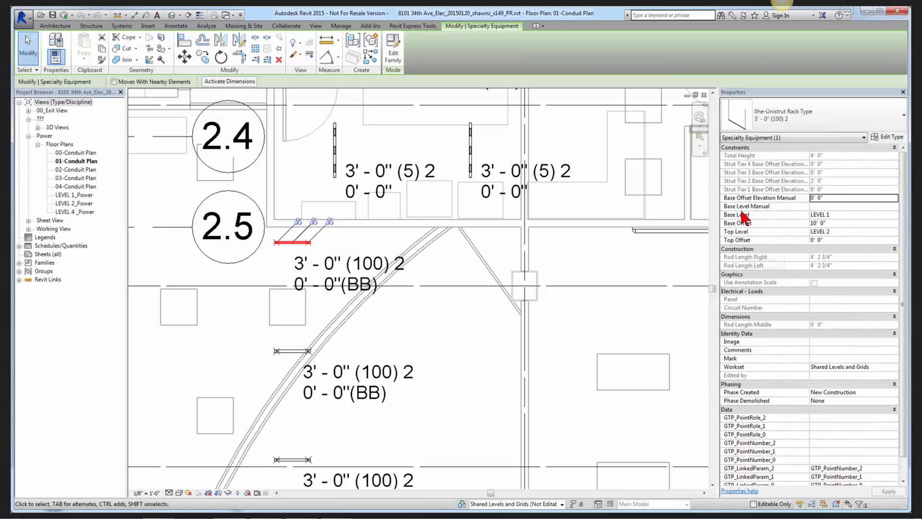
click(335, 151)
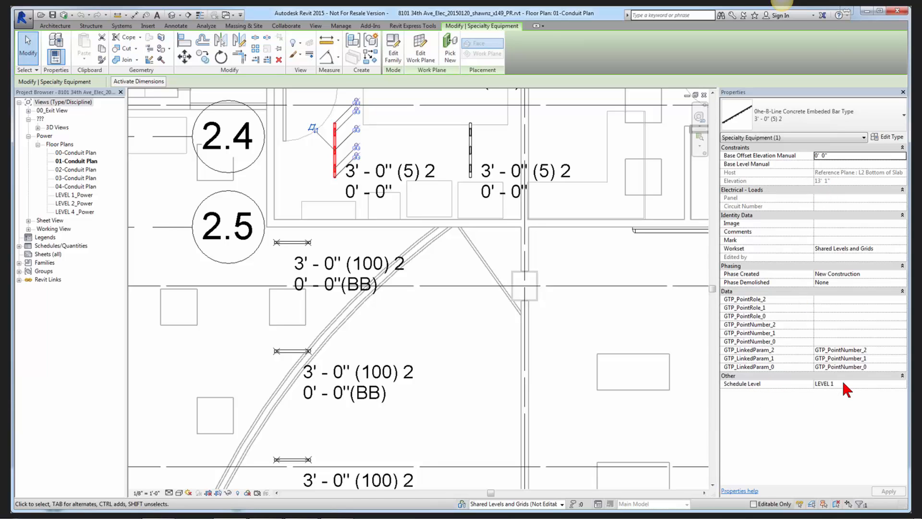
click(456, 333)
scroll(456, 333, down, 1)
middle_drag(456, 333, 409, 361)
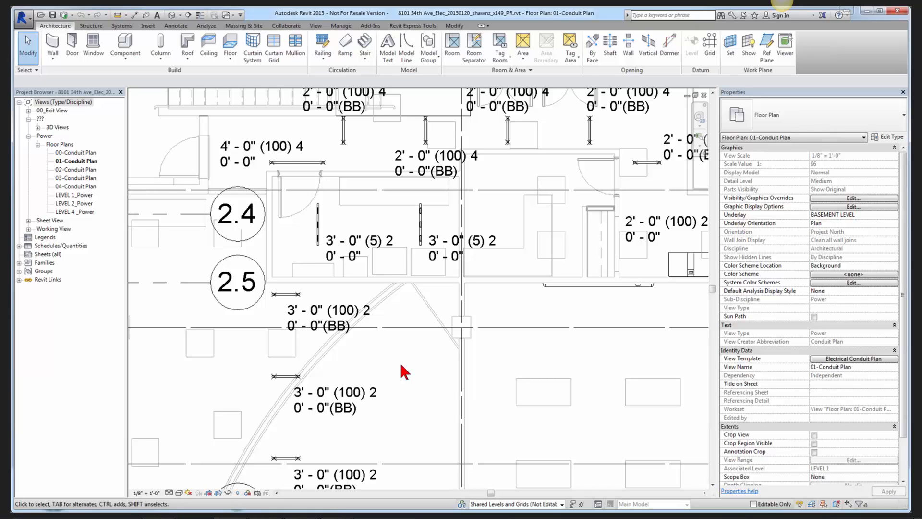
click(299, 294)
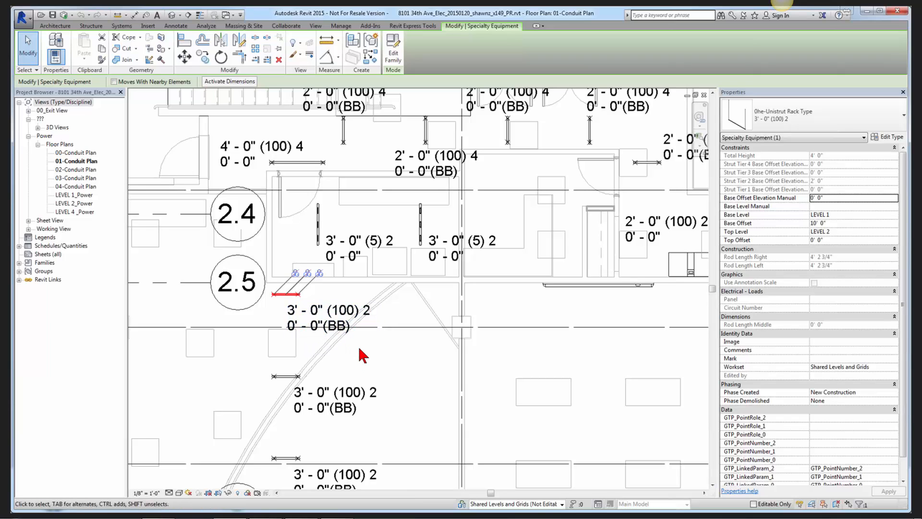
scroll(363, 355, up, 2)
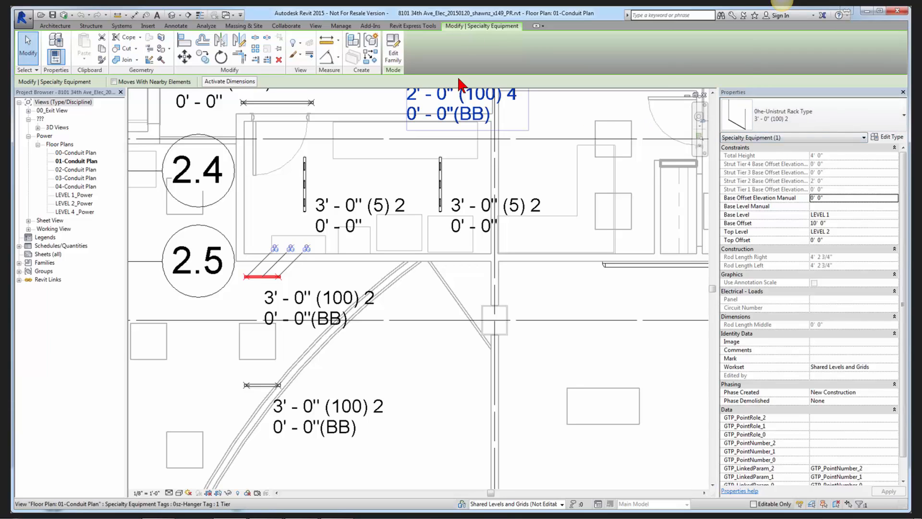
Step: Open Spreadsheet Link, load the saved specialty equipment settings from file, and close the message about categories not restored
click(412, 26)
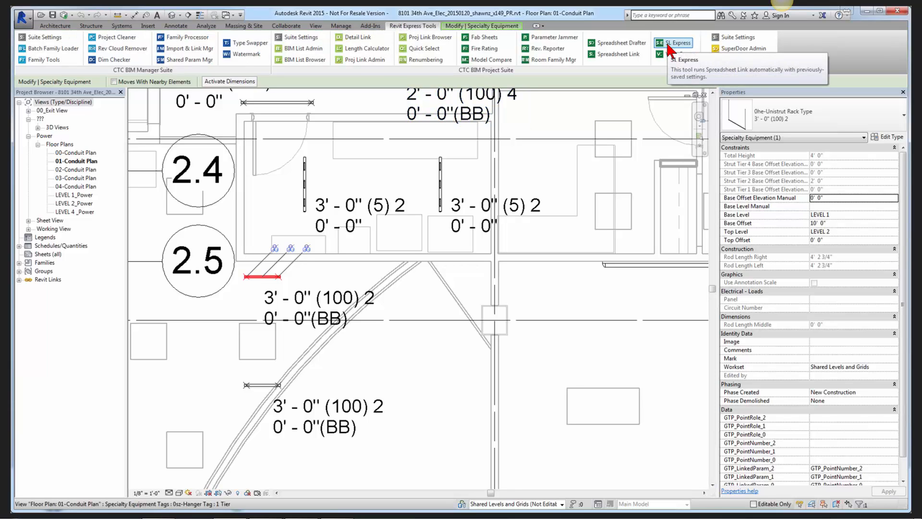
click(618, 55)
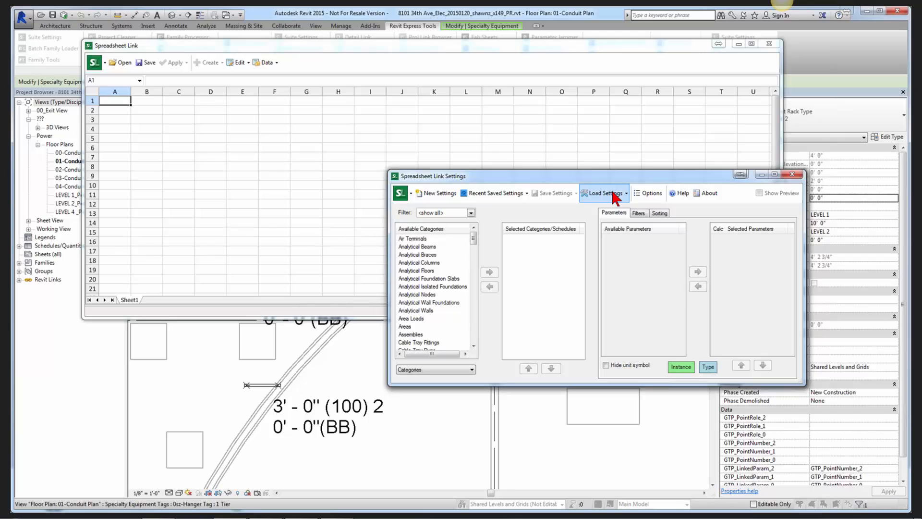
click(613, 197)
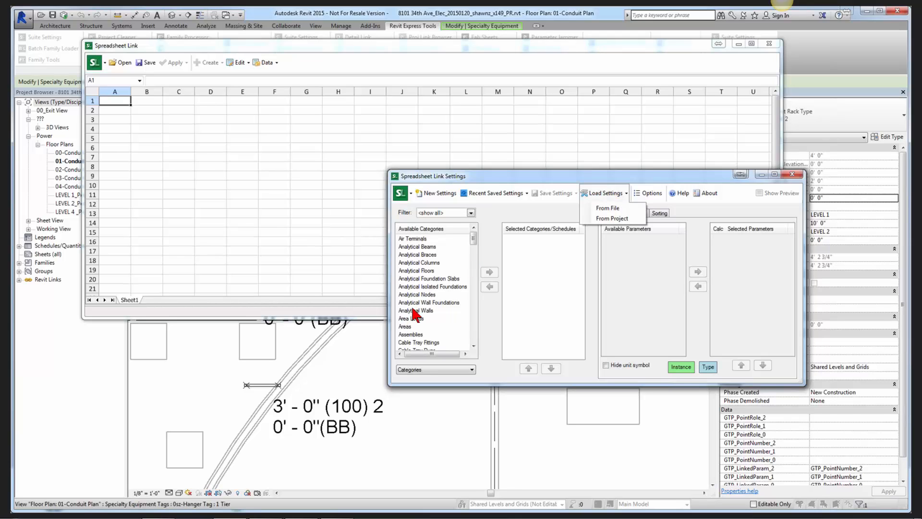
click(466, 374)
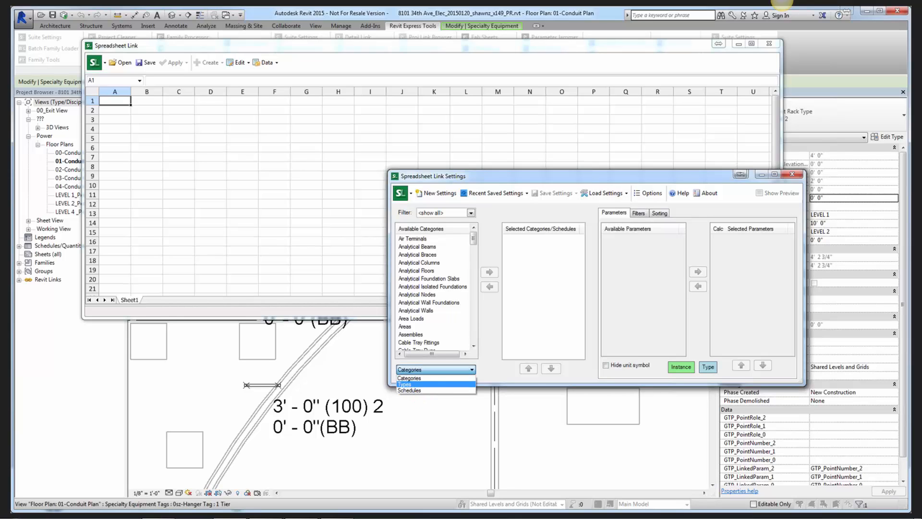
click(615, 194)
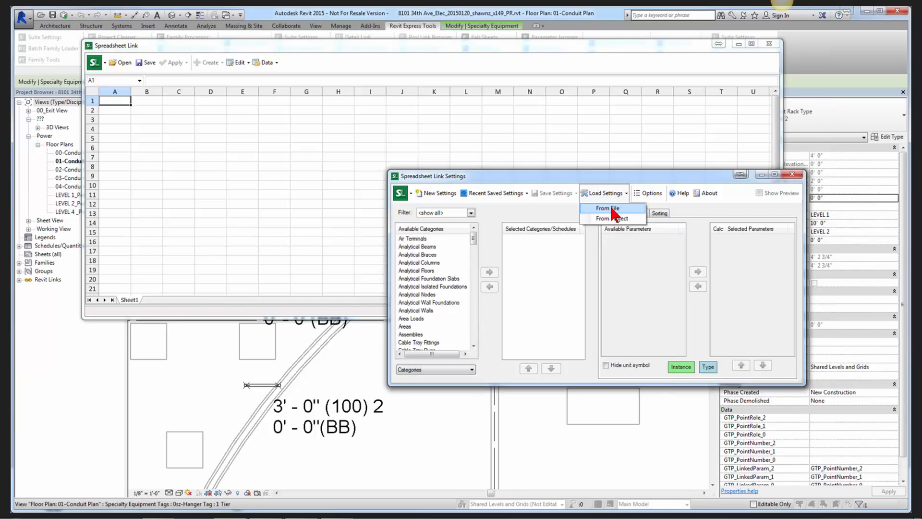
click(616, 205)
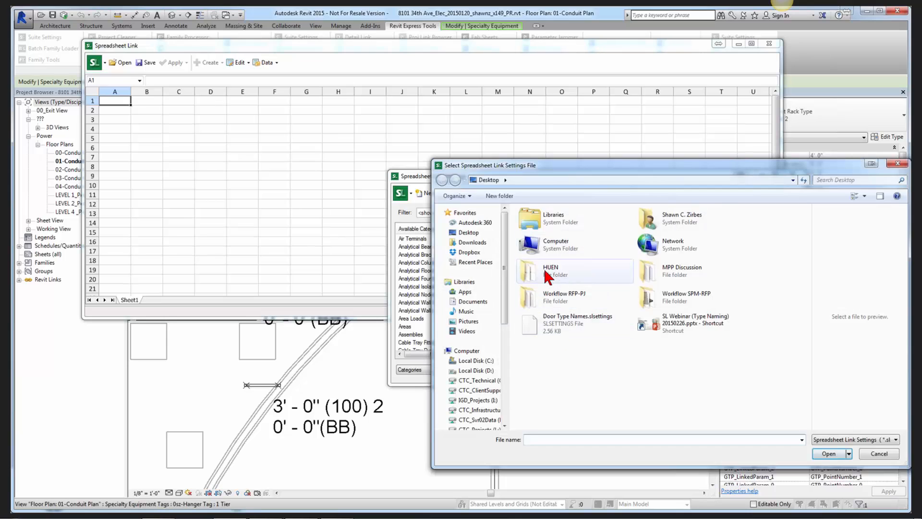
double_click(566, 225)
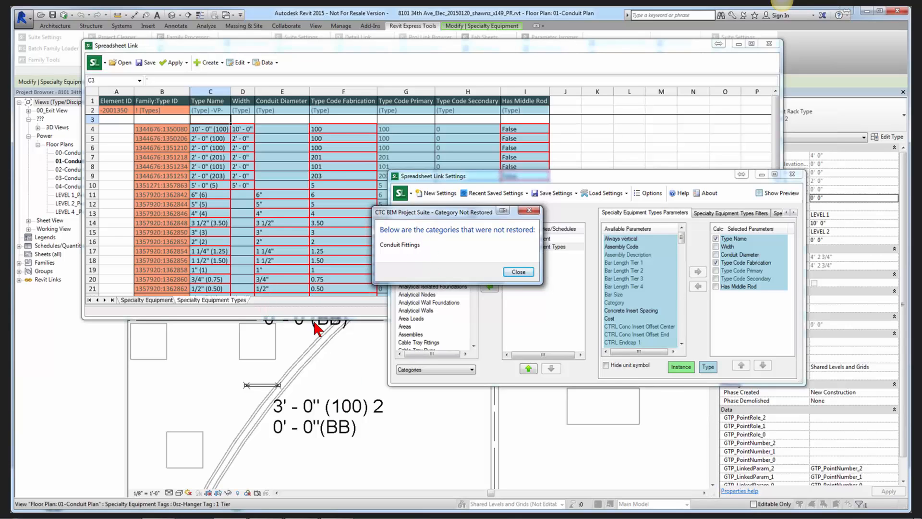
click(518, 271)
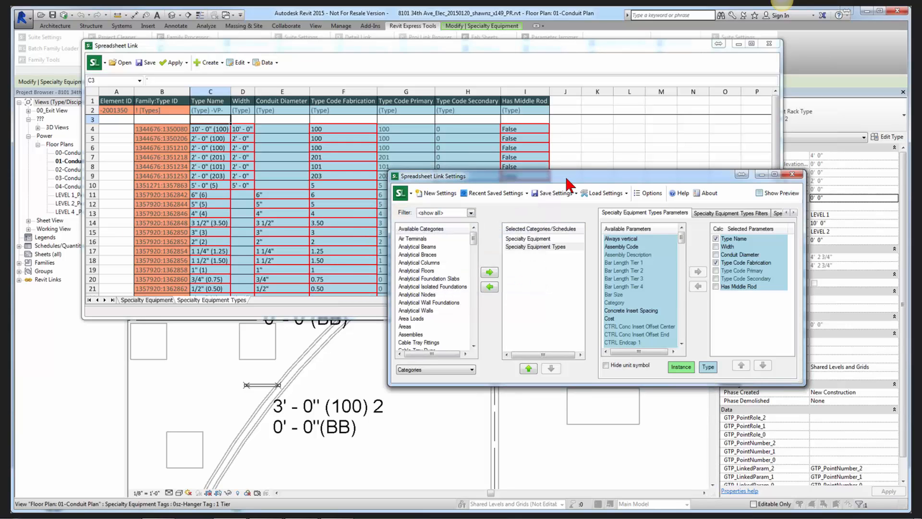
Step: Examine each part of the Type Name formula in cell C4, keeping the settings window clear of the worksheet
drag(567, 178, 680, 217)
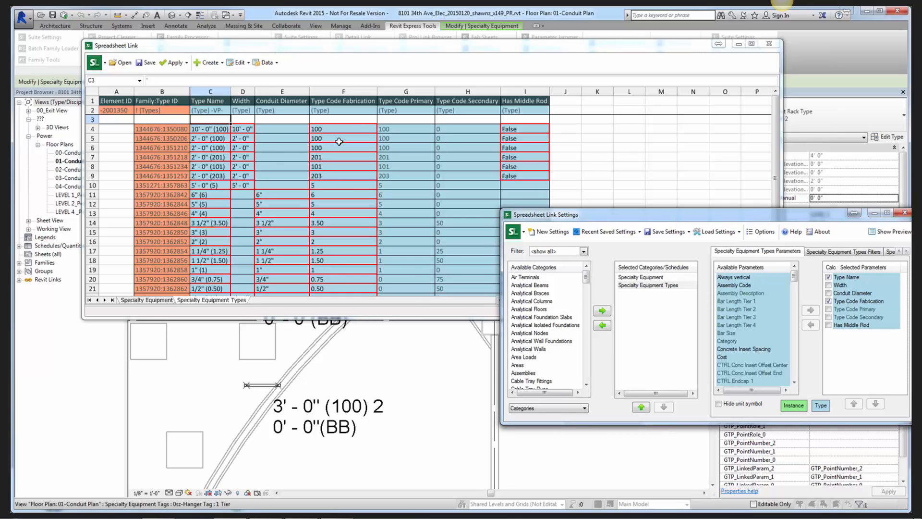
click(213, 130)
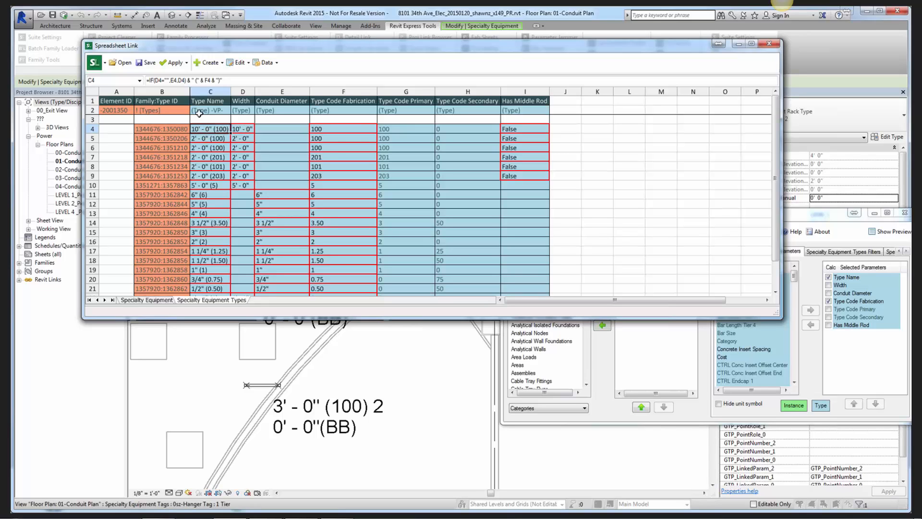
drag(187, 81, 191, 82)
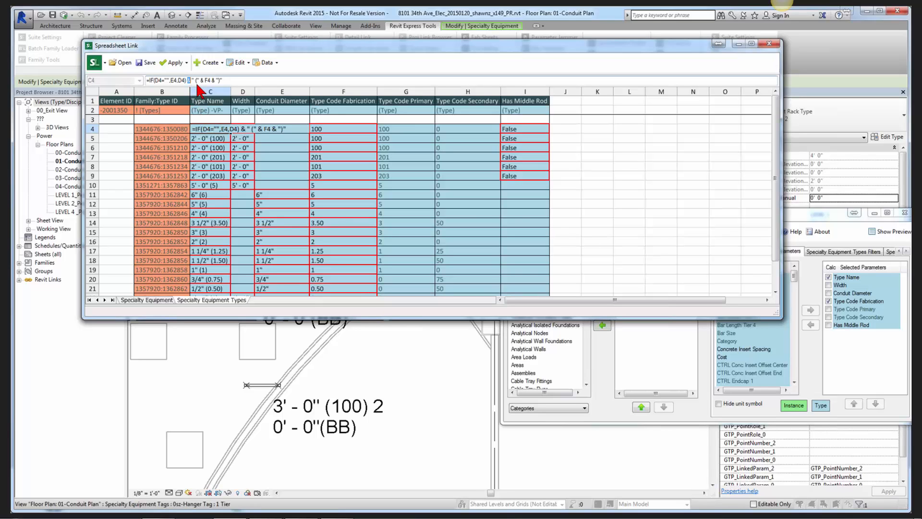
drag(192, 82, 200, 82)
drag(198, 82, 205, 81)
double_click(265, 129)
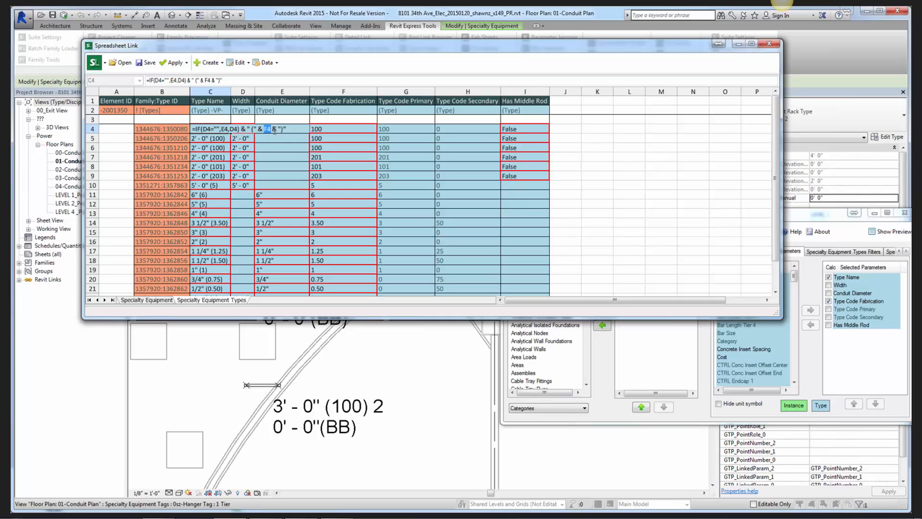
drag(277, 129, 287, 129)
key(Return)
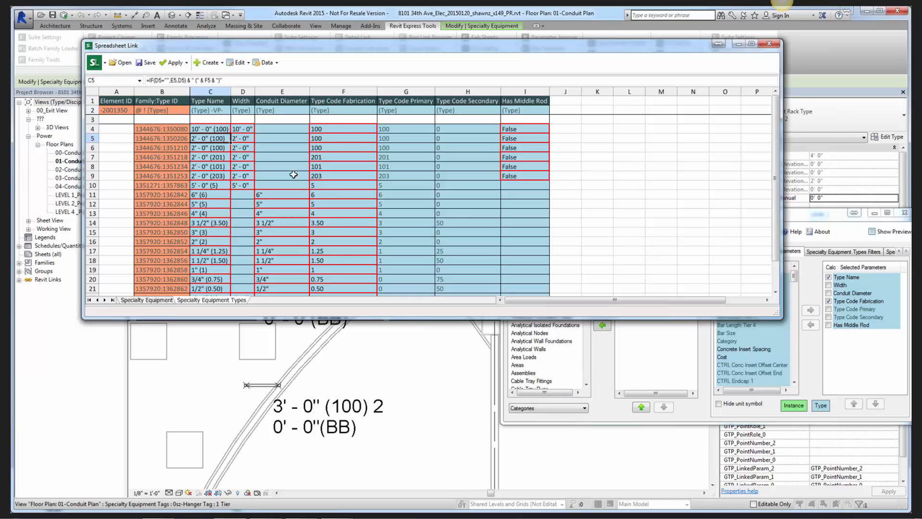
Step: Examine the Type Code Fabrication formula in cell F4 of the Specialty Equipment Types worksheet
click(342, 131)
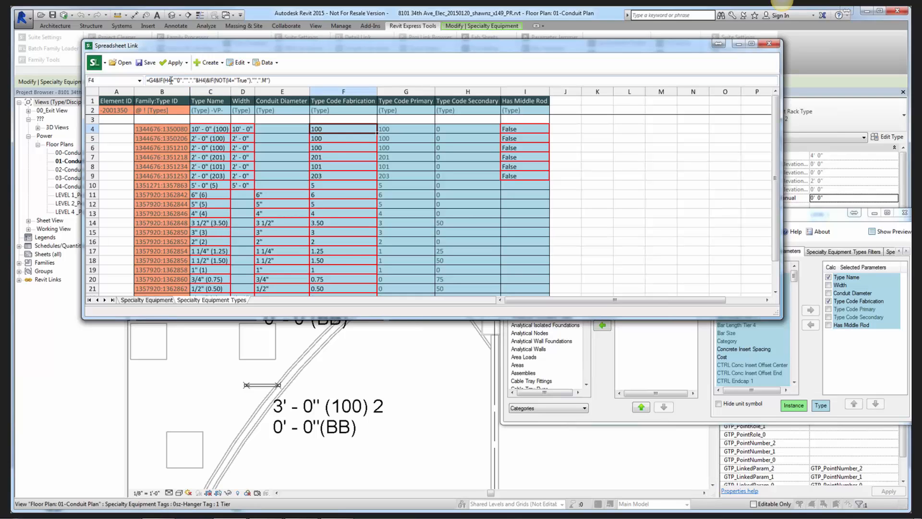
drag(147, 80, 279, 78)
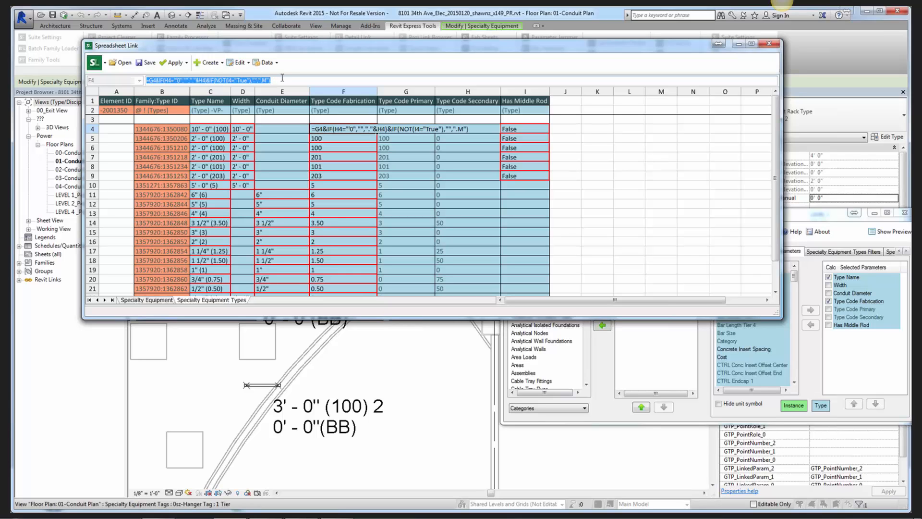
click(278, 82)
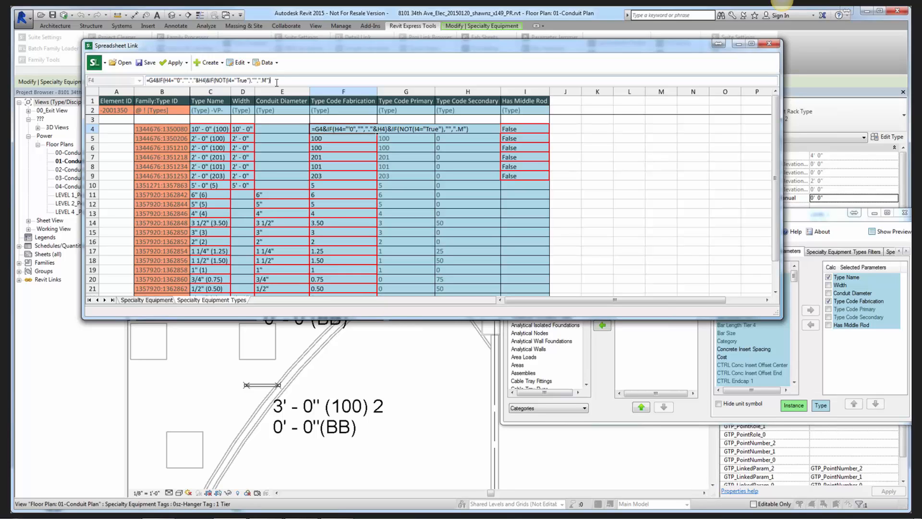
drag(147, 79, 275, 80)
click(276, 80)
key(Return)
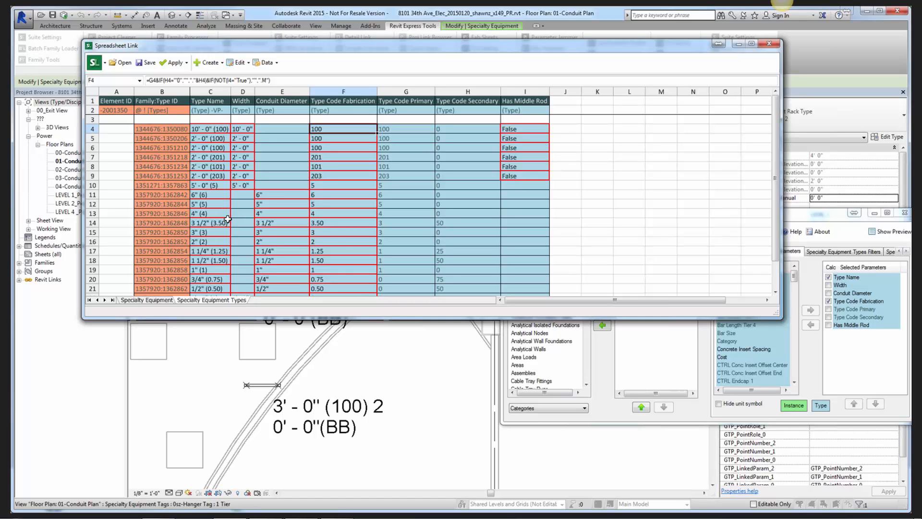
Step: Review the calculated type names, widths, conduit diameters and type codes down the Specialty Equipment Types worksheet
scroll(228, 219, down, 4)
scroll(225, 214, up, 4)
scroll(217, 192, down, 2)
scroll(222, 267, up, 2)
scroll(205, 159, down, 1)
scroll(213, 224, down, 1)
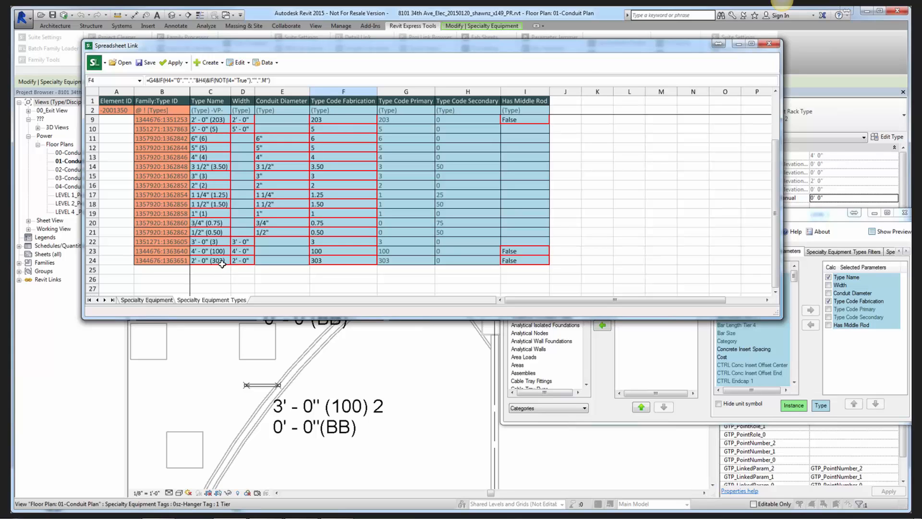
scroll(207, 248, up, 1)
scroll(207, 249, up, 1)
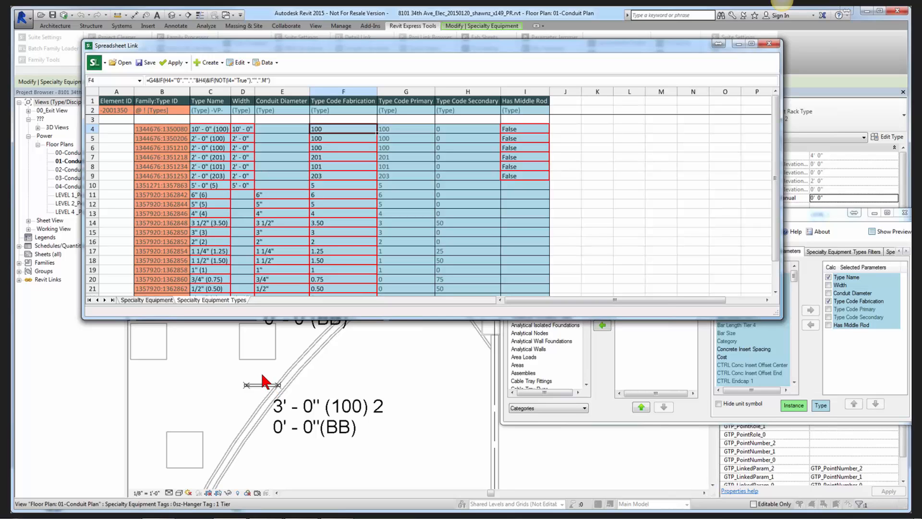
scroll(247, 177, down, 3)
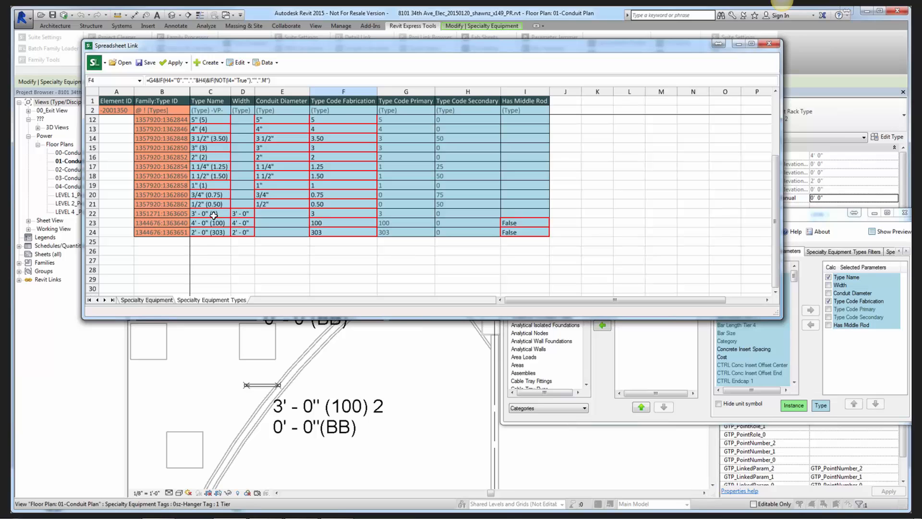
scroll(378, 230, up, 3)
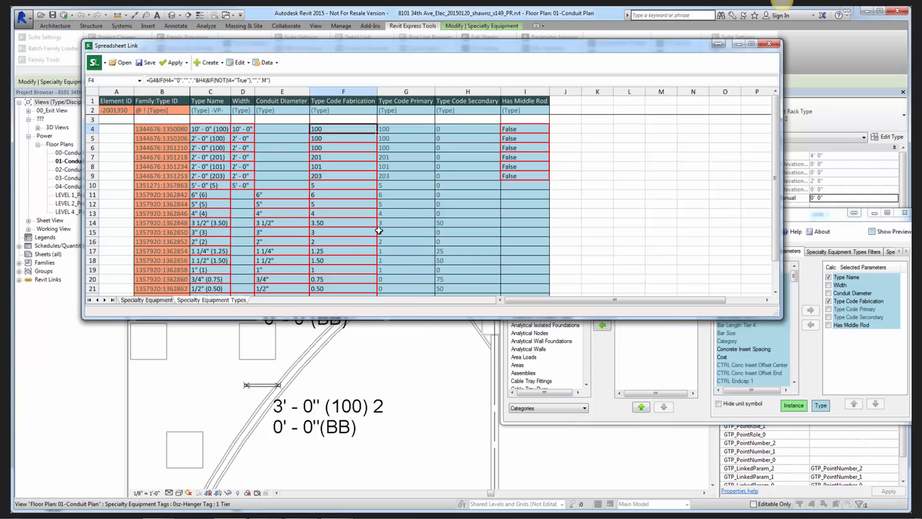
Step: Examine the Base Level Manual formula in E4 of the Specialty Equipment worksheet and compare the level and elevation columns through the last row
click(153, 299)
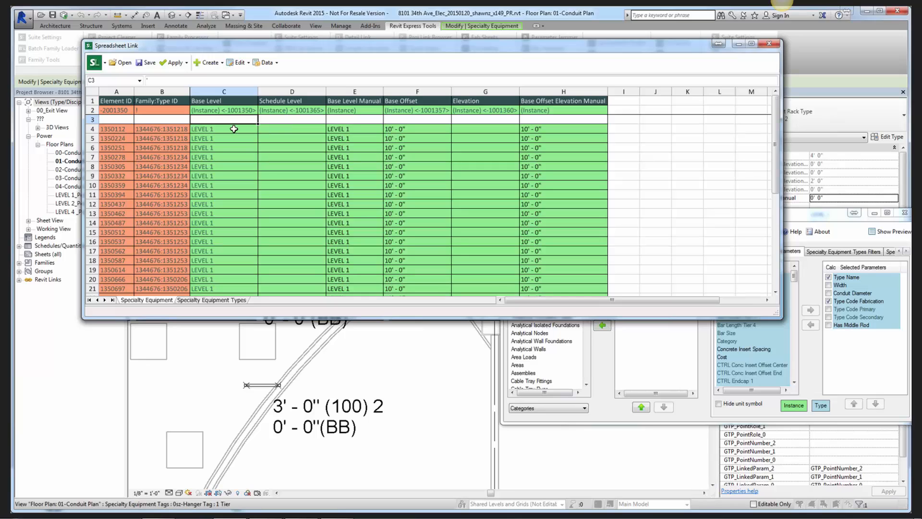
click(340, 129)
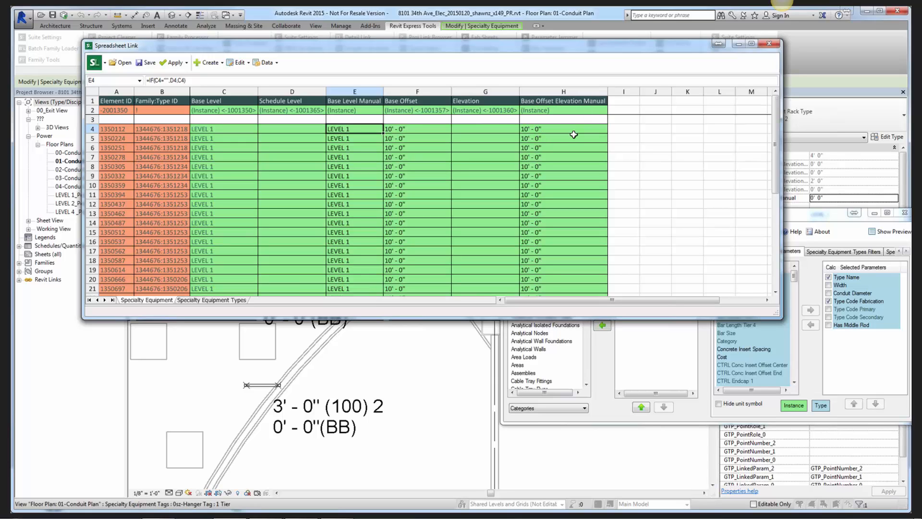
scroll(574, 135, down, 2)
scroll(574, 135, down, 7)
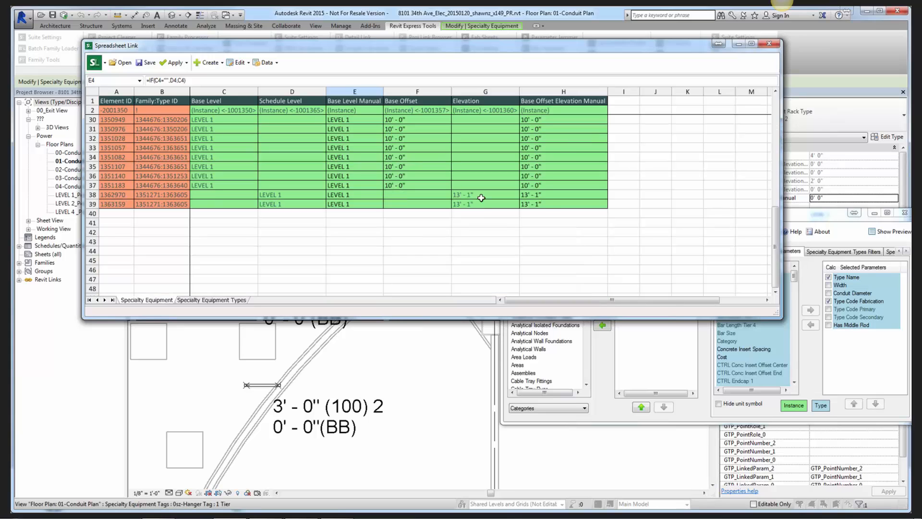
scroll(554, 201, up, 7)
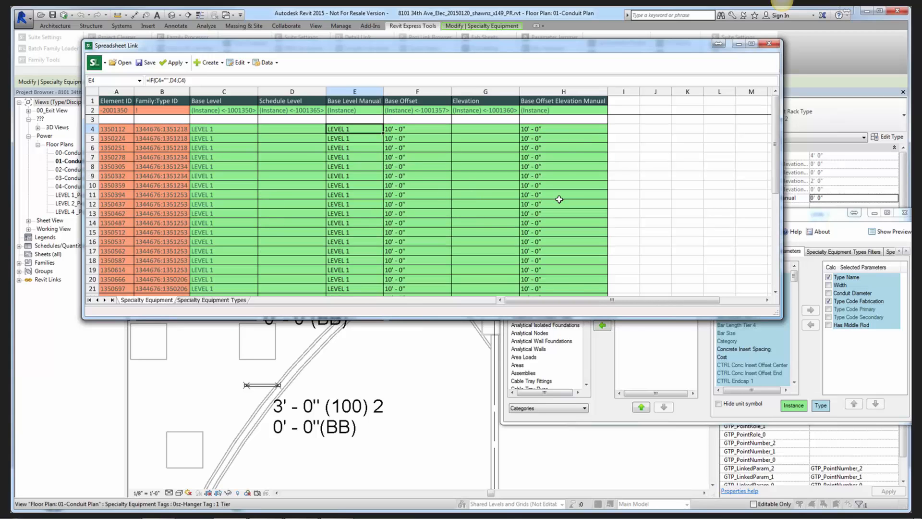
scroll(559, 198, down, 7)
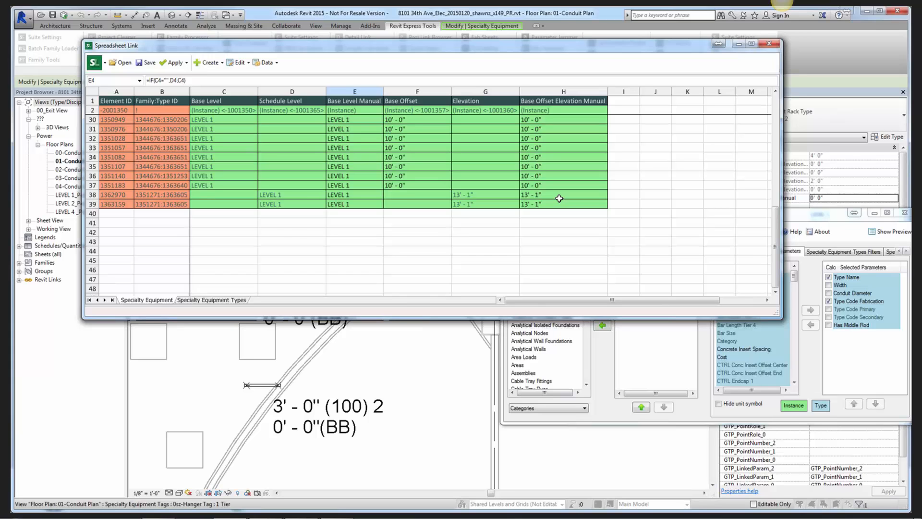
scroll(558, 199, up, 9)
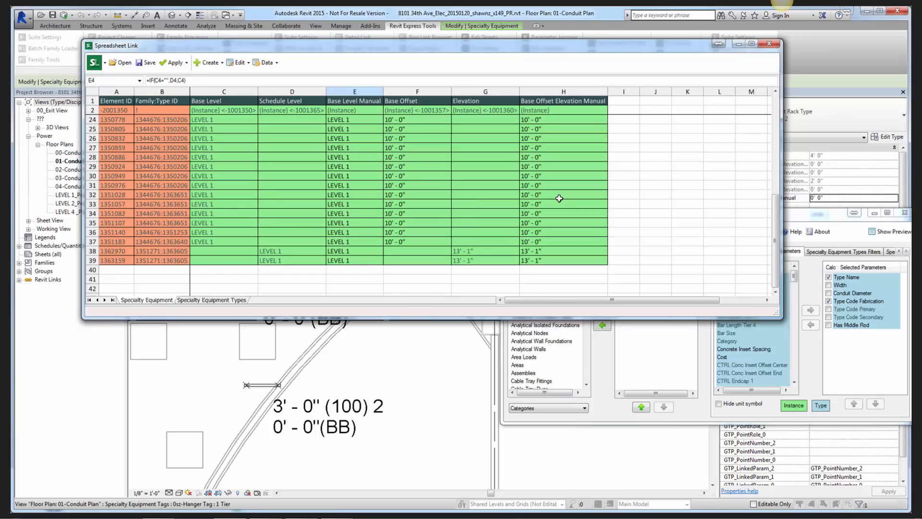
Step: Apply the values of all worksheets to the Revit project and close Spreadsheet Link without saving the settings
click(177, 63)
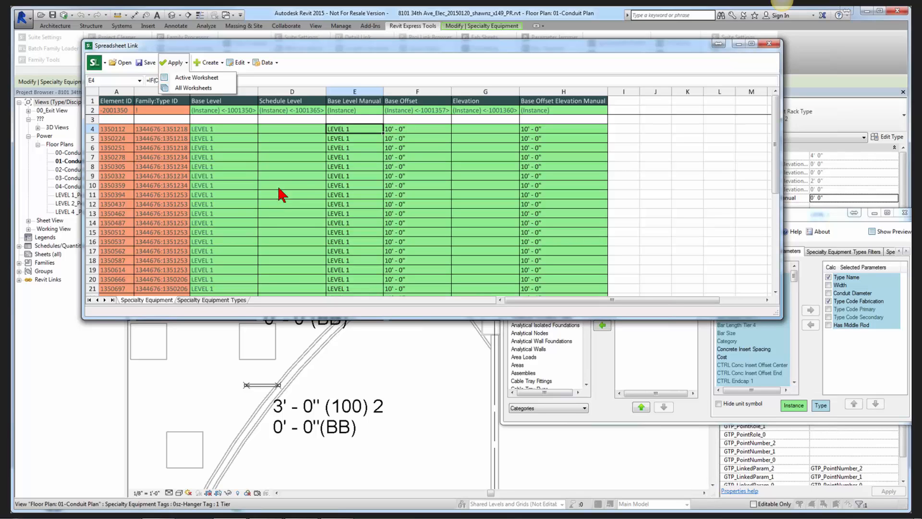
click(234, 299)
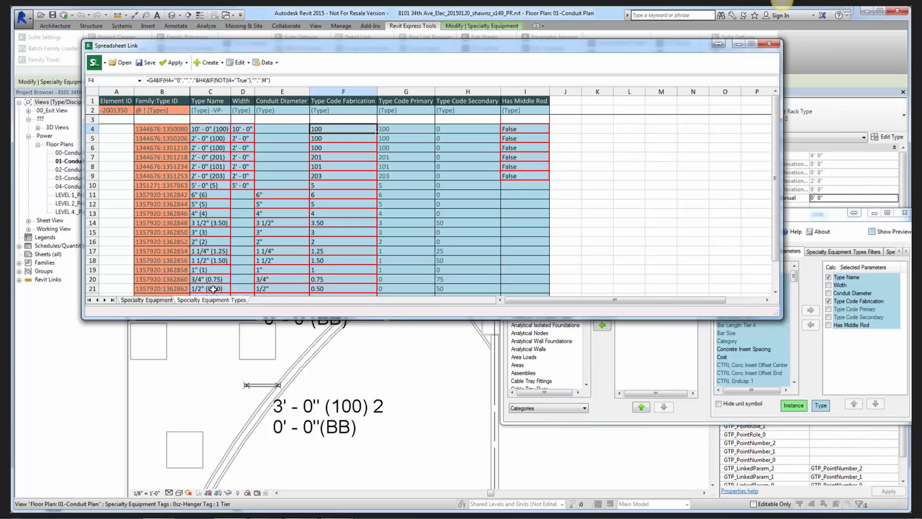
click(180, 64)
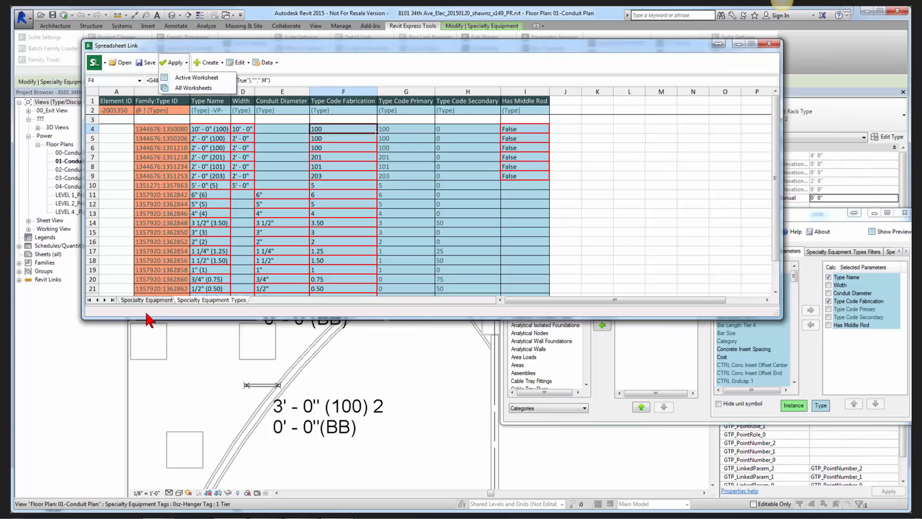
click(201, 88)
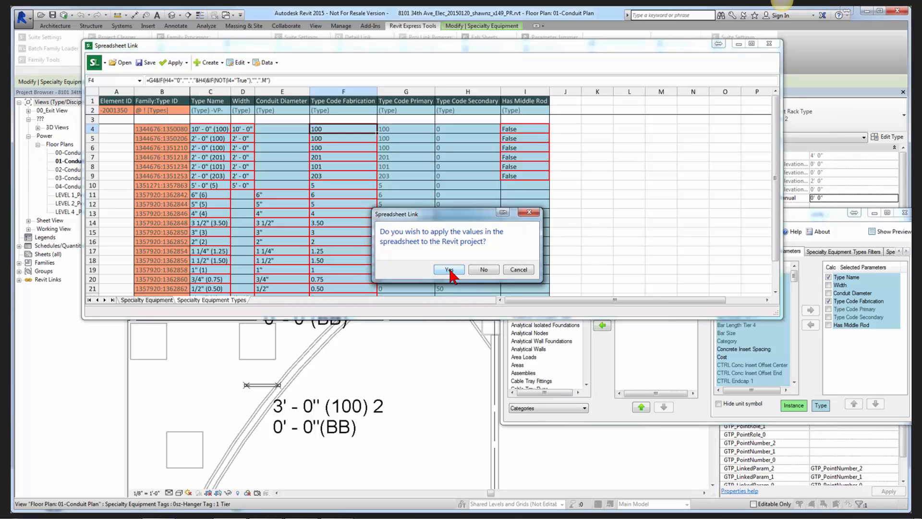
click(449, 269)
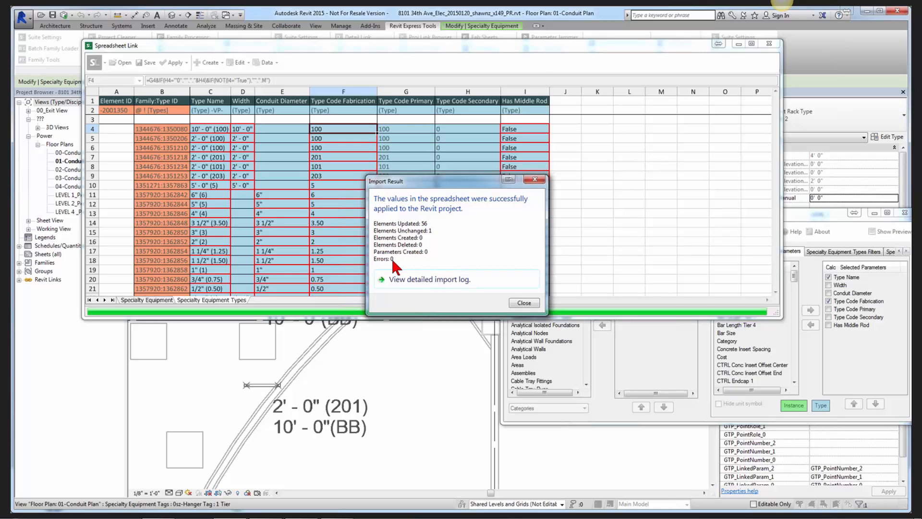
click(524, 303)
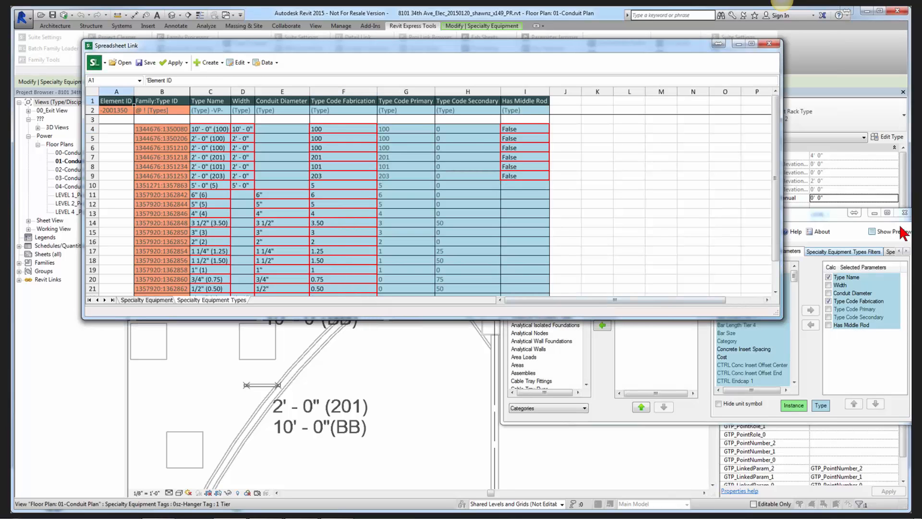
click(905, 214)
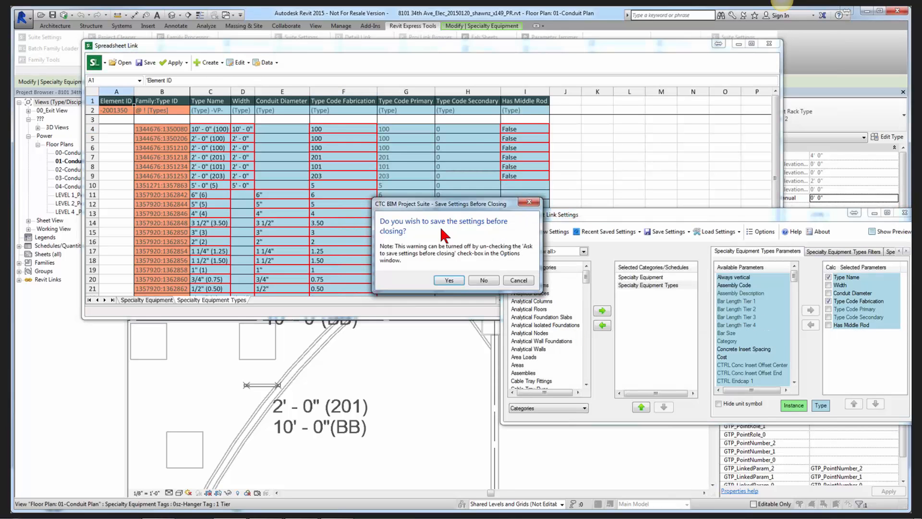
click(483, 280)
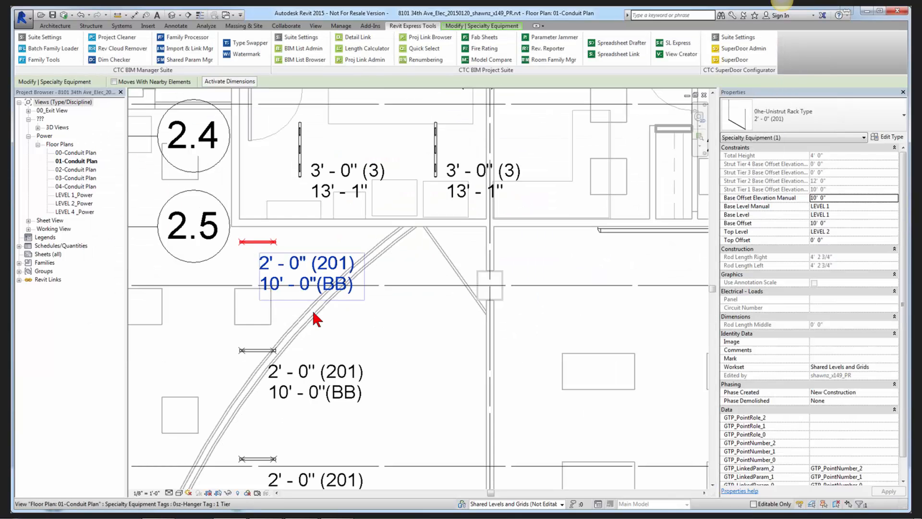
Step: Change the three 2' - 0" (201) hanger tags between grids 2.5 and 3.7 to the 2 Tier tag type
click(401, 341)
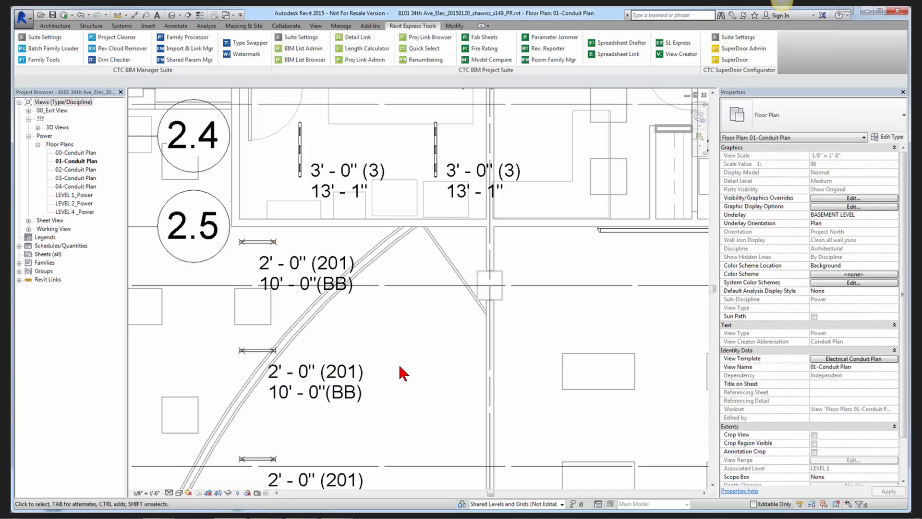
scroll(407, 364, down, 2)
middle_drag(407, 364, 414, 281)
scroll(412, 286, up, 1)
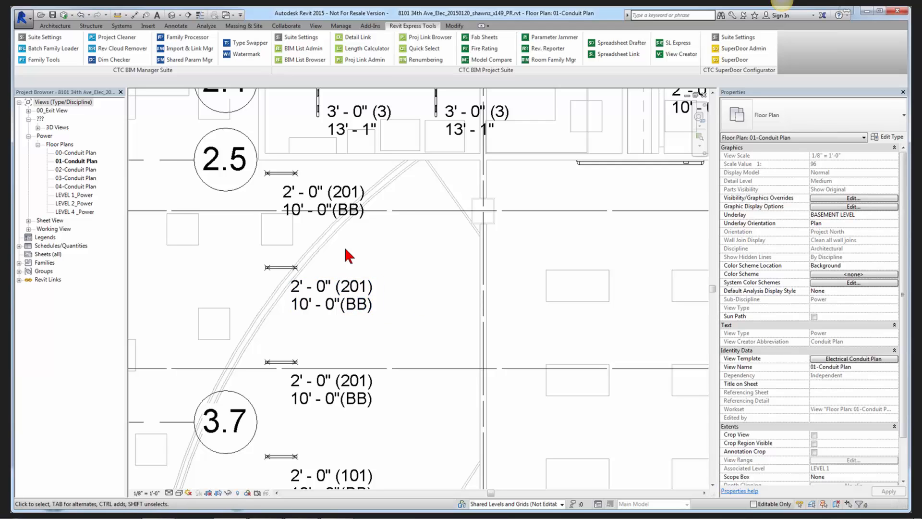
click(352, 222)
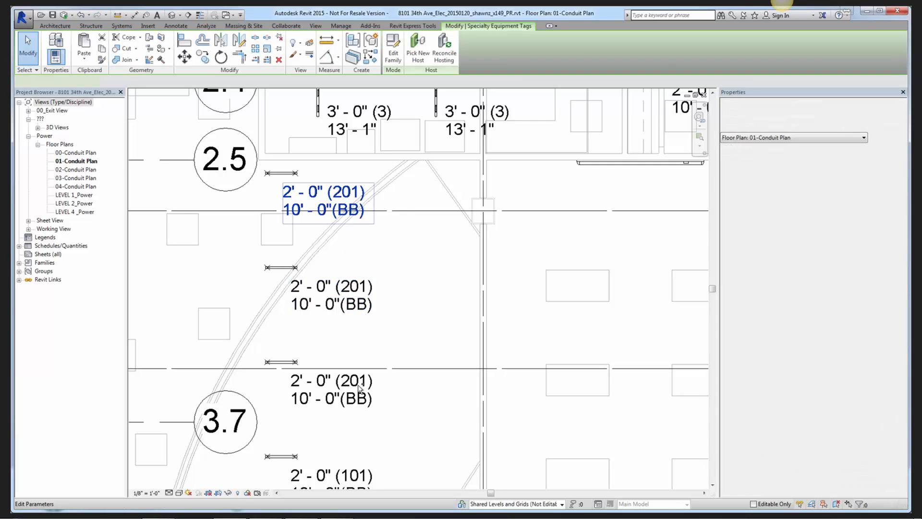
ctrl+click(331, 295)
ctrl+click(331, 389)
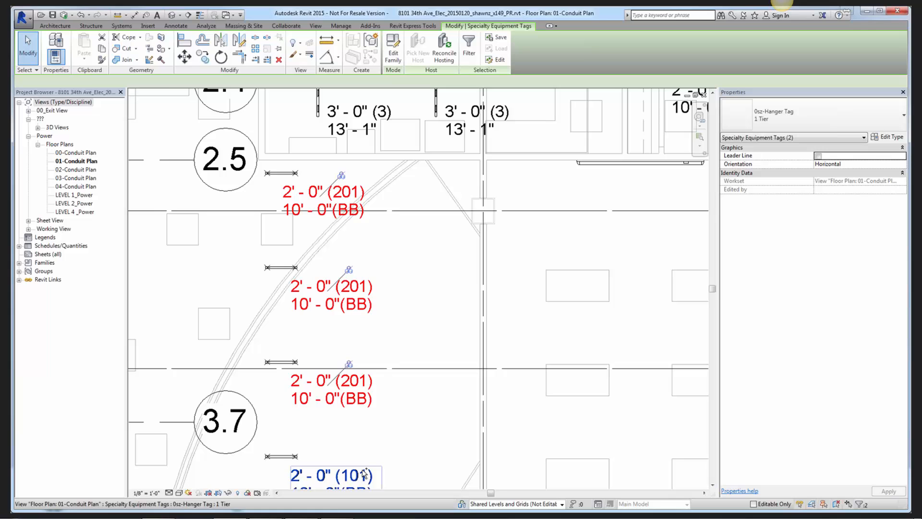
click(778, 127)
click(426, 262)
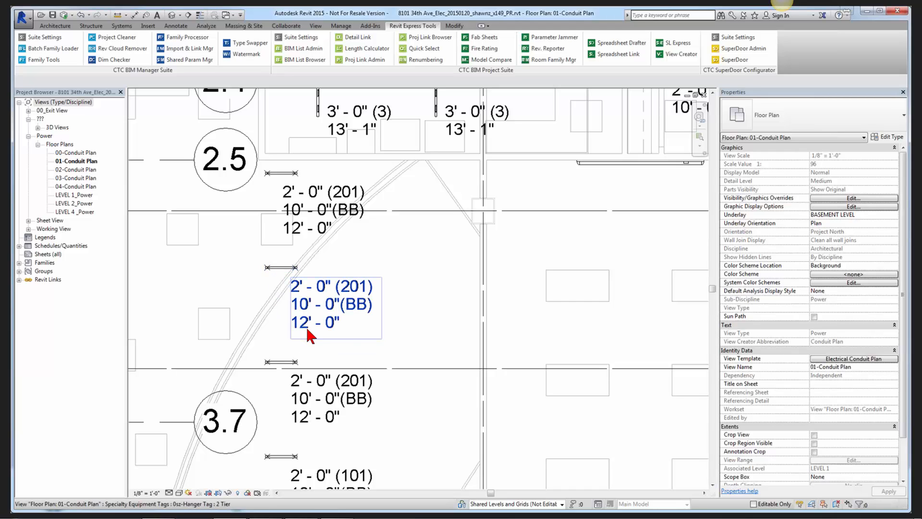
Step: Look over the updated hanger tags around and below grid 3.7 in the 01-Conduit Plan
scroll(411, 335, down, 2)
scroll(413, 335, down, 1)
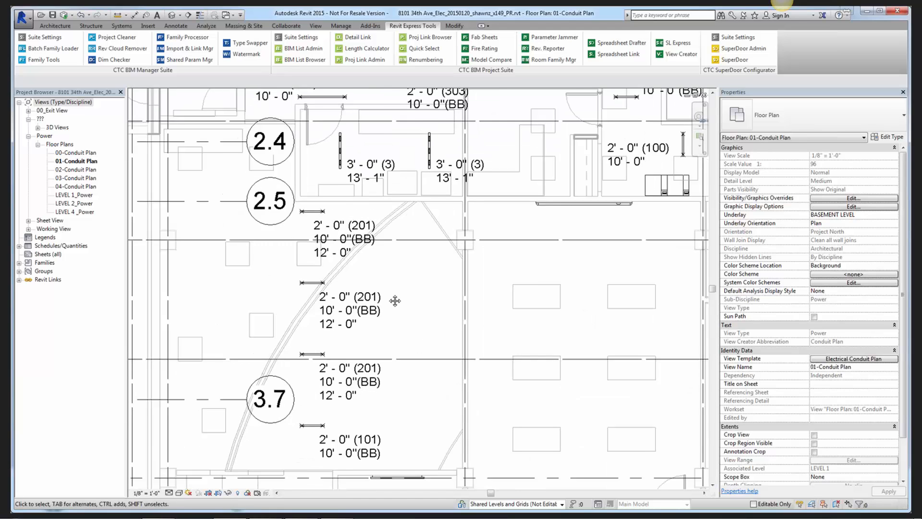
middle_drag(414, 335, 413, 287)
scroll(427, 323, down, 1)
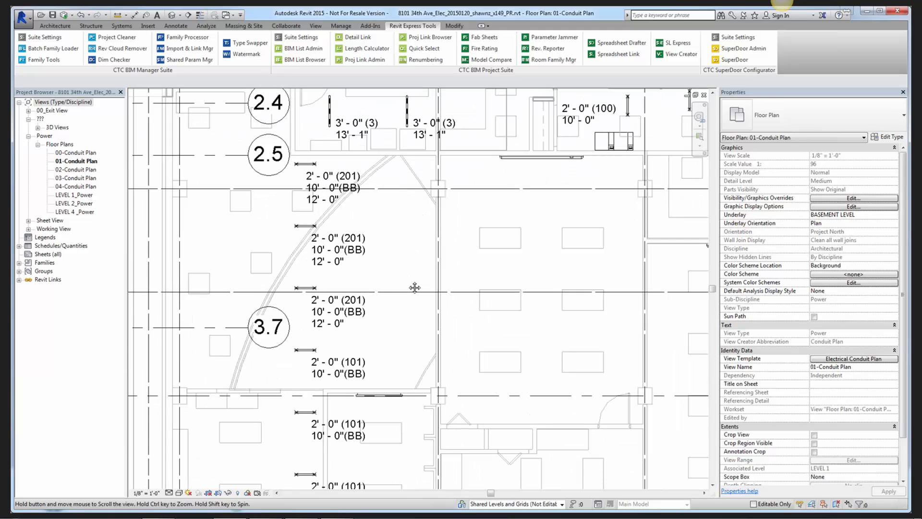
scroll(437, 375, down, 2)
middle_drag(436, 375, 387, 301)
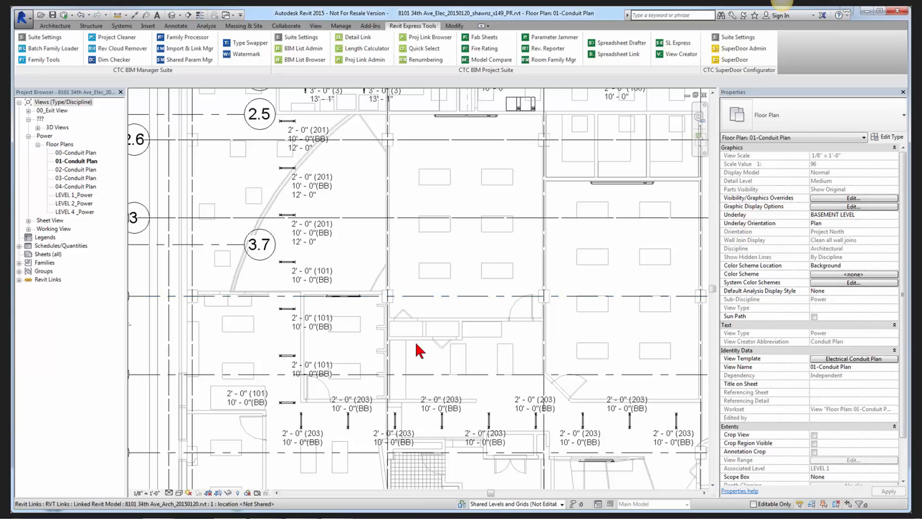
Step: Look over the one-line and two-line hanger tags across the rest of the 01-Conduit Plan, comparing the (203), (100) and (303) tags
middle_drag(465, 354, 294, 258)
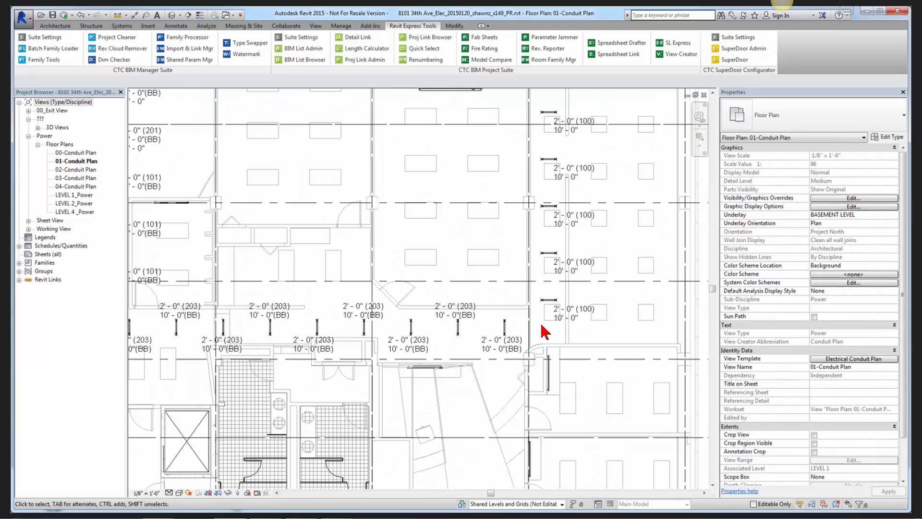
scroll(440, 325, up, 1)
scroll(442, 326, up, 2)
middle_drag(441, 326, 230, 358)
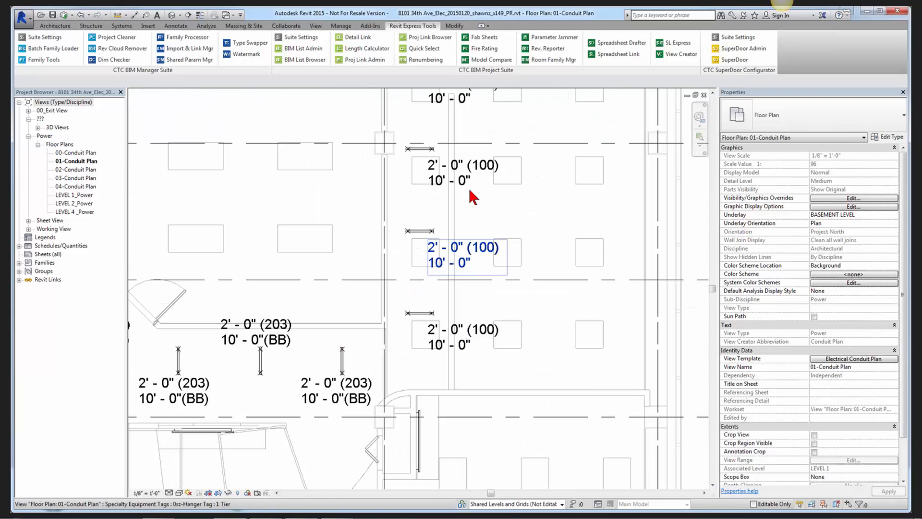
middle_drag(521, 166, 511, 361)
middle_drag(503, 202, 502, 392)
middle_drag(495, 318, 498, 388)
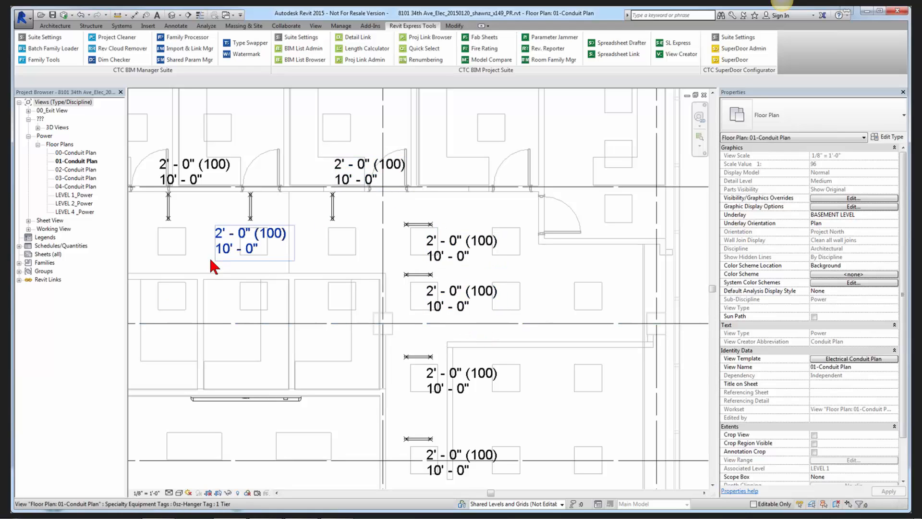
middle_drag(269, 283, 615, 110)
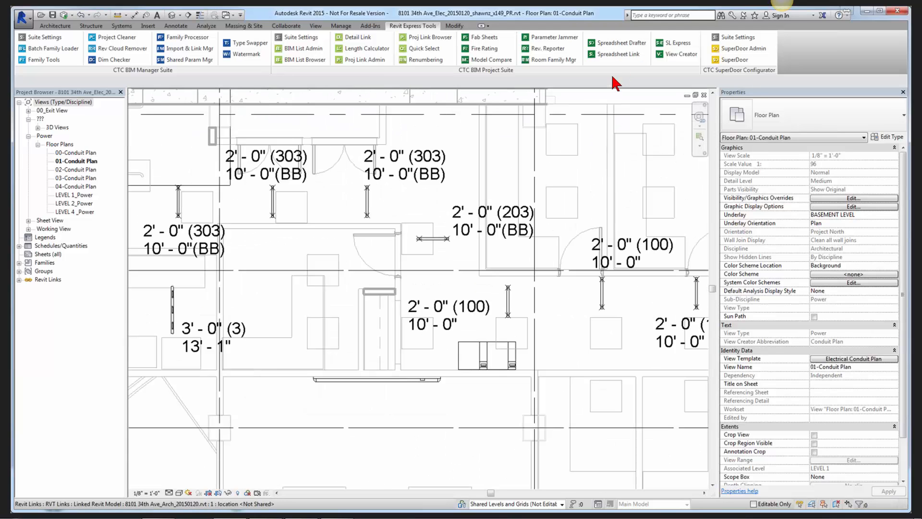
Step: Inspect the tier settings in the type properties of the 2' - 0" (203) Unistrut rack without changing anything, and review the nearby hanger tags
click(438, 240)
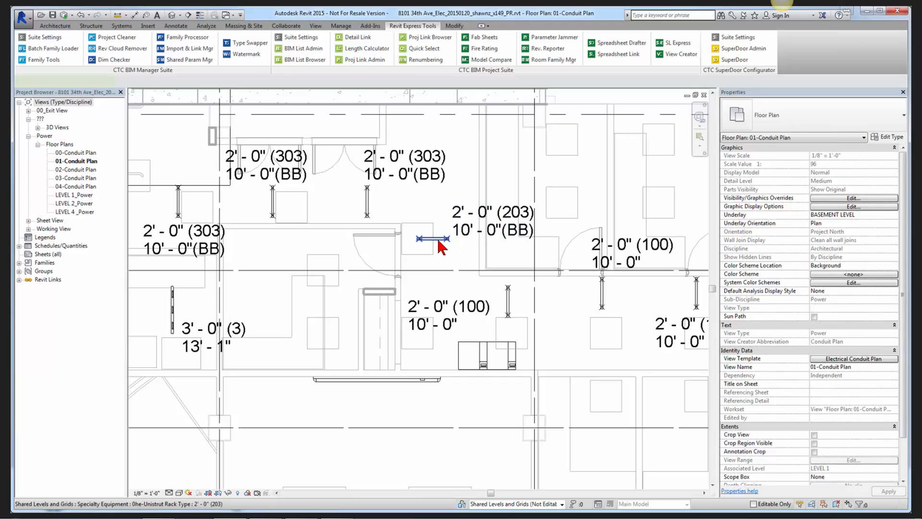
click(889, 136)
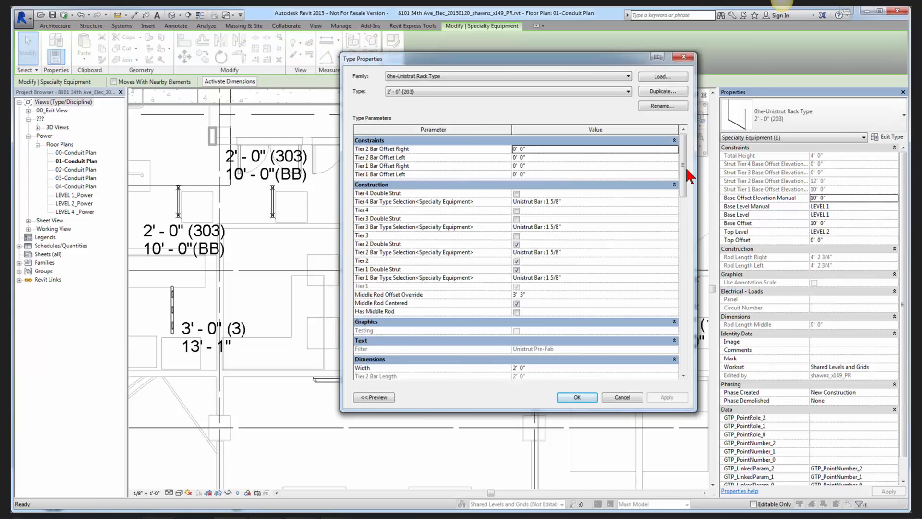
mouse_move(686, 168)
mouse_down()
mouse_move(675, 259)
mouse_move(674, 160)
mouse_up()
click(621, 394)
click(428, 203)
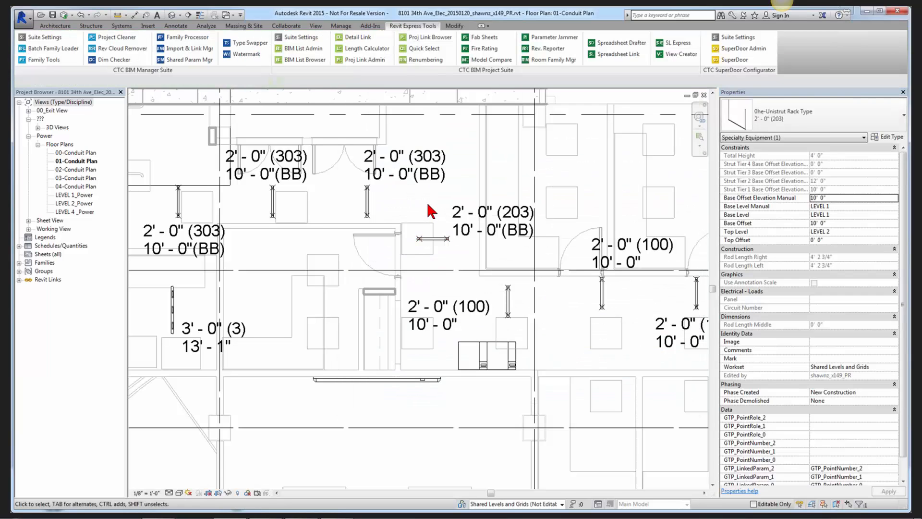
scroll(428, 203, down, 2)
middle_drag(428, 206, 536, 229)
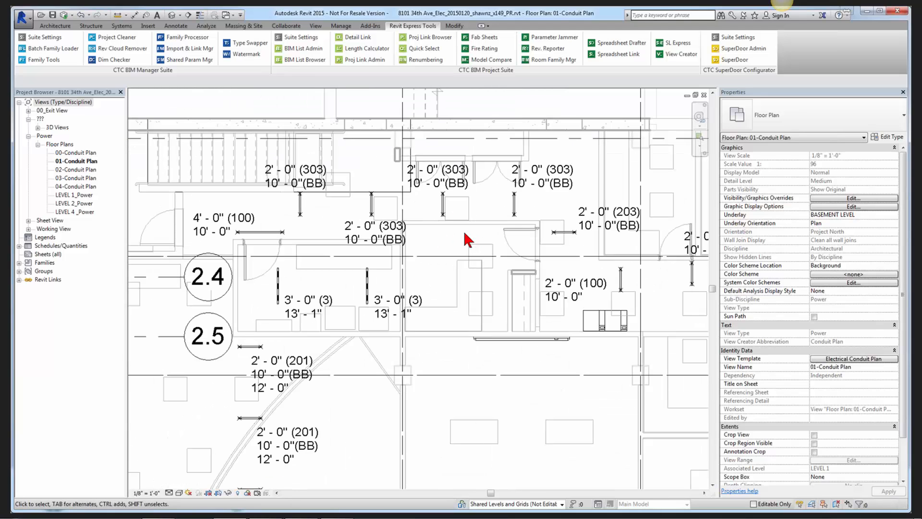
middle_drag(430, 360, 503, 344)
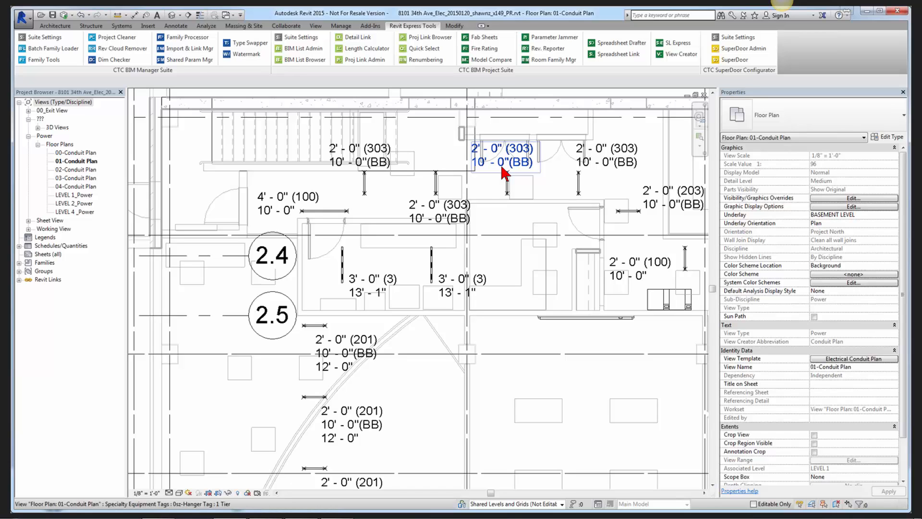
Step: Switch to the 1ST FLOOR PLAN of the architectural project and move the OFFICE 4 room tag upward within its room
click(318, 344)
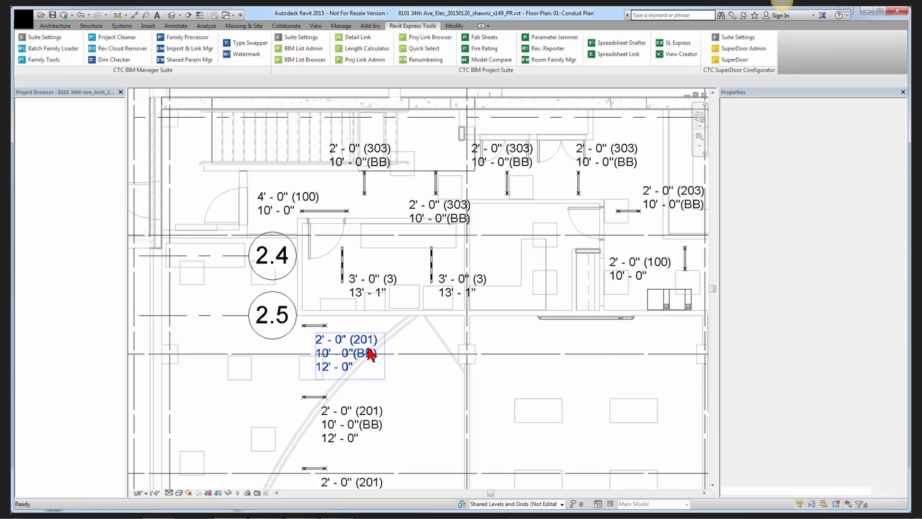
scroll(495, 318, up, 2)
scroll(511, 328, up, 4)
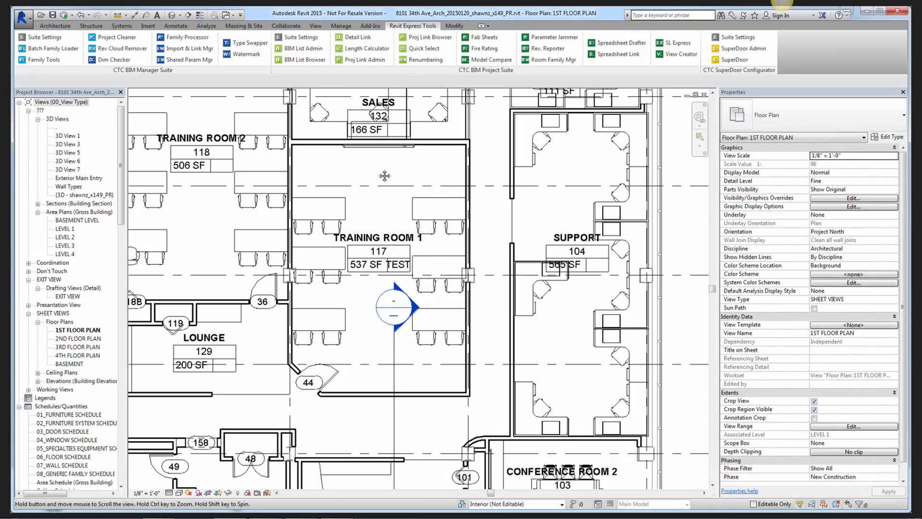
middle_drag(381, 175, 394, 237)
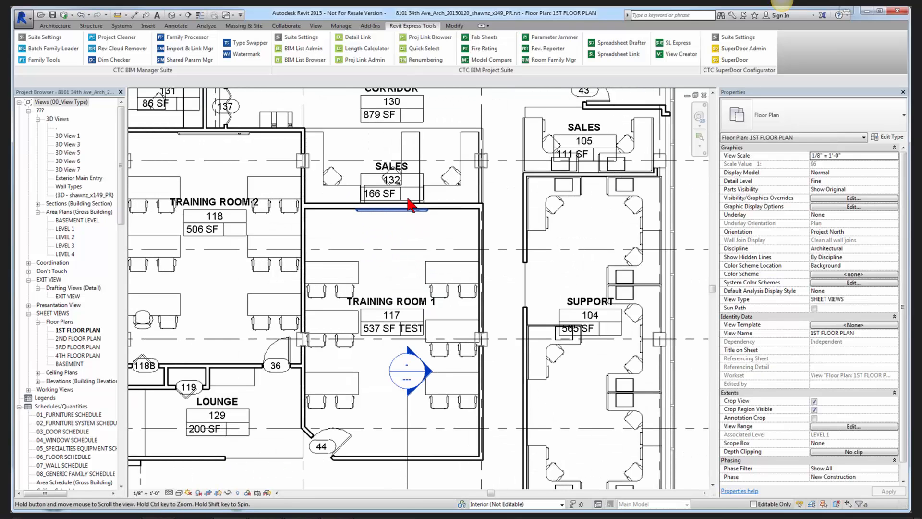
middle_drag(412, 206, 403, 254)
scroll(495, 202, up, 2)
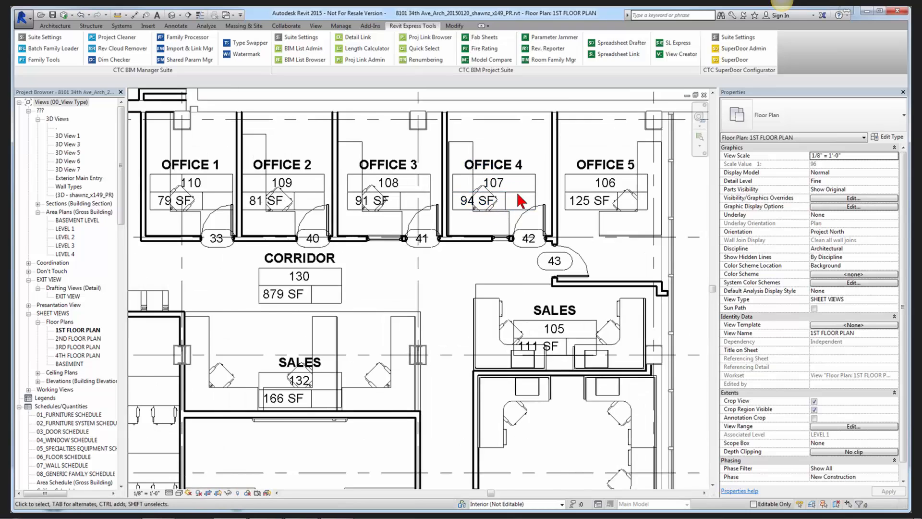
scroll(527, 192, up, 2)
click(526, 192)
drag(528, 197, 603, 139)
click(603, 138)
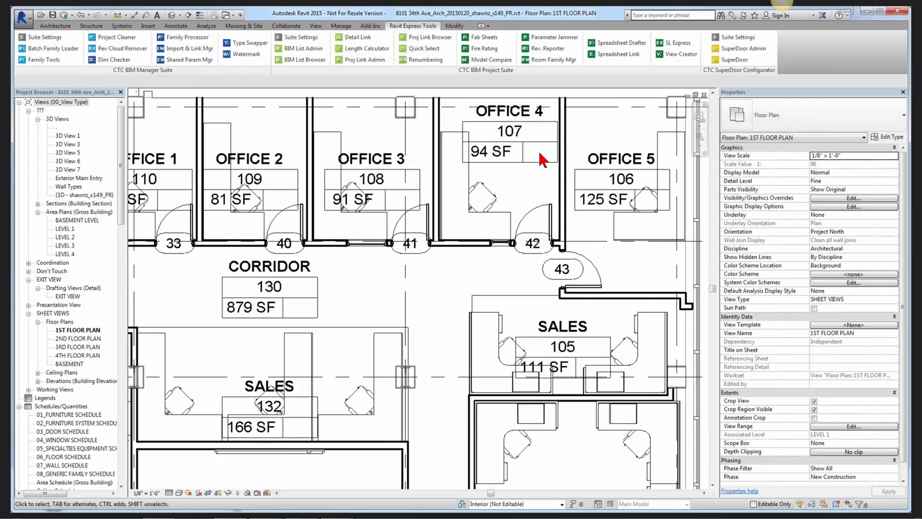
Step: Select the OFFICE 4 room rather than its tag and set its Occupancy to "whatever"
click(535, 163)
click(514, 189)
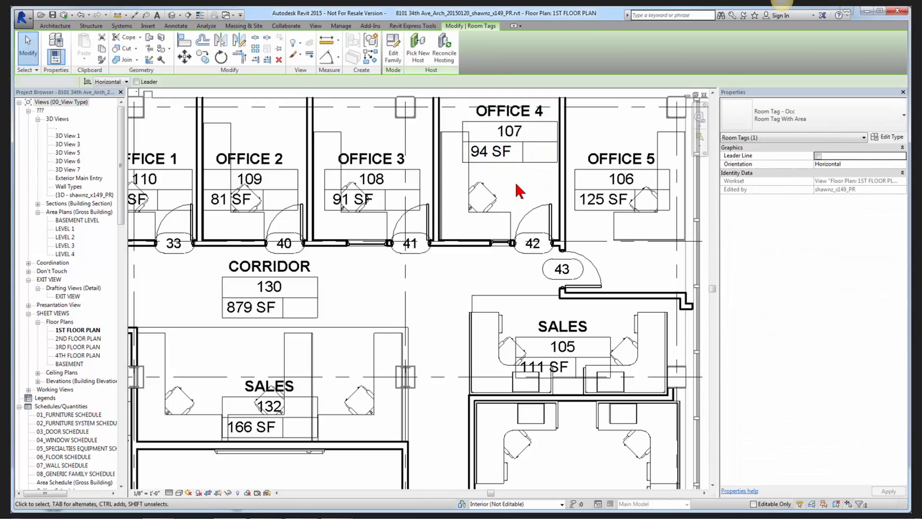
click(530, 204)
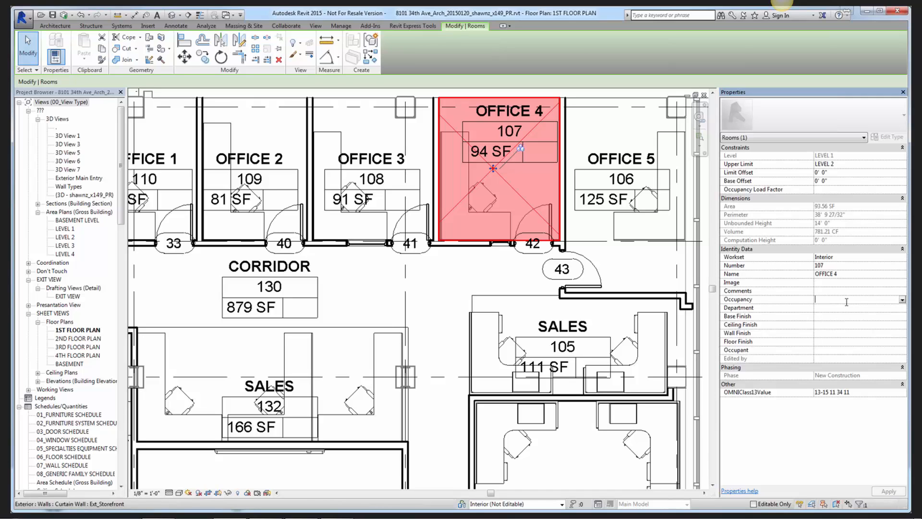
text(whatever)
key(Return)
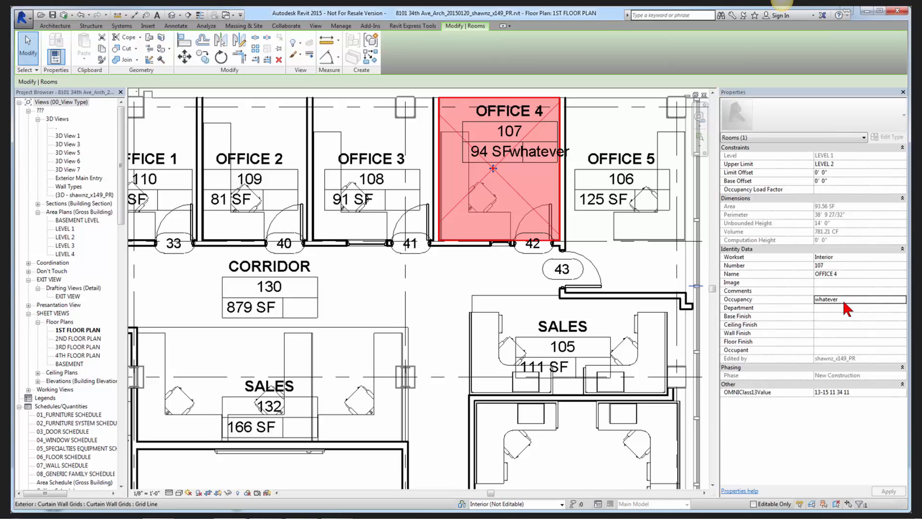
Step: Set the Occupancy Load Factor of OFFICE 4 to 35 SF and clear the room selection
click(760, 187)
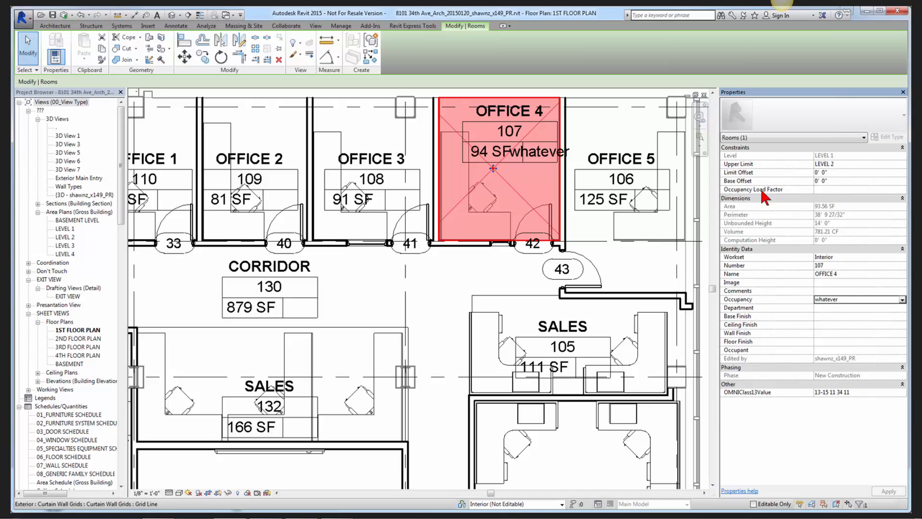
click(833, 192)
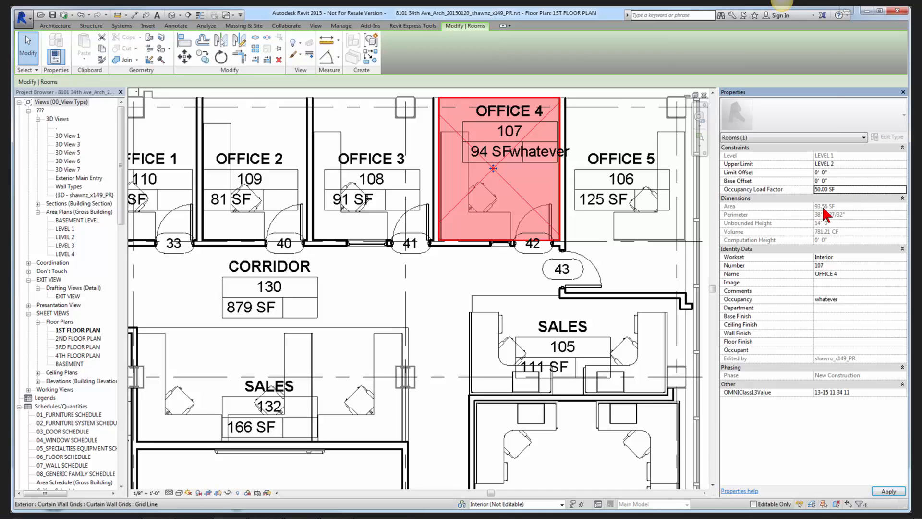
click(845, 190)
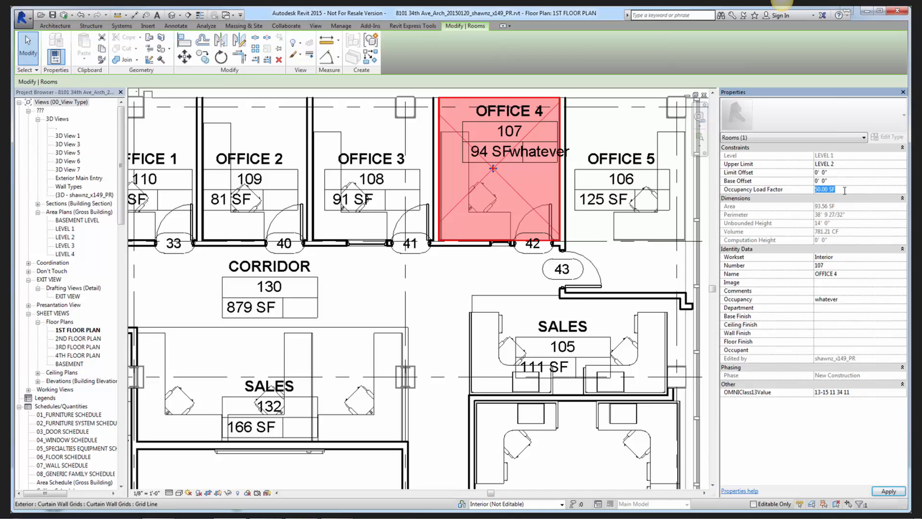
text(35)
key(Return)
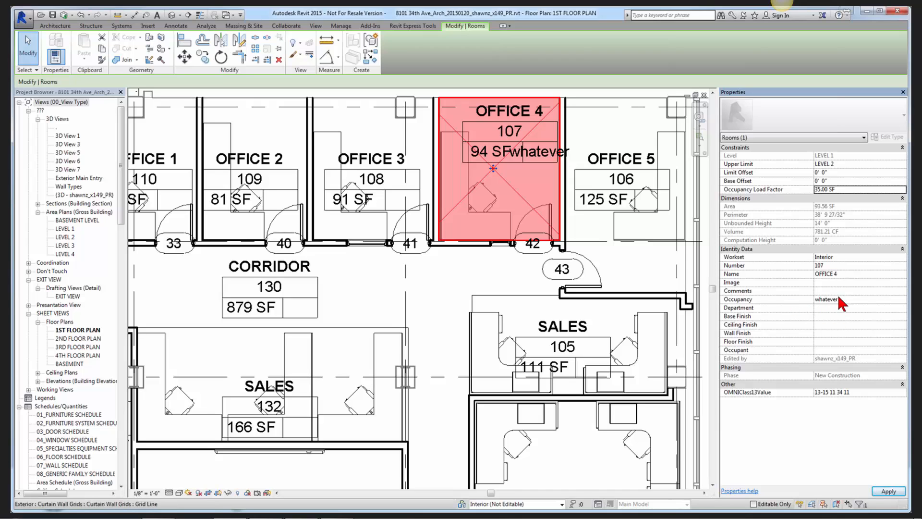
click(848, 299)
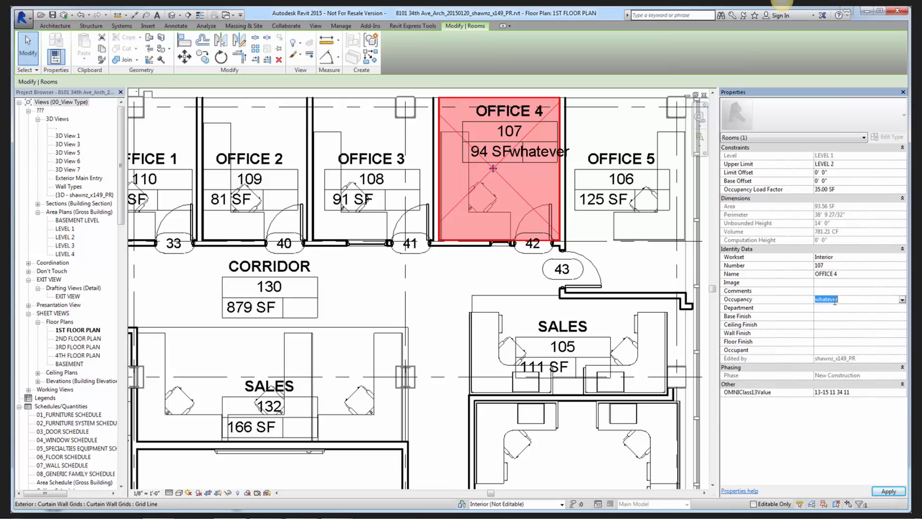
key(Escape)
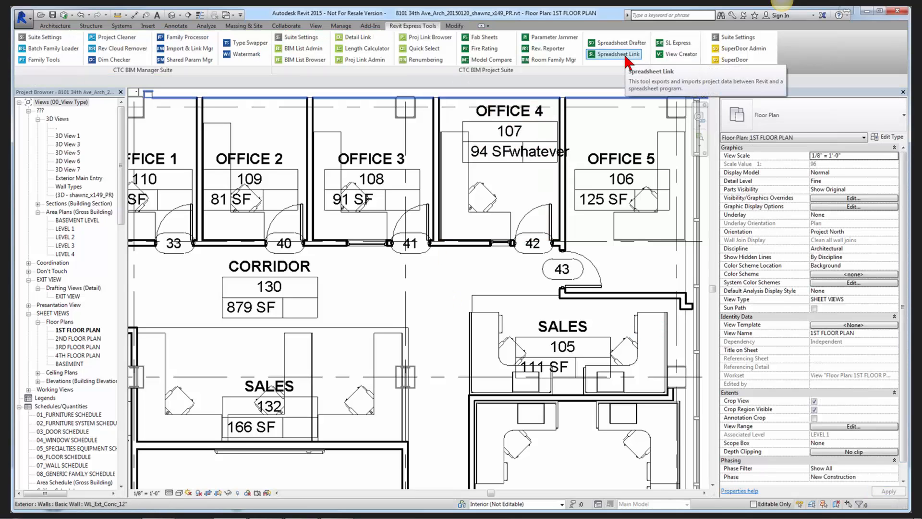
Step: Open Spreadsheet Link and add Rooms as the selected category in its settings
click(625, 55)
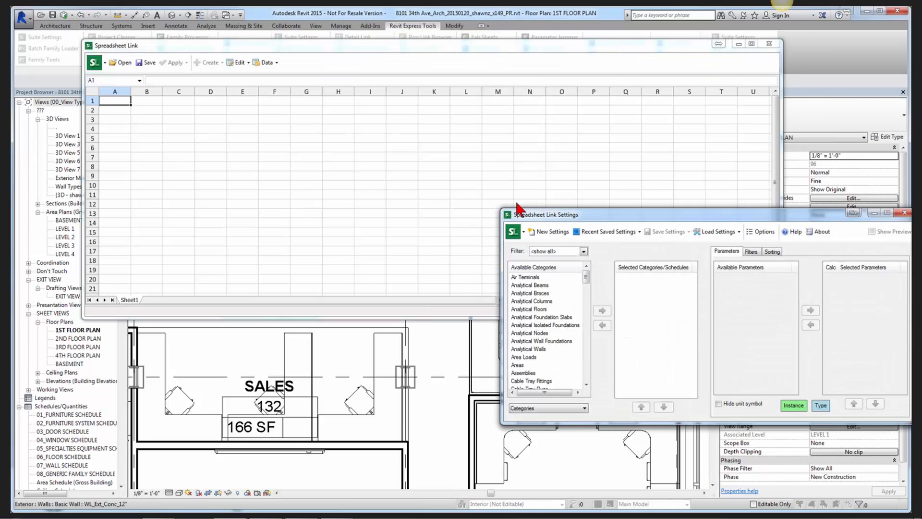
drag(519, 209, 417, 199)
click(454, 308)
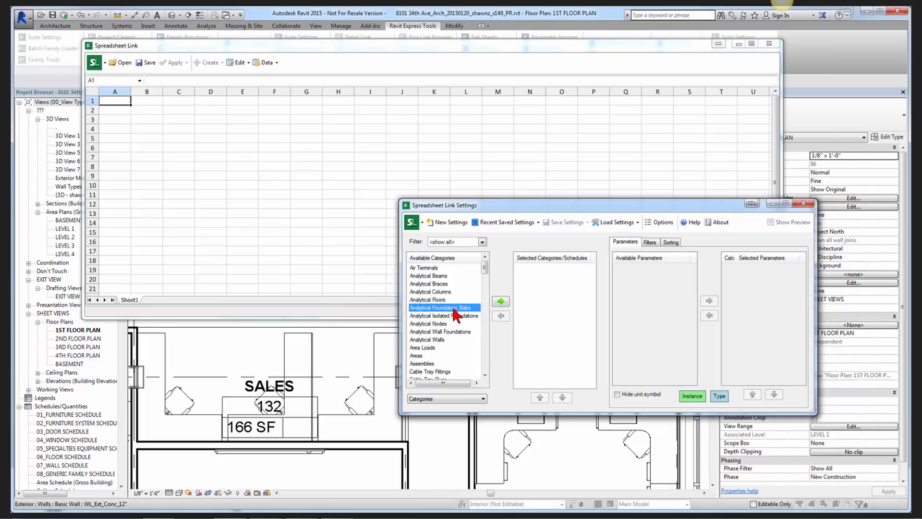
scroll(453, 309, down, 20)
click(417, 300)
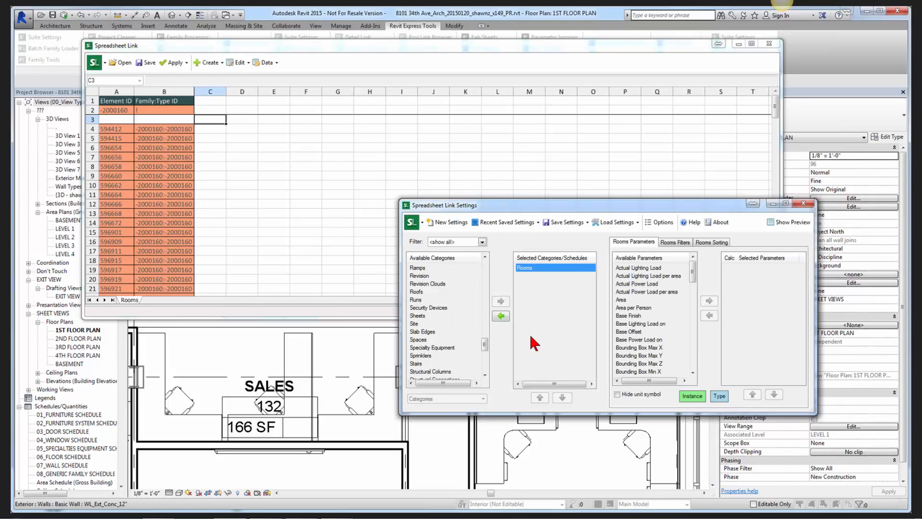
Step: Add the Area, Occupancy Load Factor and Occupancy parameters to the Rooms worksheet and hide the unit symbols
double_click(622, 299)
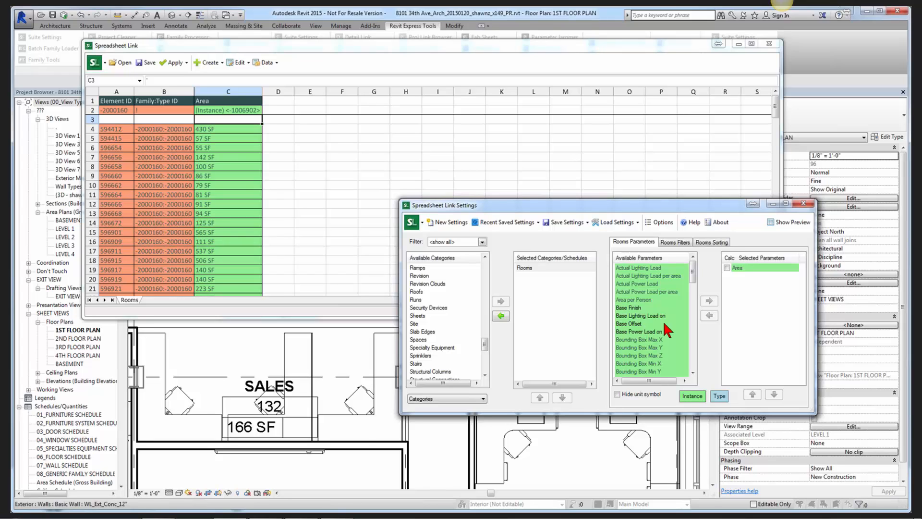
click(656, 291)
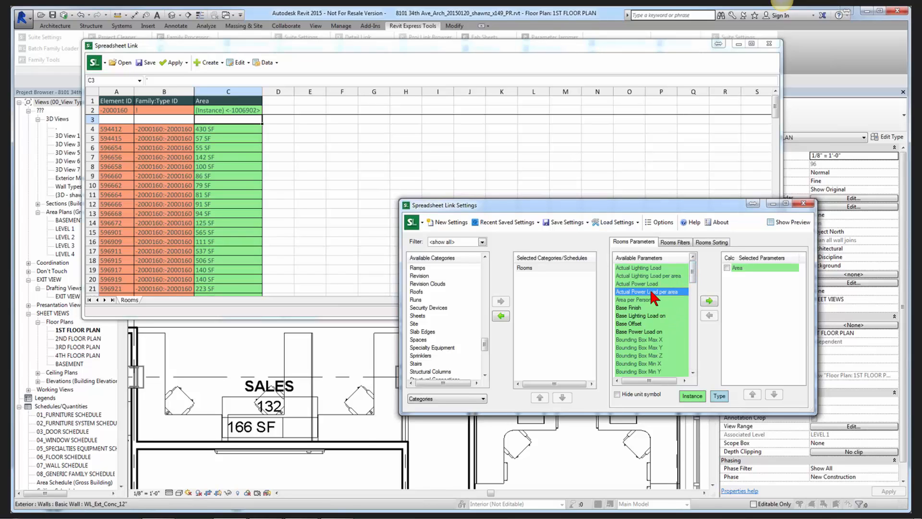
key(o)
double_click(654, 275)
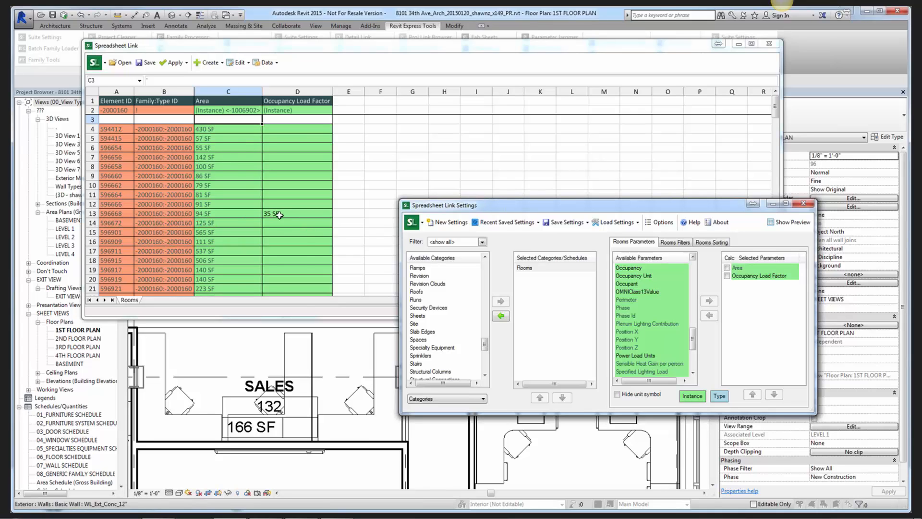
click(633, 394)
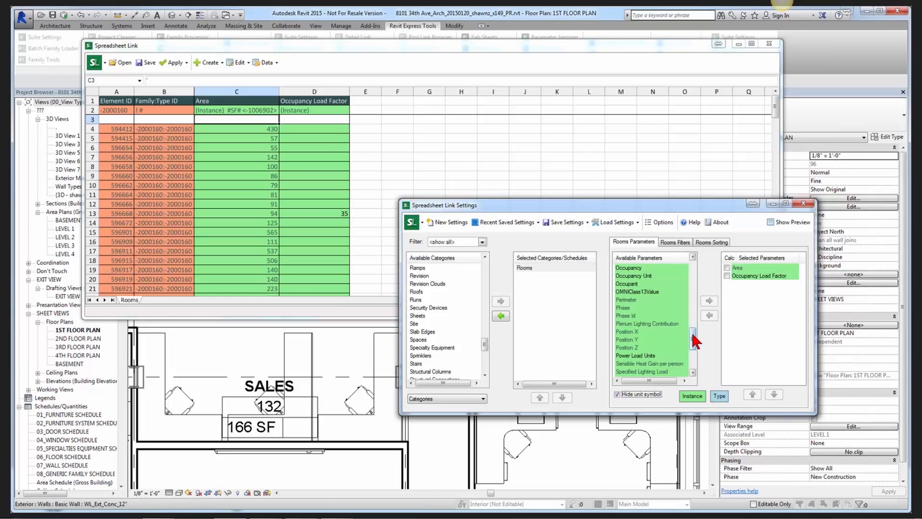
drag(693, 342, 692, 333)
double_click(631, 298)
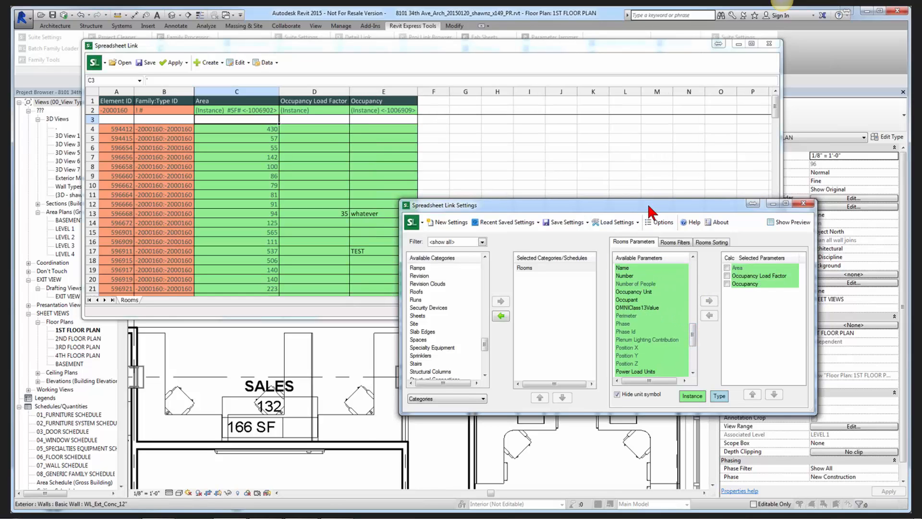
Step: Mark Occupancy as a calculated parameter and enter the formula =C4/D4 in E4 to divide Area by Occupancy Load Factor
drag(646, 203, 708, 223)
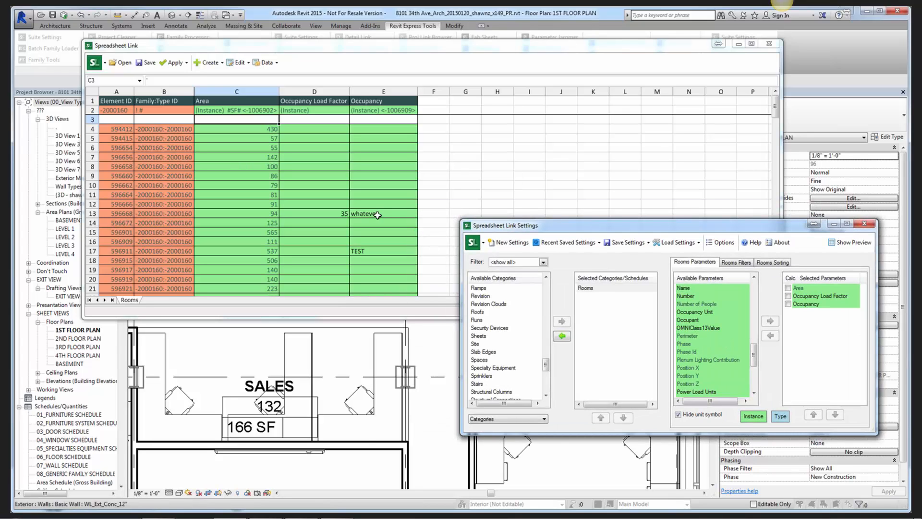
click(788, 304)
click(365, 130)
text(=)
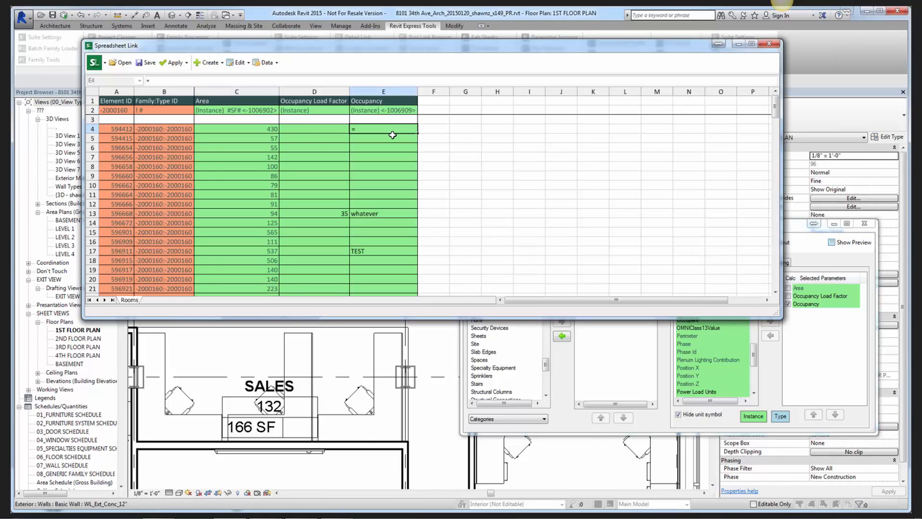
click(270, 128)
text(/)
click(302, 128)
key(Return)
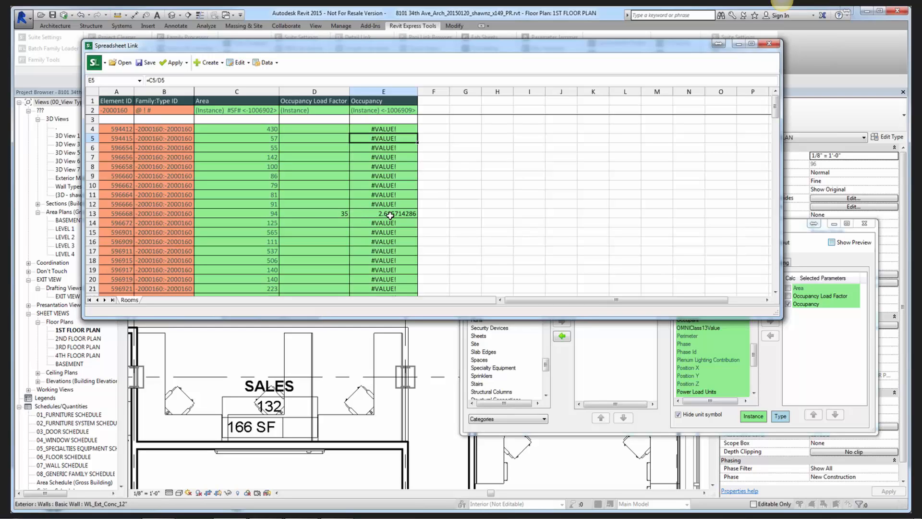
click(398, 129)
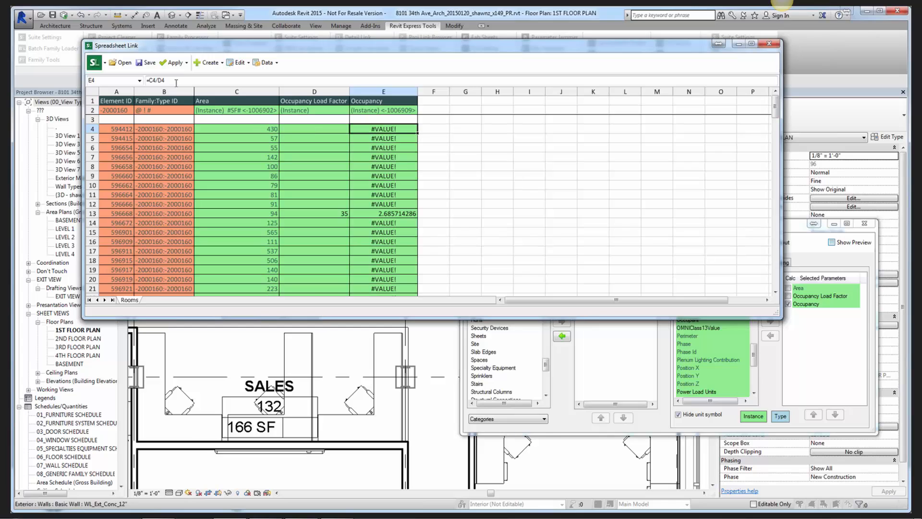
Step: Change the Occupancy formula in E4 to =IF(D4="","",C4/D4) so rooms without a load factor stay blank, and check the Occupancy column
click(159, 80)
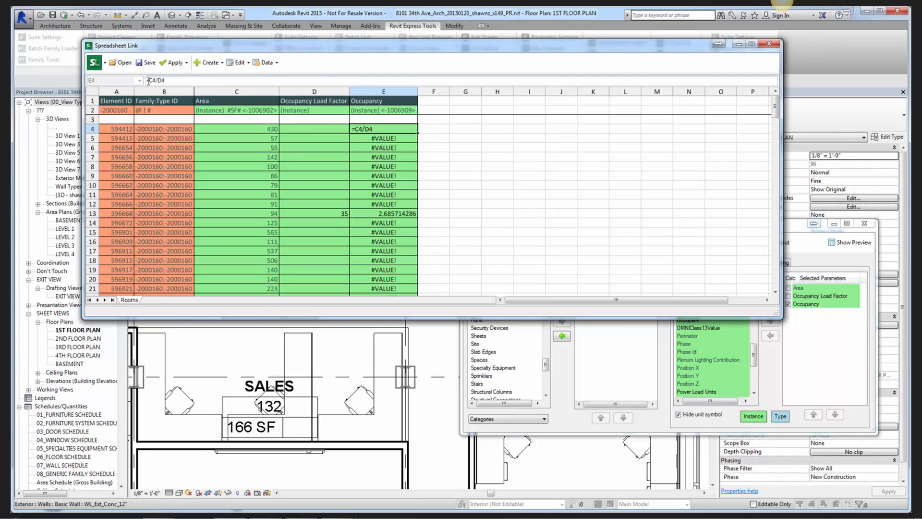
text(if()
click(298, 129)
text(="",")
text(,)
key(Return)
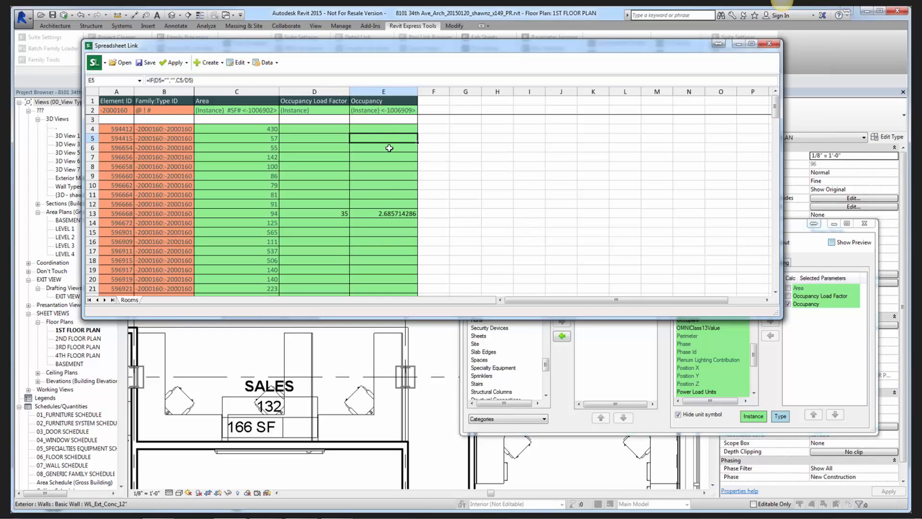
click(387, 205)
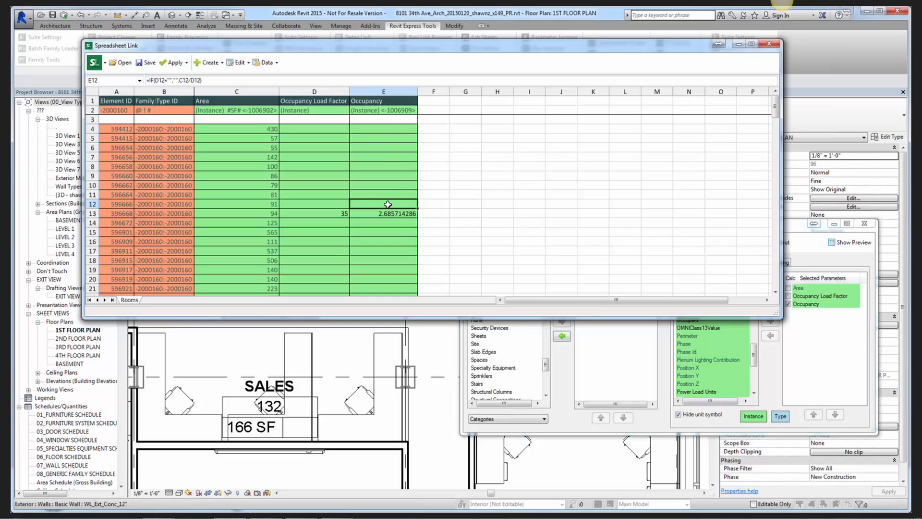
click(383, 215)
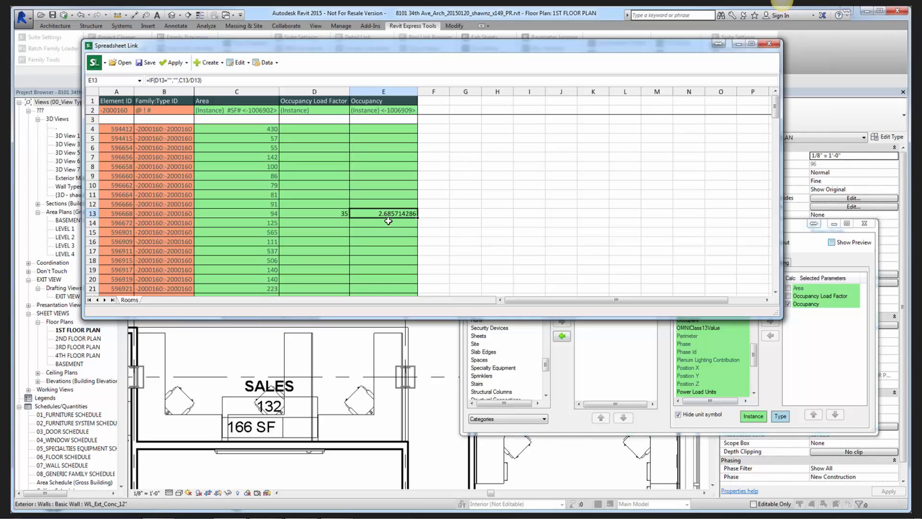
scroll(388, 221, down, 20)
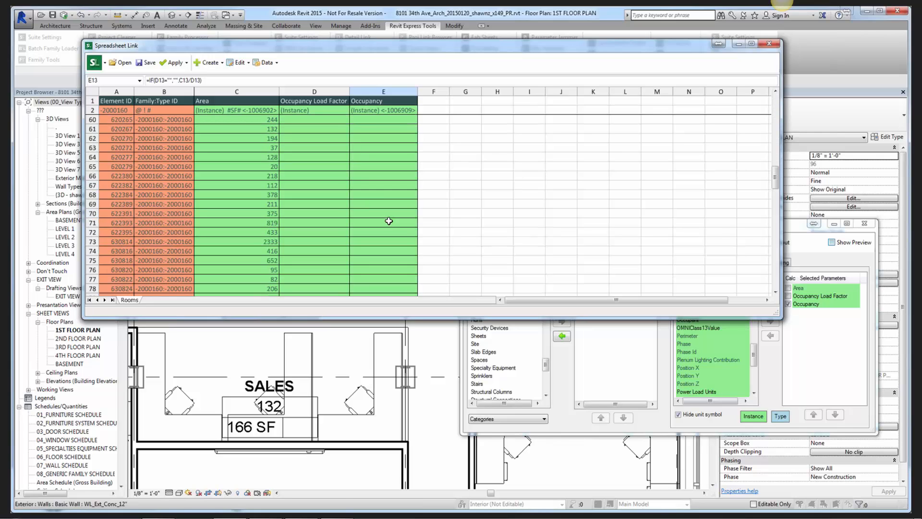
scroll(389, 221, down, 4)
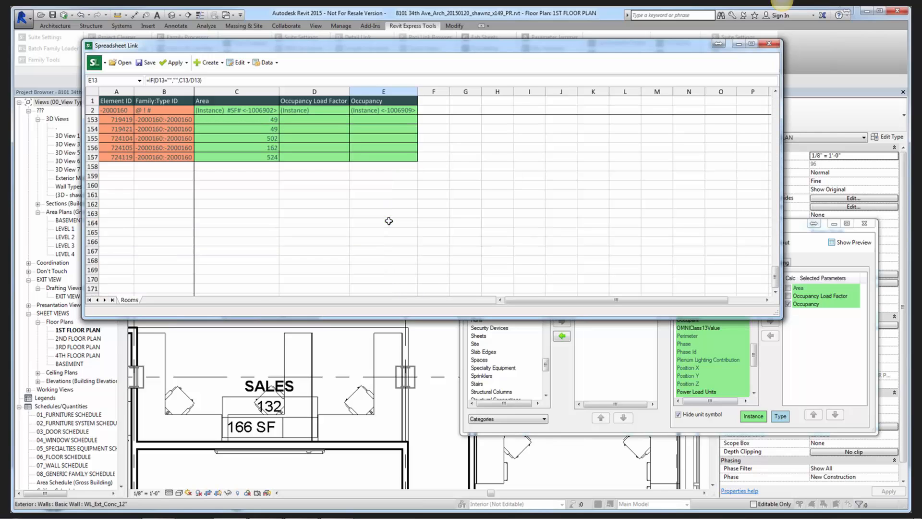
scroll(388, 221, up, 20)
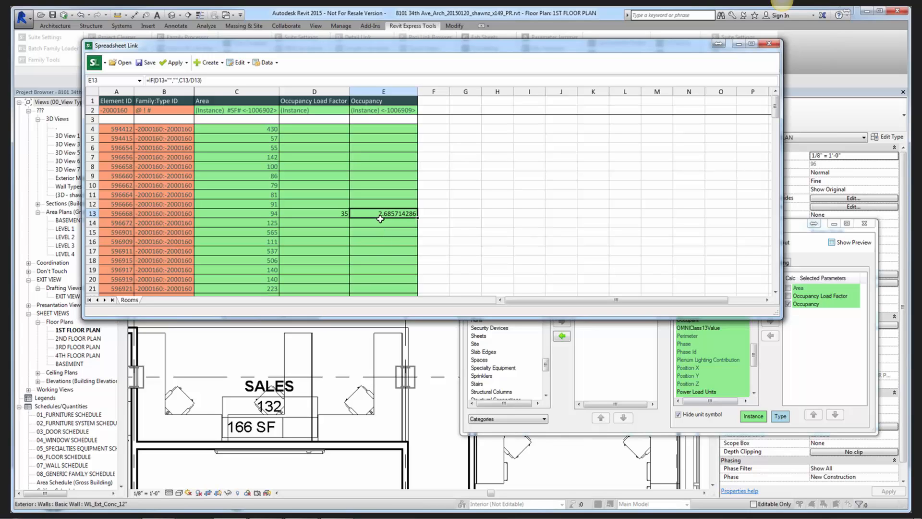
Step: Round the occupancy down to whole numbers by changing the E4 formula to =IF(D4="","",ROUNDDOWN(C4/D4,0)), and check row 13
click(373, 128)
click(177, 82)
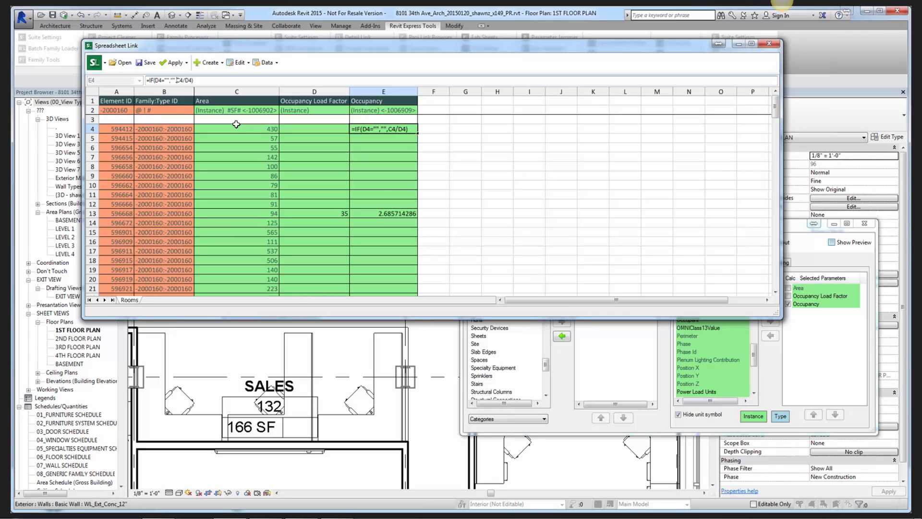
text(rounddown)
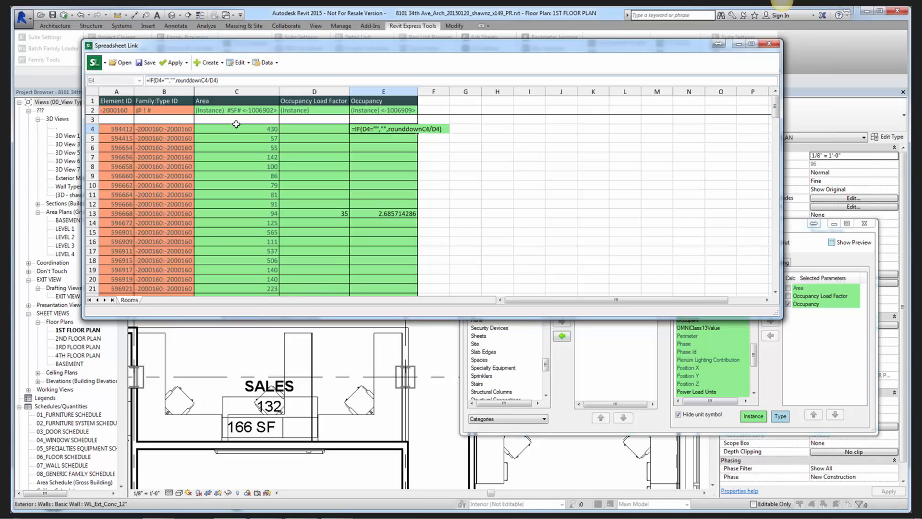
text((C4/D4,0))
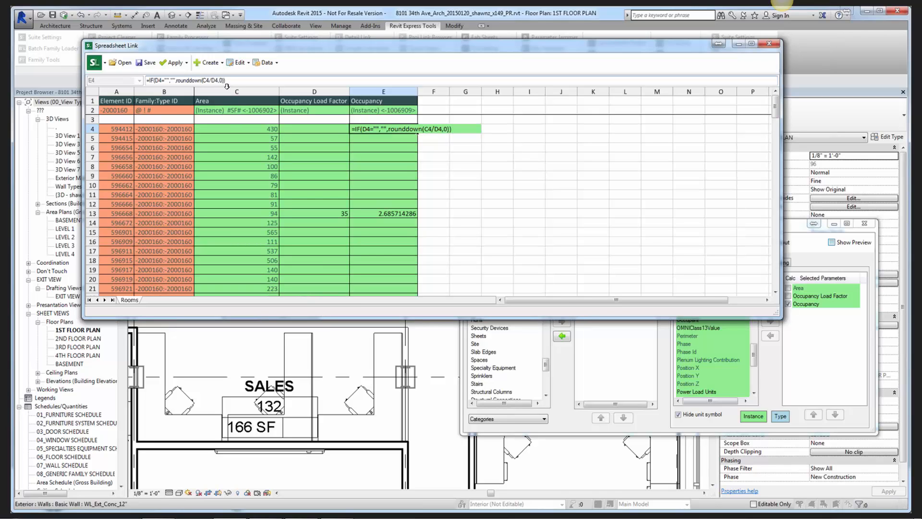
key(Return)
click(402, 131)
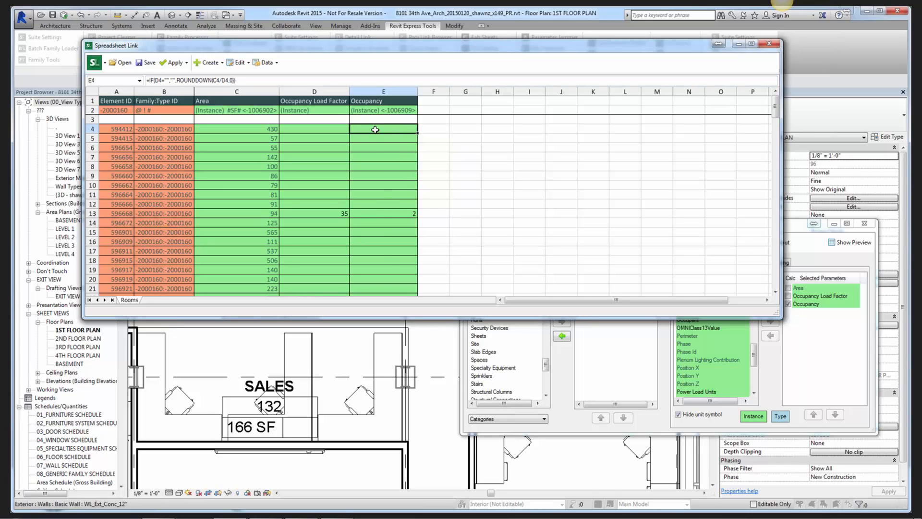
click(403, 214)
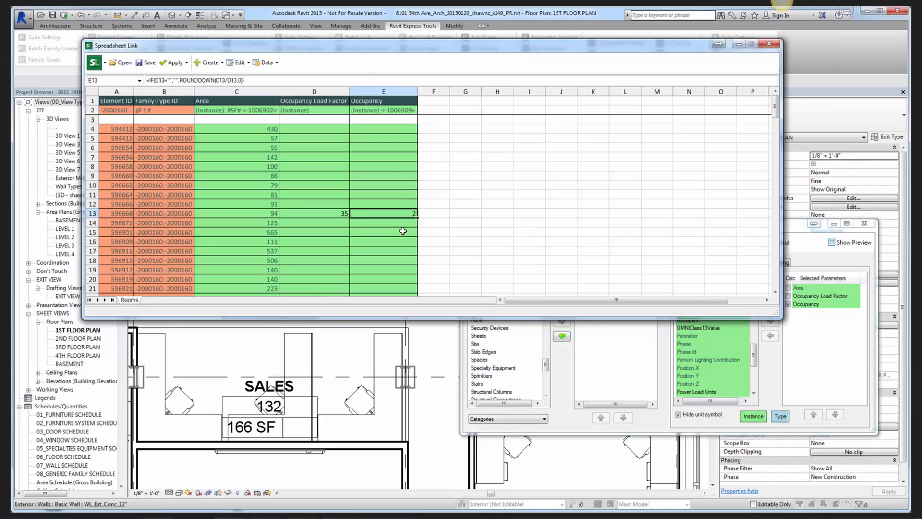
click(387, 131)
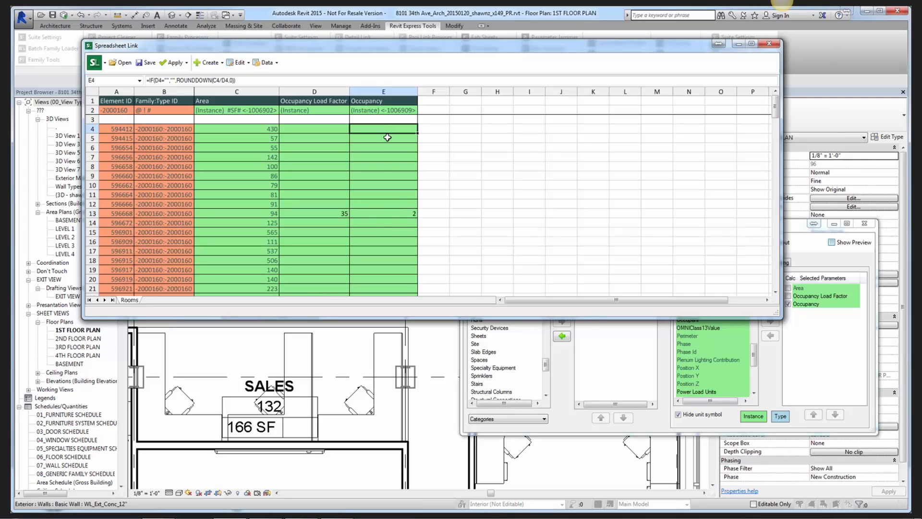
Step: Save the Spreadsheet Link settings to a Desktop file named Room Occ Calcs and close Spreadsheet Link without saving the settings again
click(603, 332)
click(623, 242)
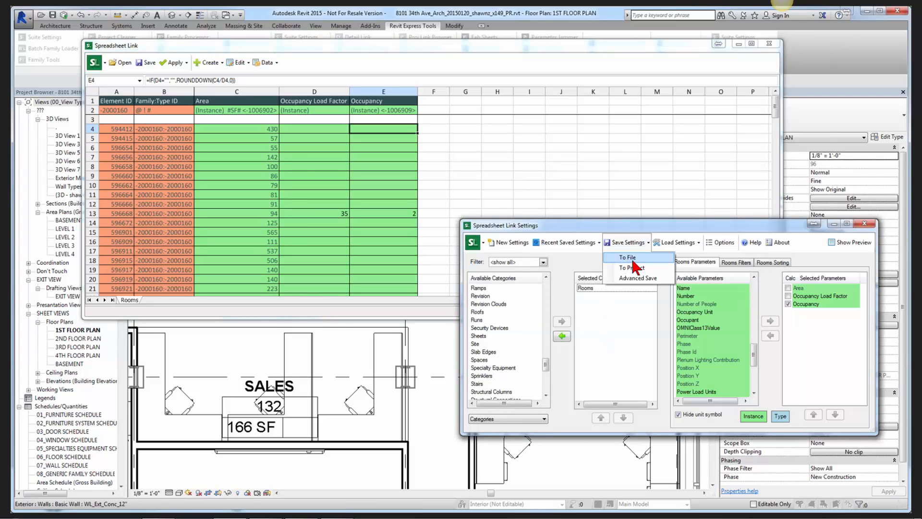
click(632, 258)
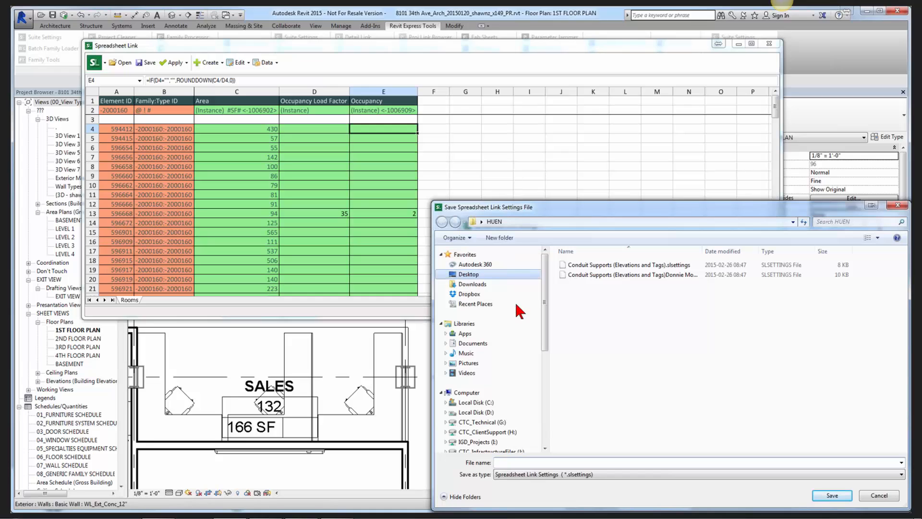
click(559, 461)
text(Room Occ Calcs)
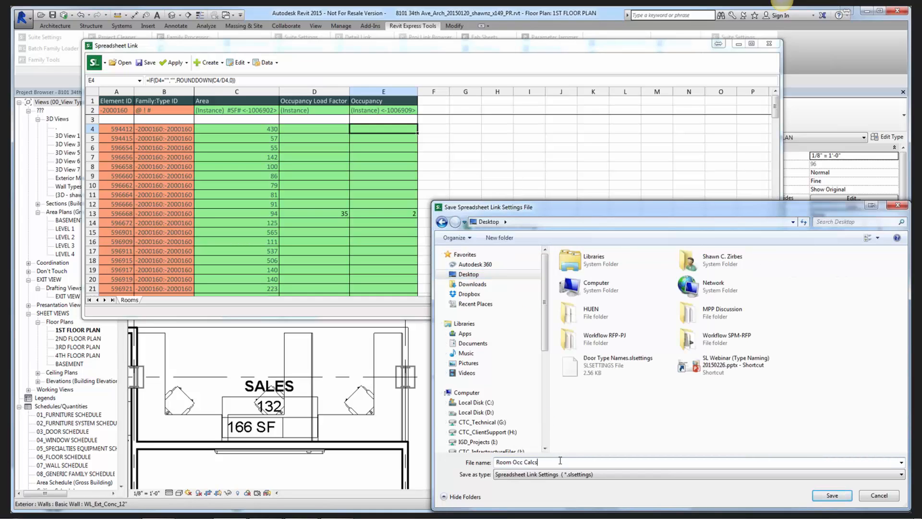
click(831, 495)
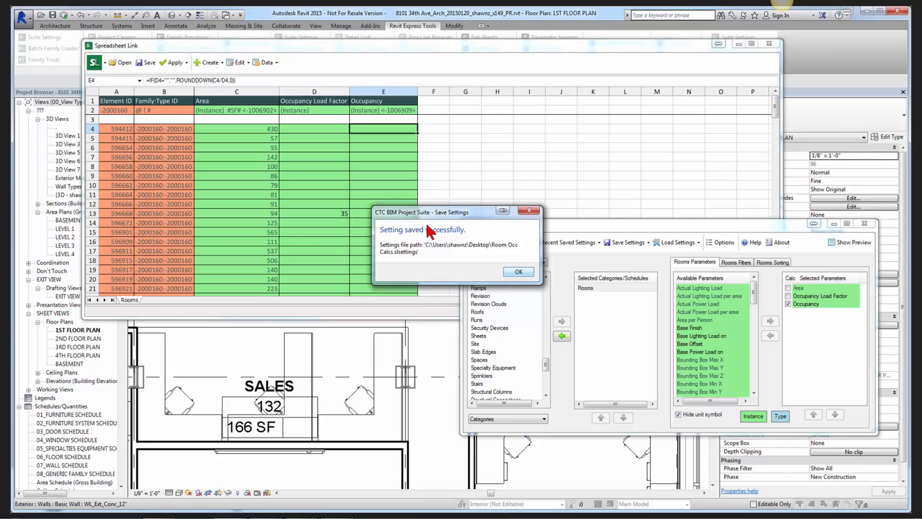
click(518, 271)
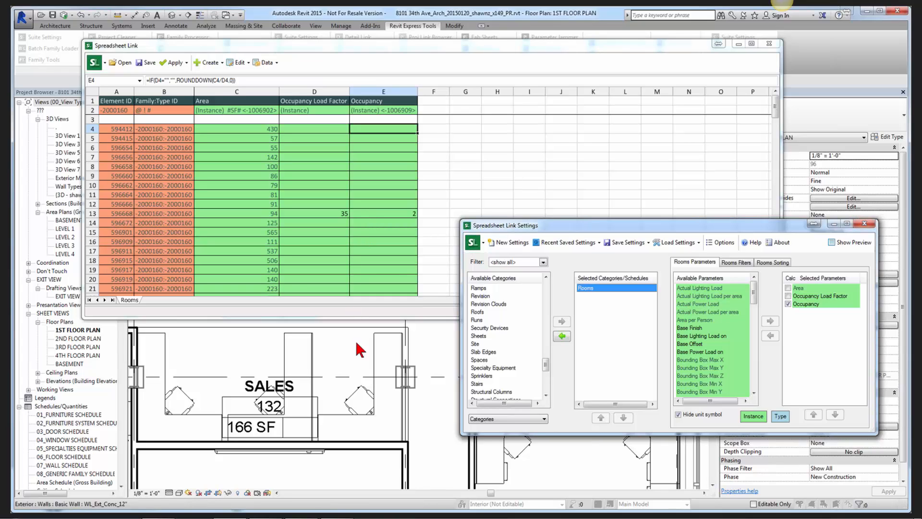
click(865, 224)
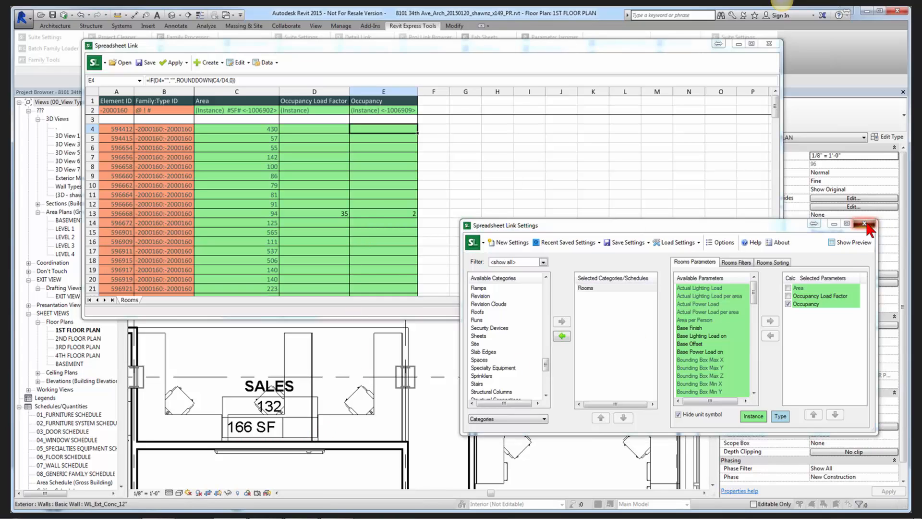
click(483, 283)
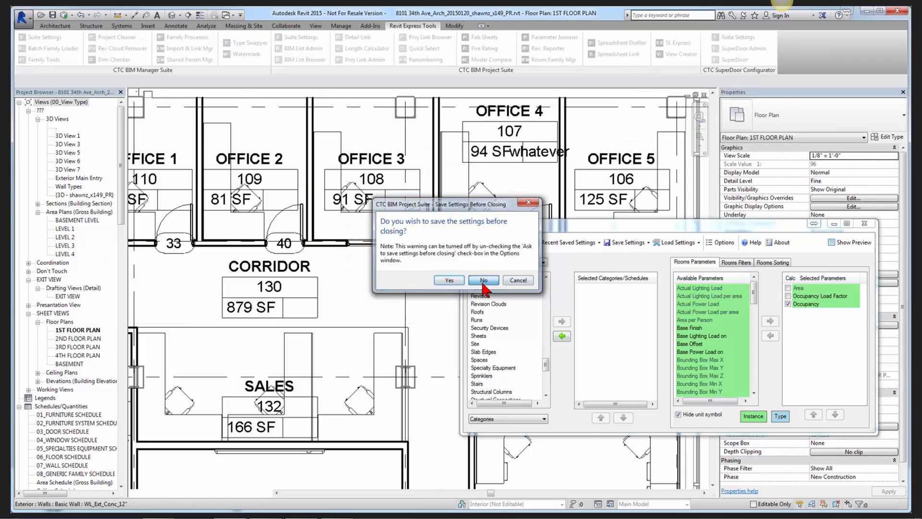
Step: Set the Occupancy Load Factor of TRAINING ROOM 1 to 25 SF
scroll(543, 339, down, 1)
middle_drag(543, 340, 562, 250)
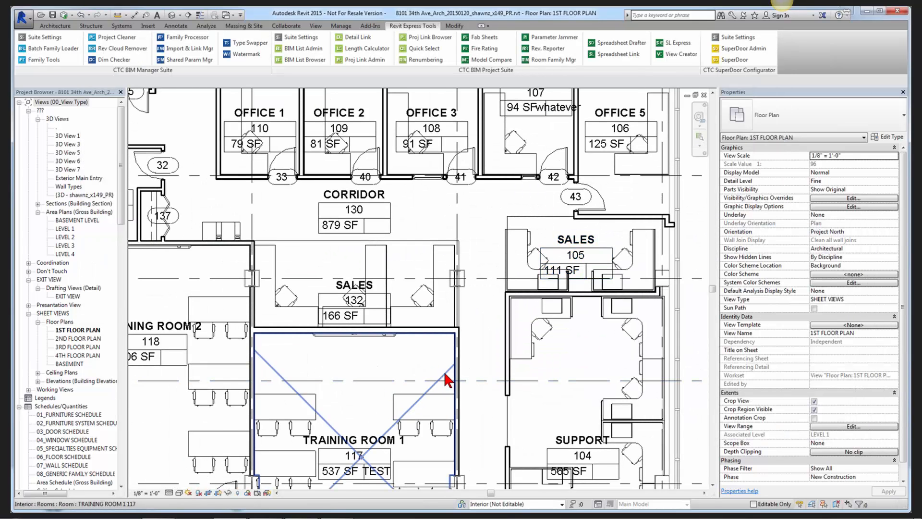
click(446, 379)
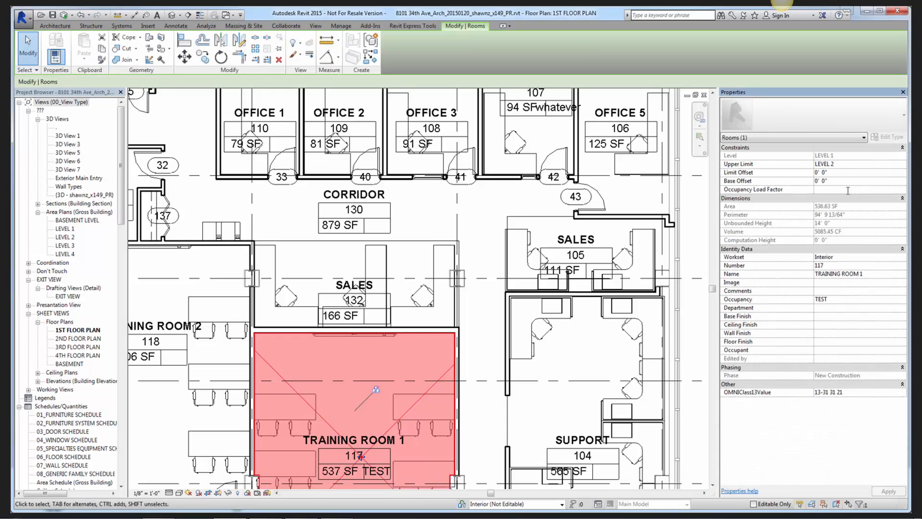
text(25.00 SF)
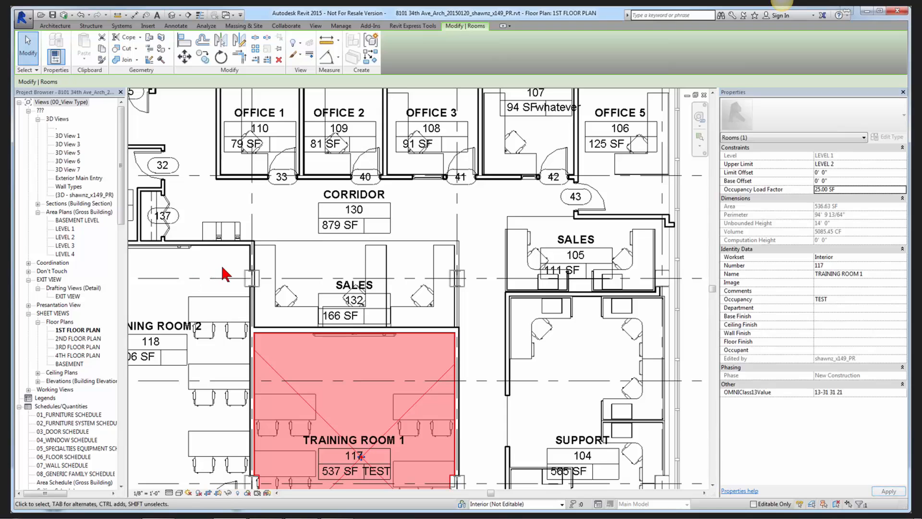
Step: Set the Occupancy Load Factor of TRAINING ROOM 2 to 50 SF
scroll(231, 319, down, 1)
scroll(235, 344, down, 1)
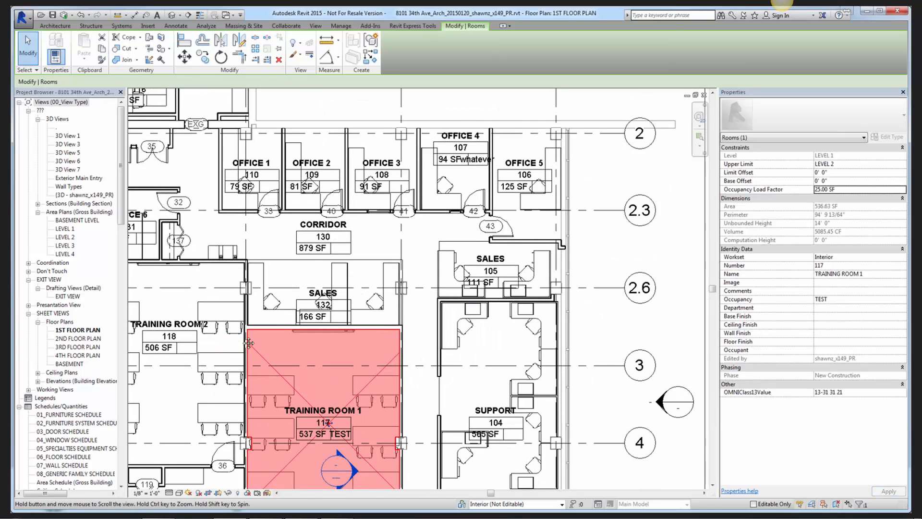
scroll(285, 261, down, 1)
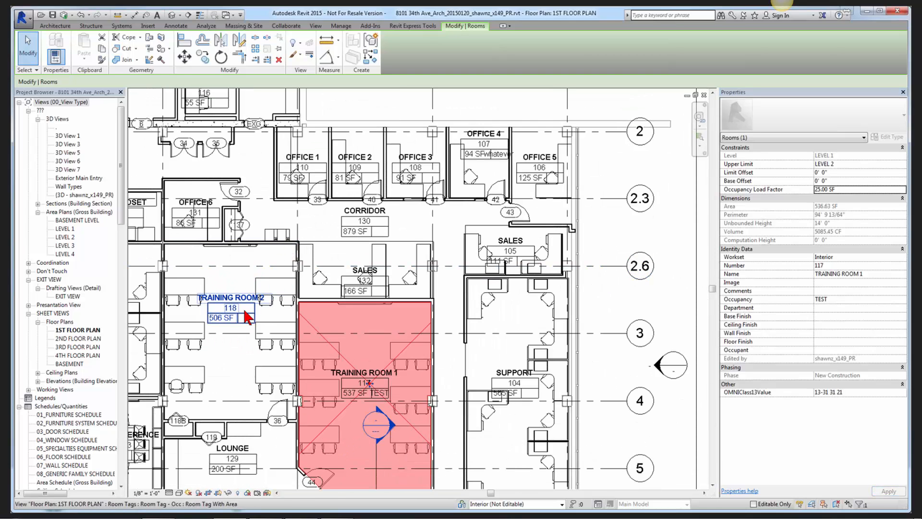
click(245, 334)
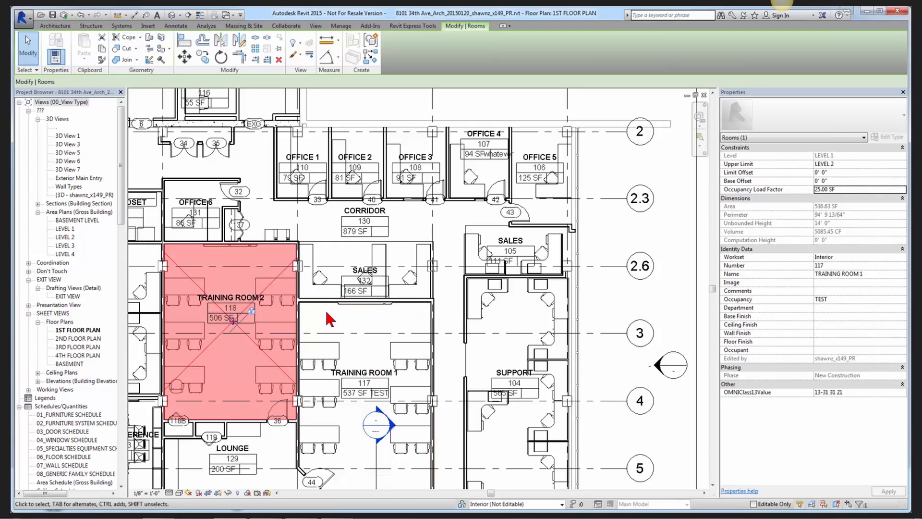
click(831, 190)
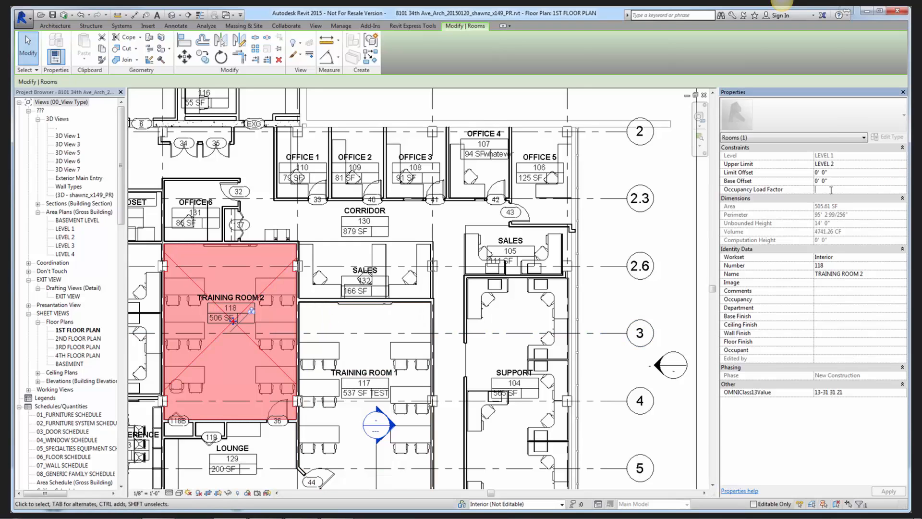
text(50.00 SF)
key(Return)
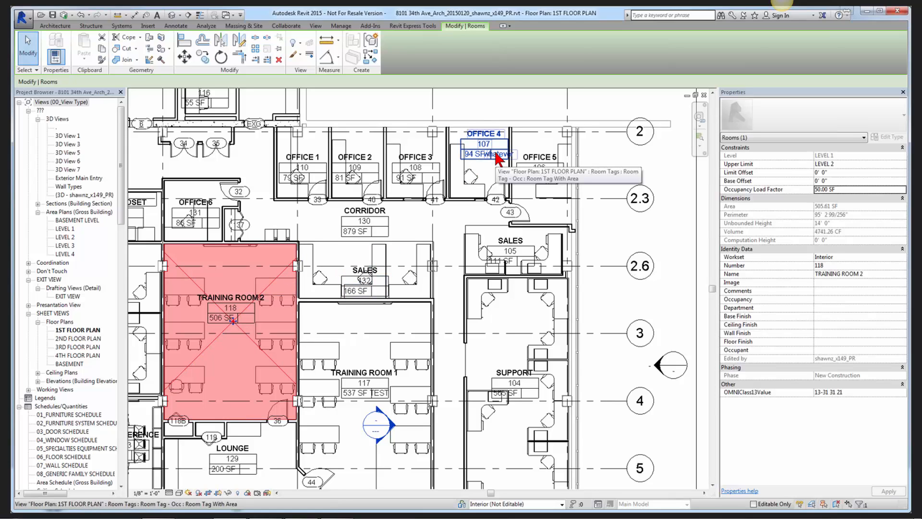
Step: Apply the Room Occ Calcs settings file to the project with Spreadsheet Link Express, clear the room selection and inspect the room tags
click(419, 26)
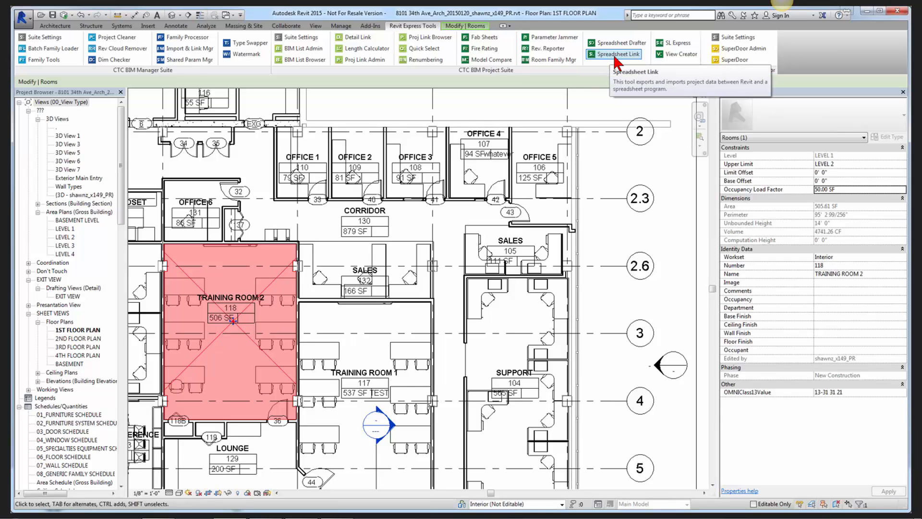
click(669, 43)
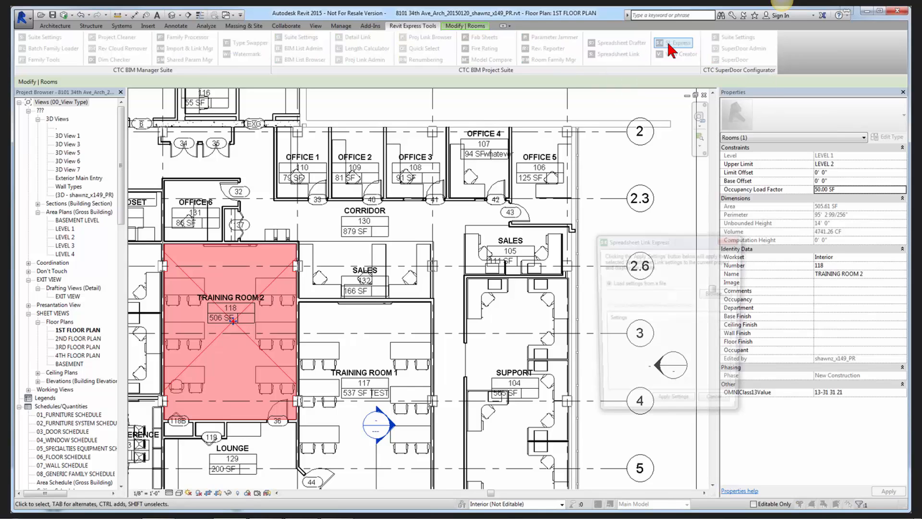
click(712, 295)
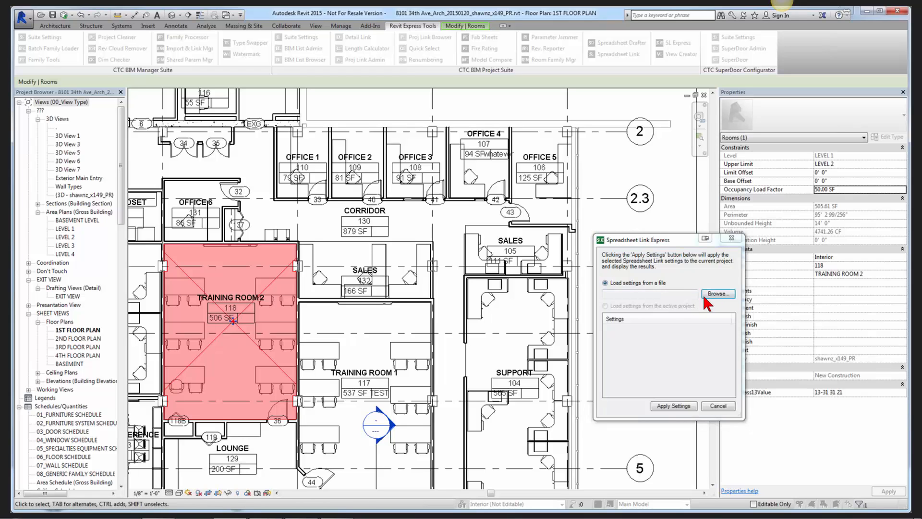
click(687, 366)
double_click(686, 366)
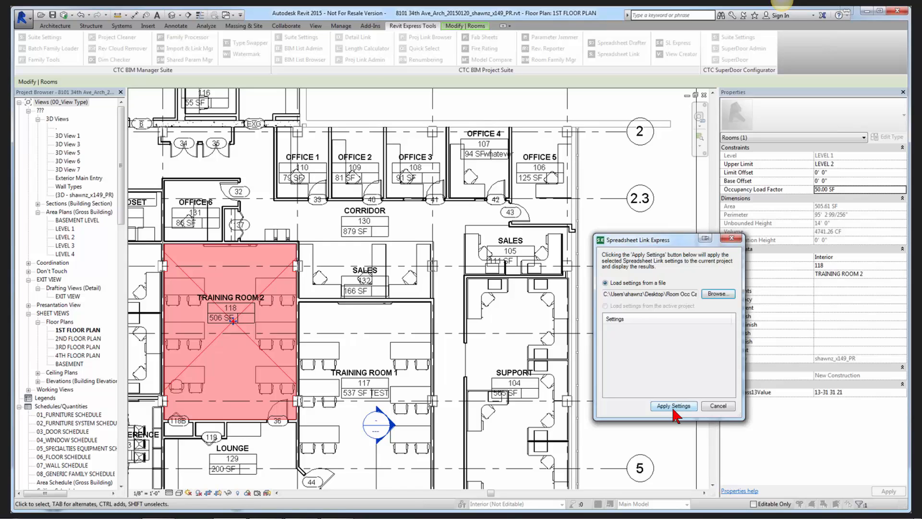
click(673, 405)
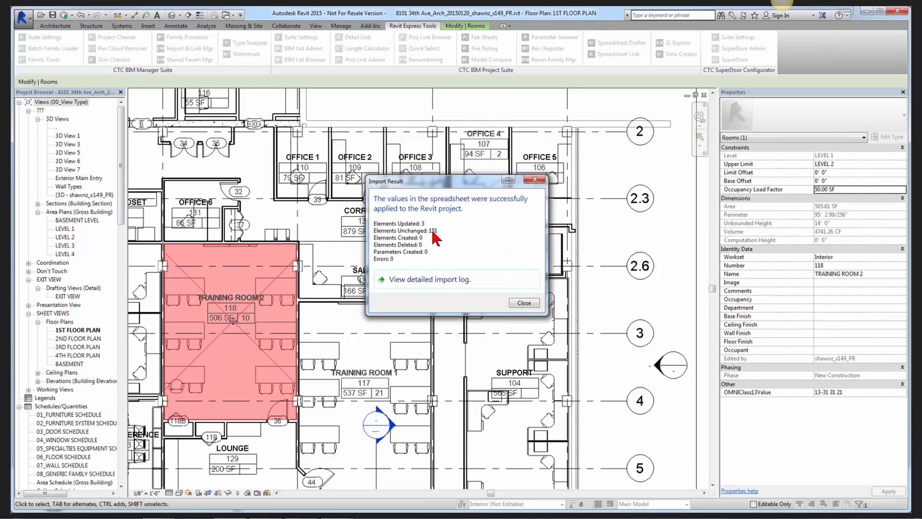
click(524, 303)
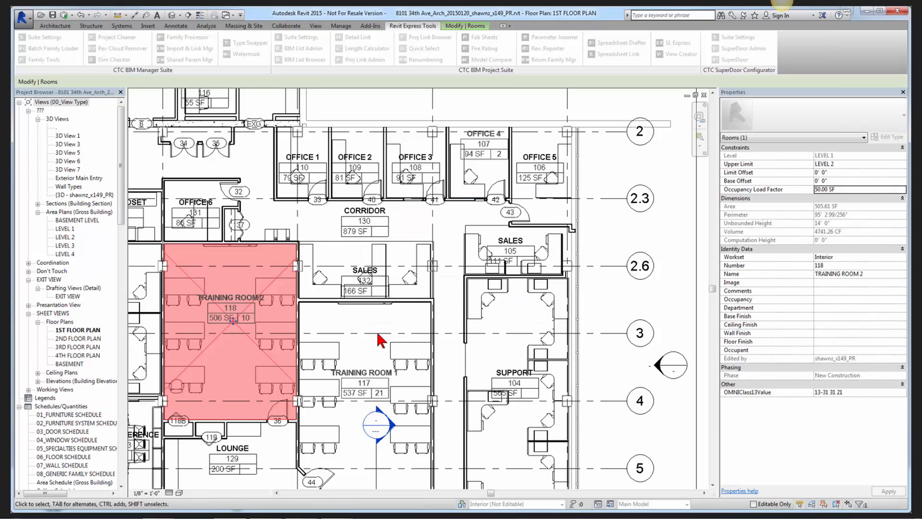
click(402, 330)
scroll(246, 327, up, 3)
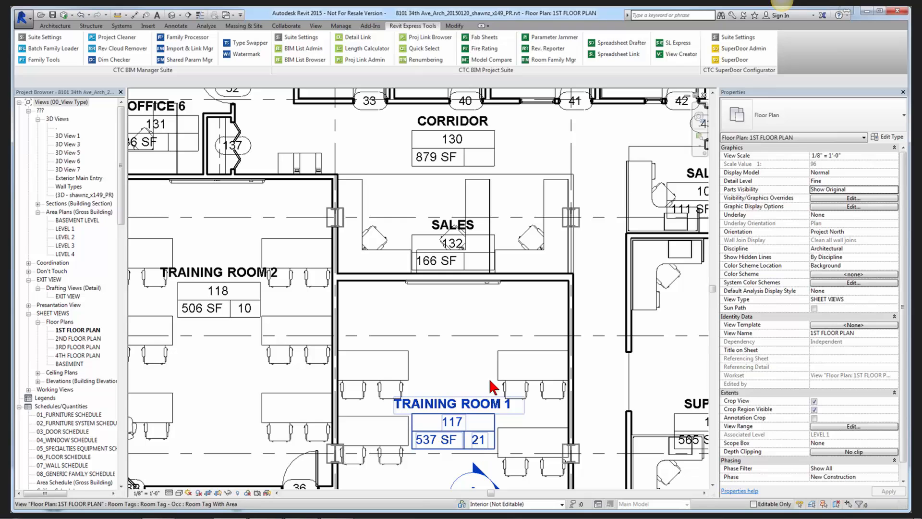
middle_drag(601, 237, 500, 301)
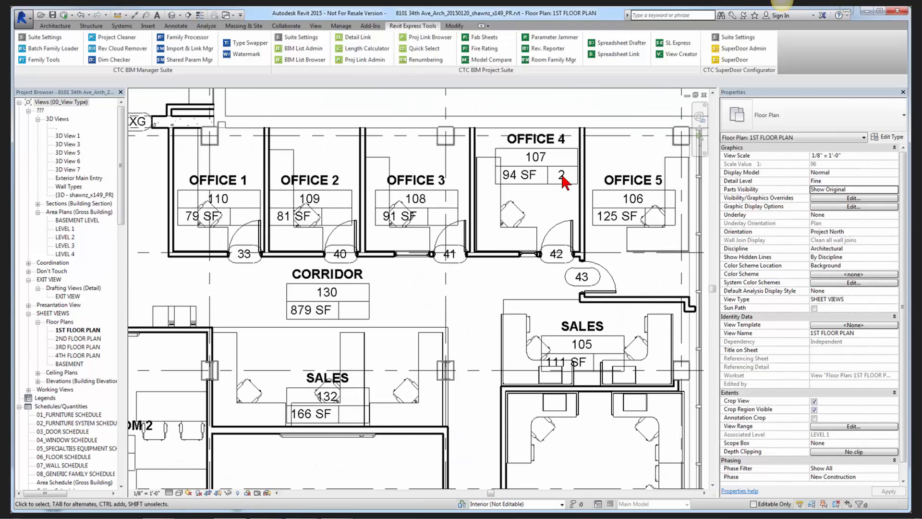
scroll(502, 310, down, 3)
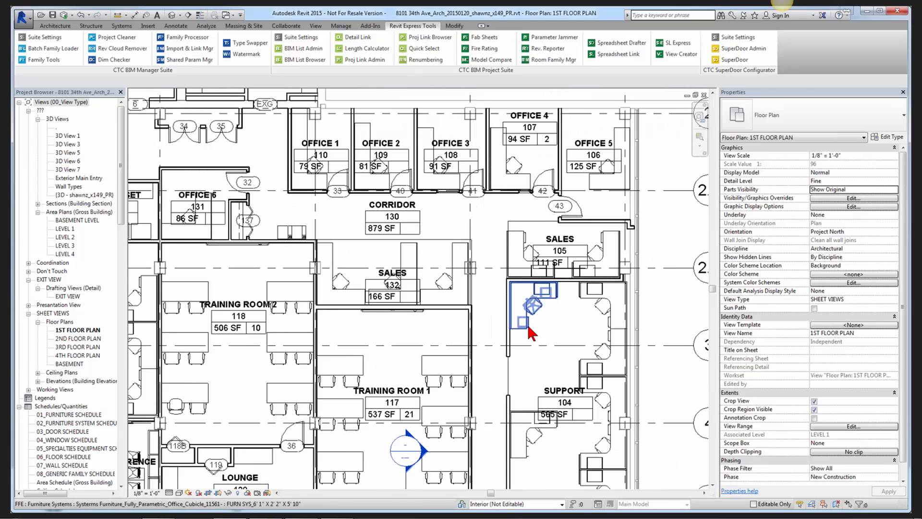